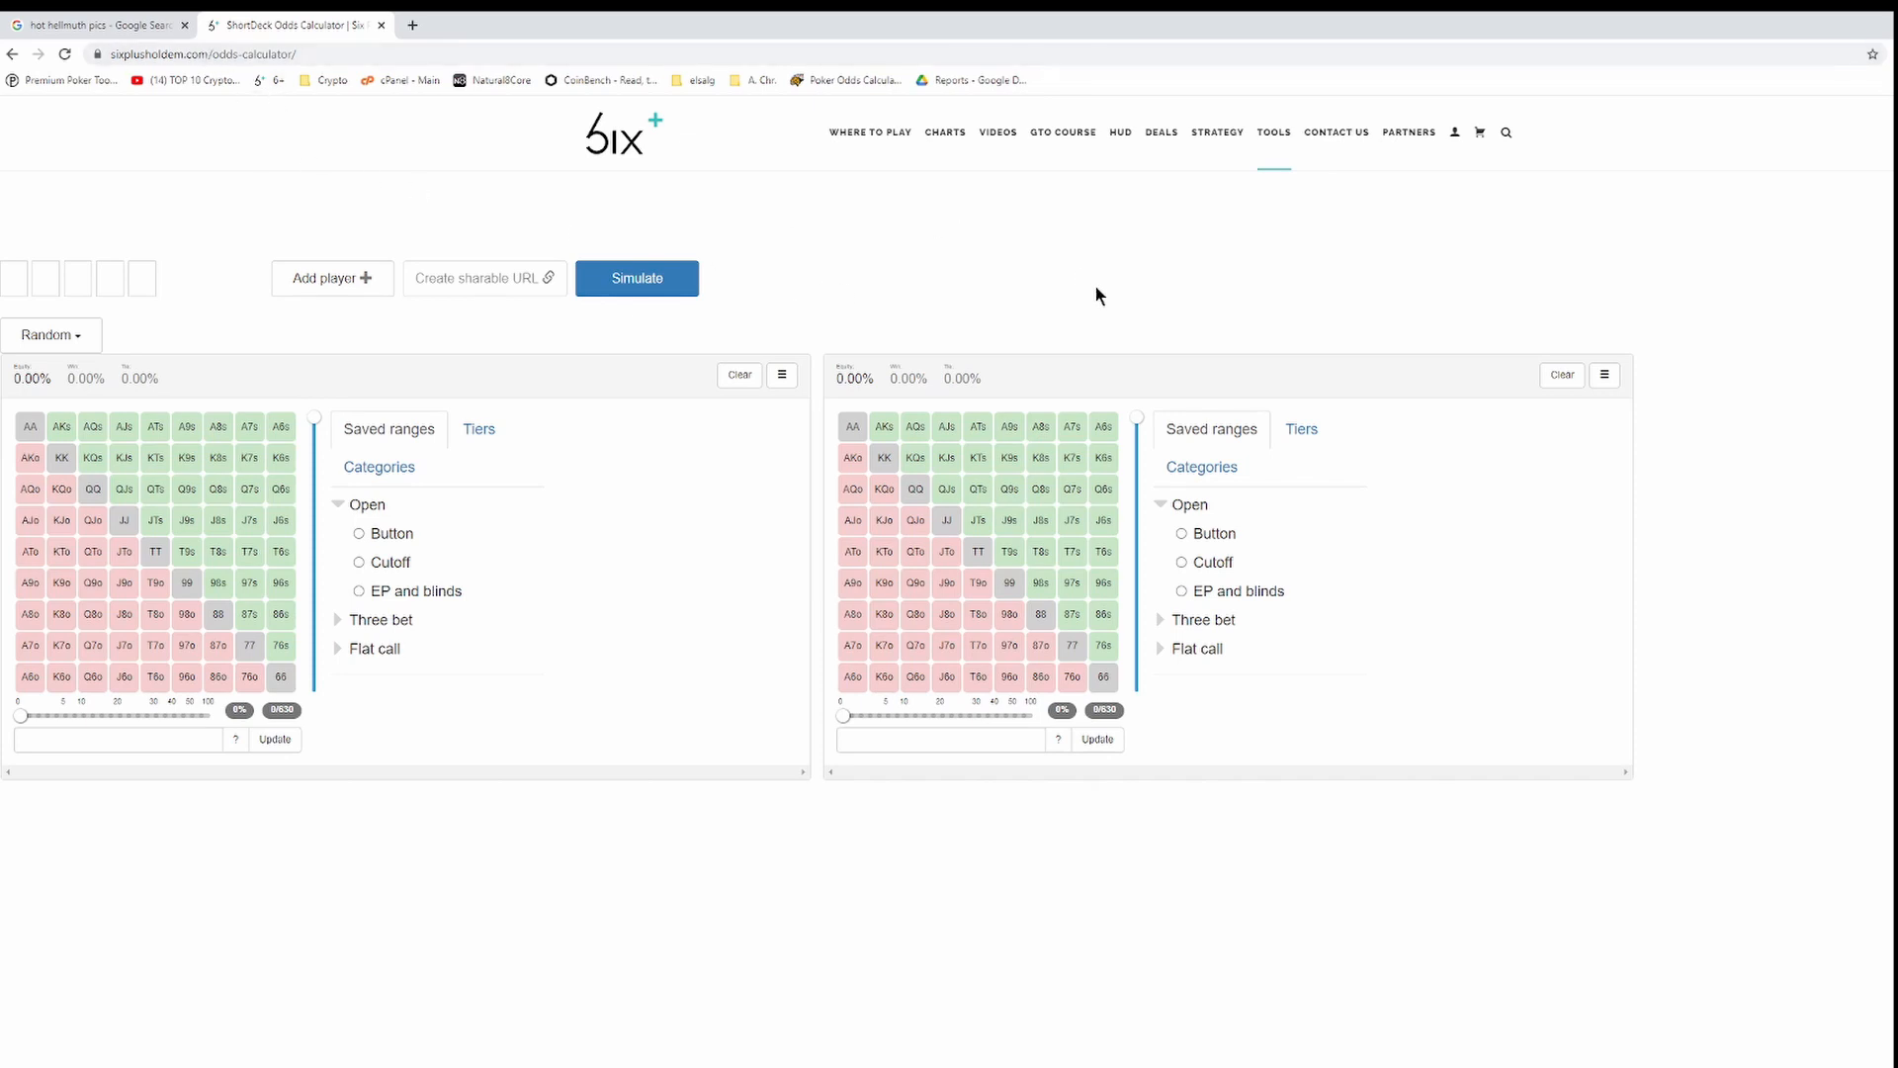
Give the first player KK and the second player AKs, and simulate their equities.
{"action": "mouse_move", "coordinate": [1275, 134]}
{"action": "left_click", "coordinate": [61, 456]}
{"action": "left_click", "coordinate": [884, 426]}
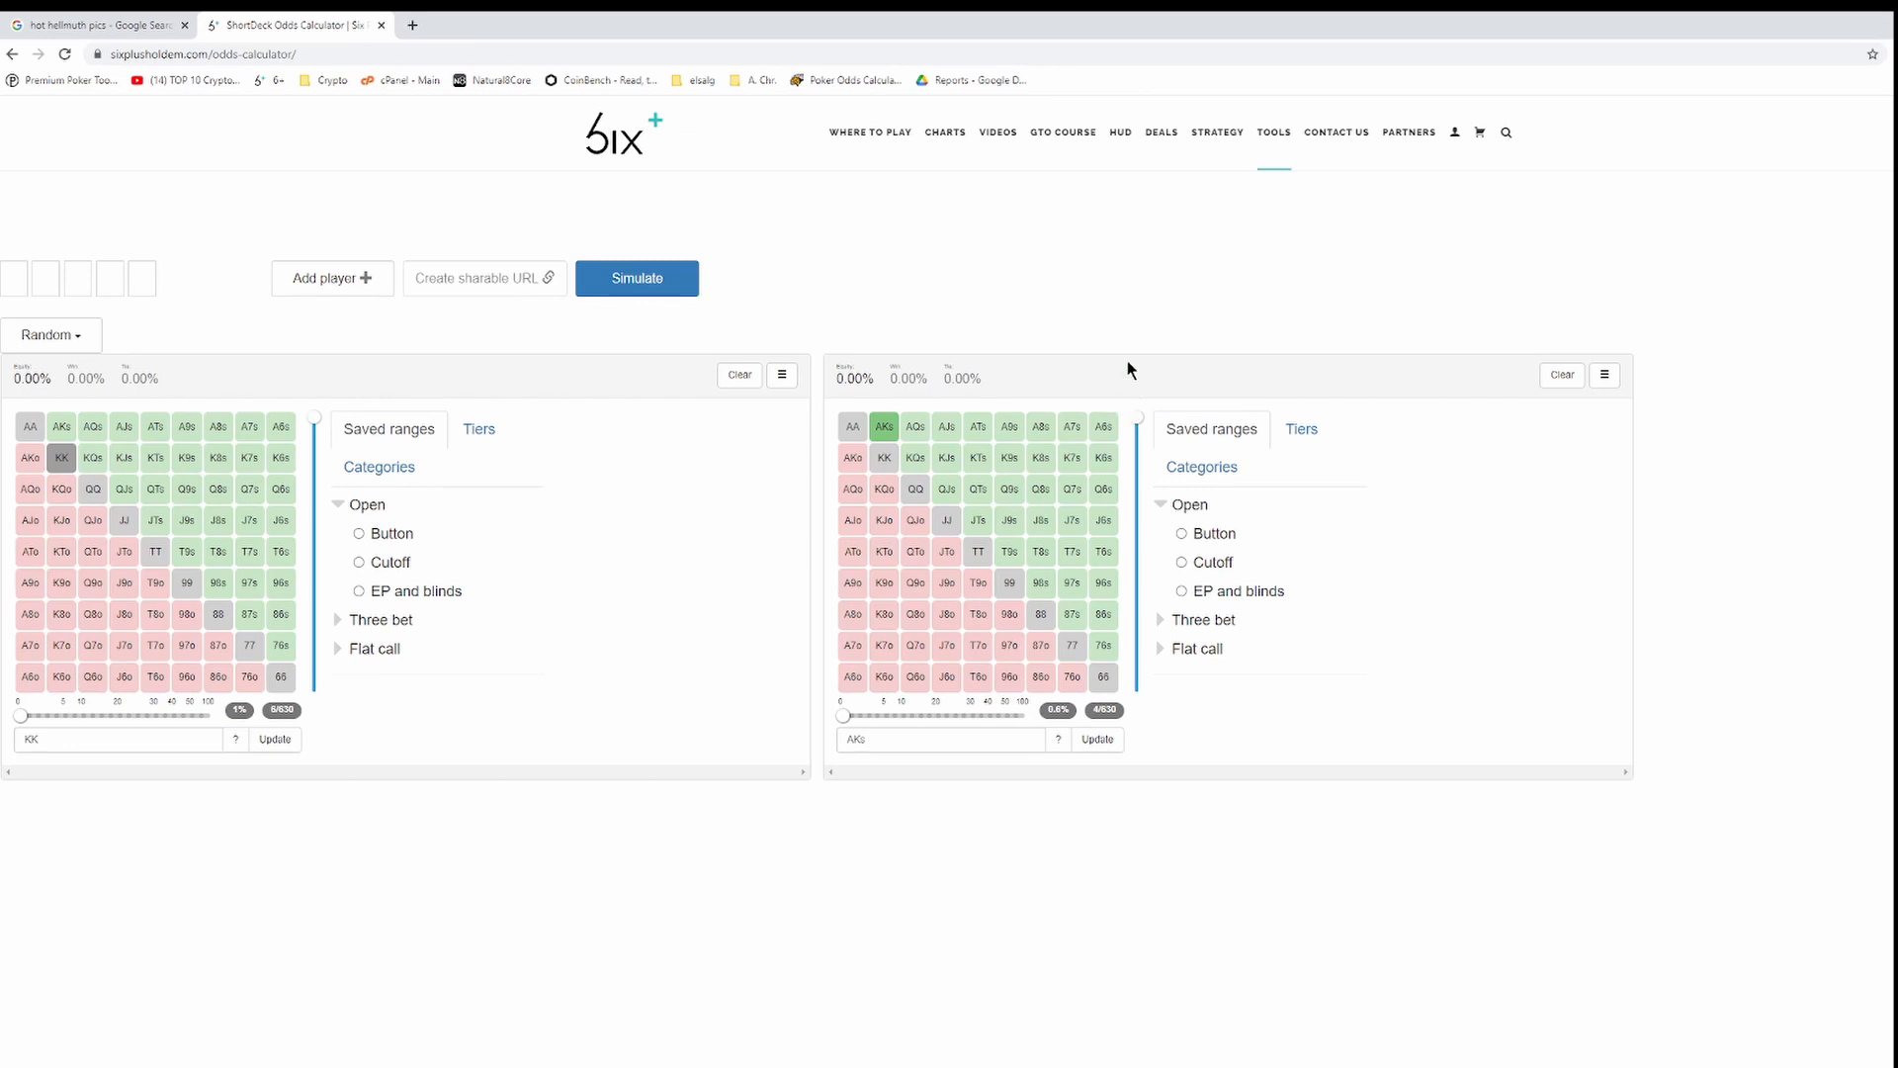
{"action": "left_click", "coordinate": [637, 278]}
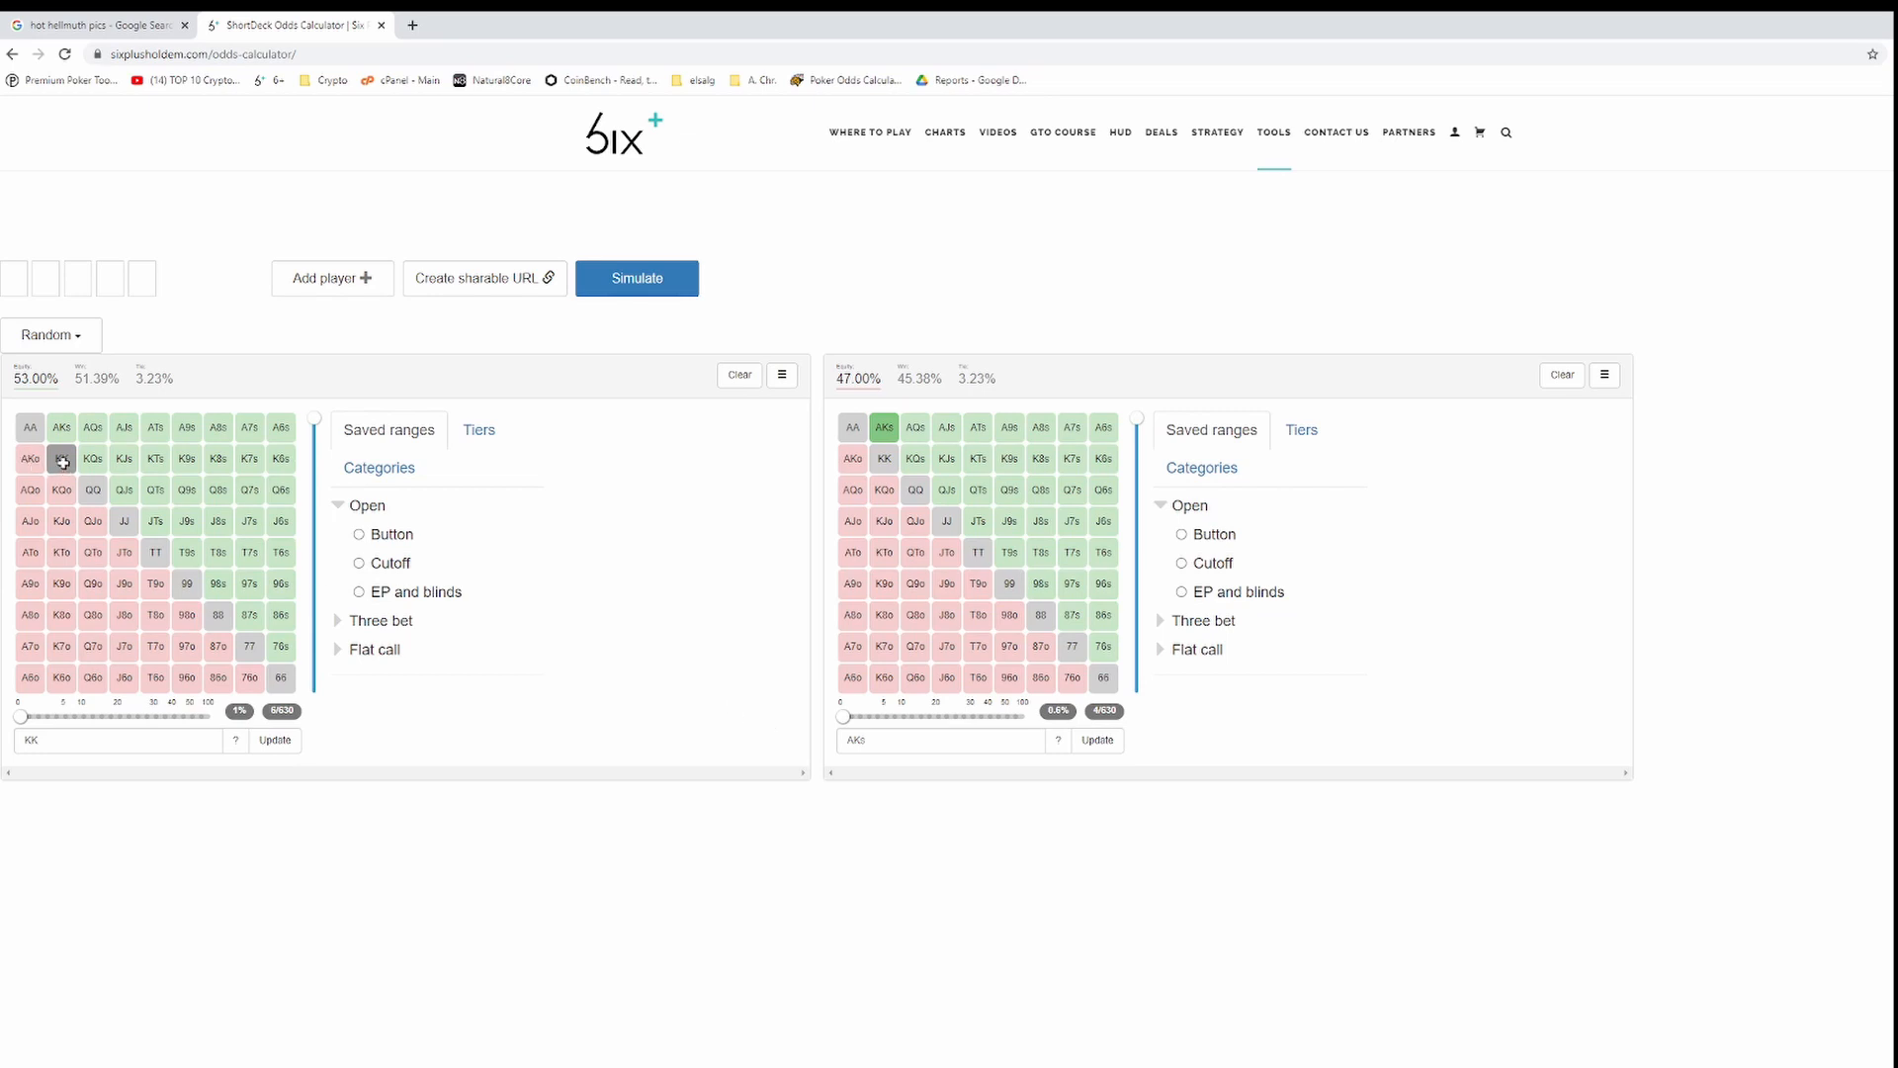
Replace the second player's AKs with the saved Loose Button flat call range and simulate against KK.
{"action": "left_click", "coordinate": [894, 439]}
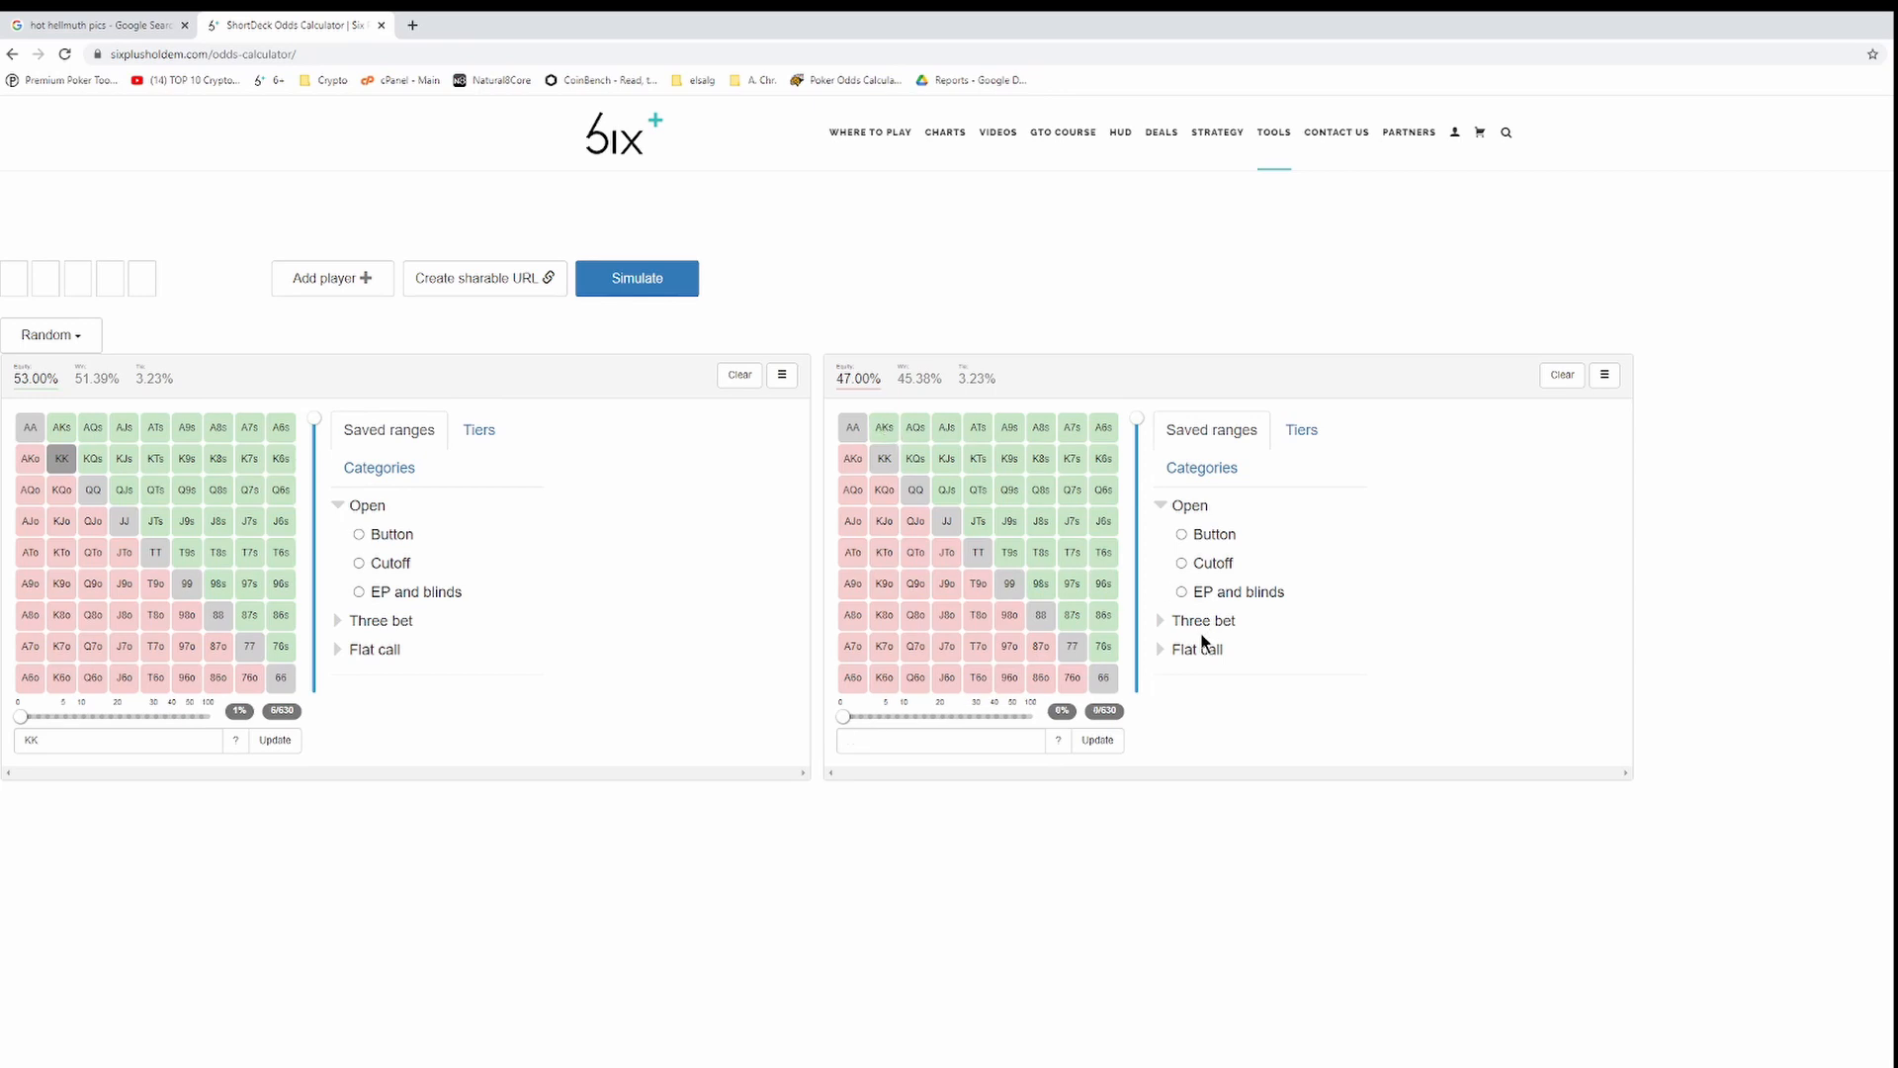
{"action": "left_click", "coordinate": [1163, 650]}
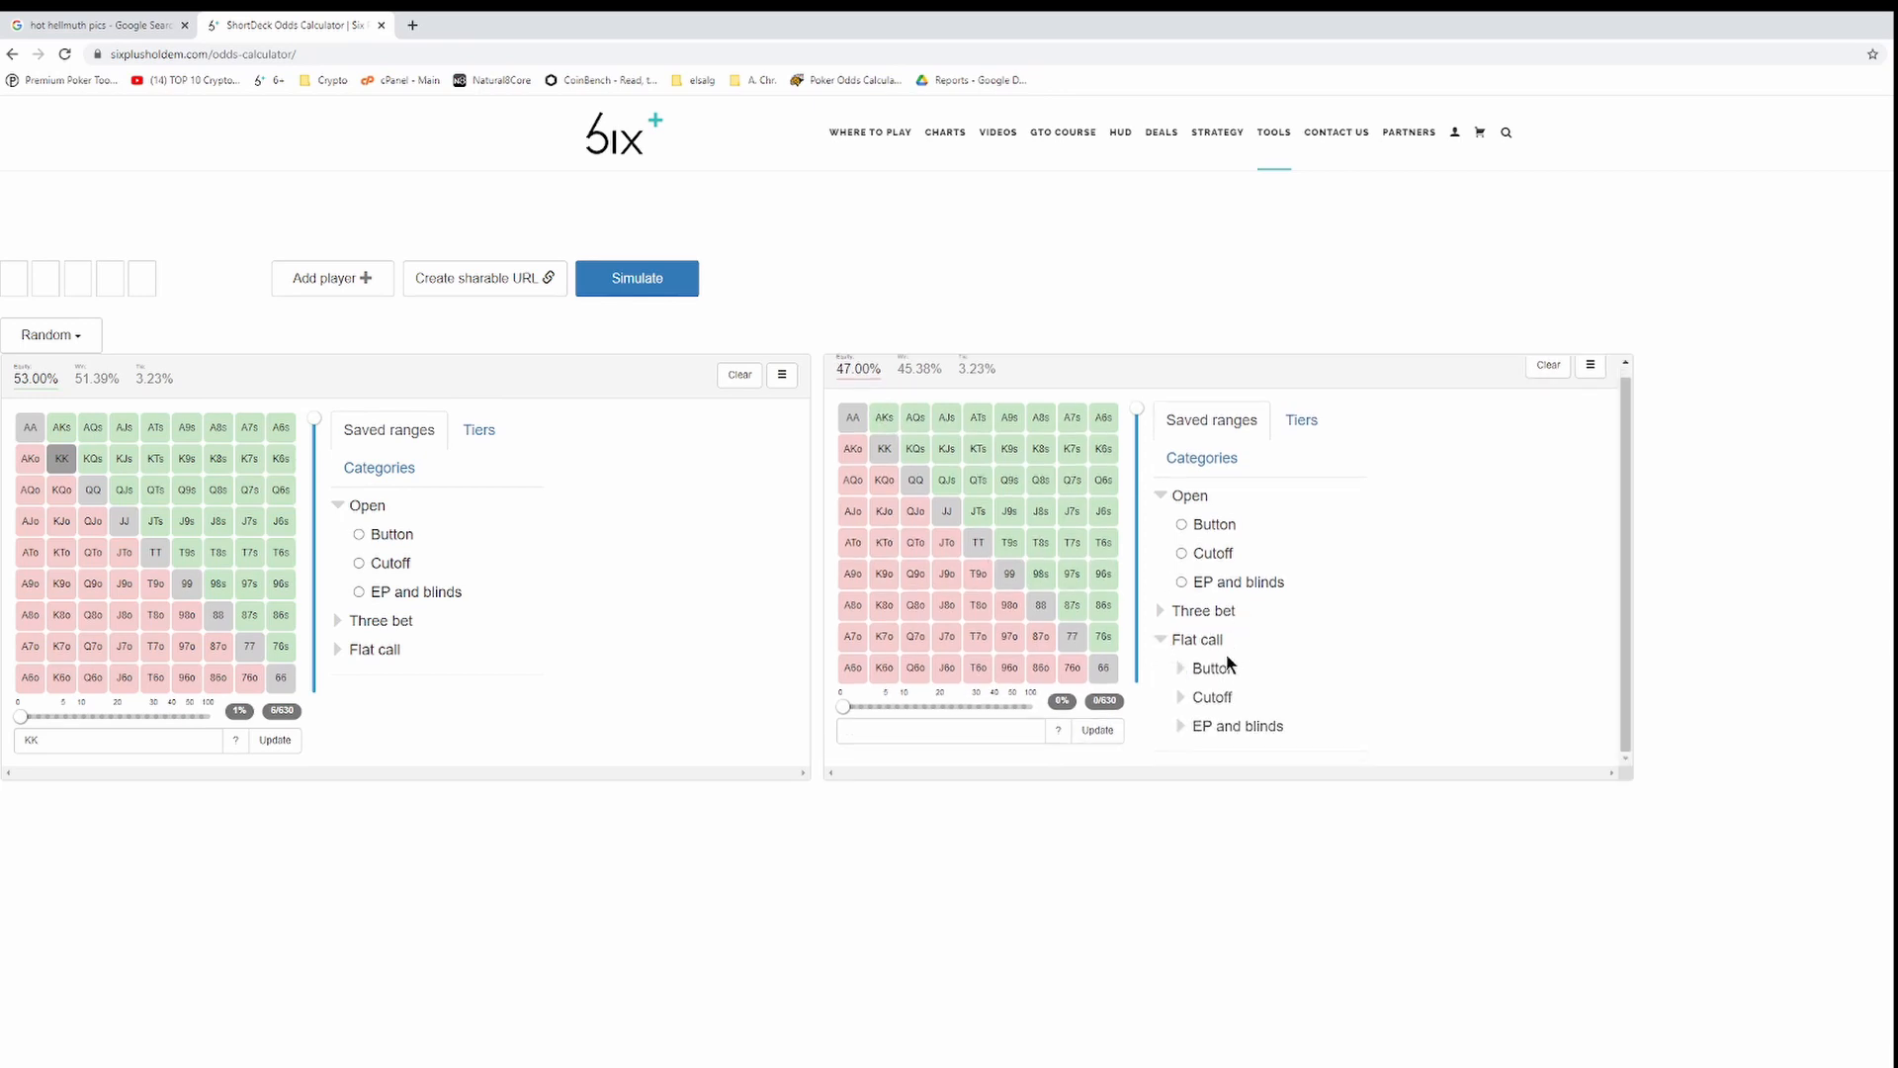
{"action": "left_click", "coordinate": [1190, 670]}
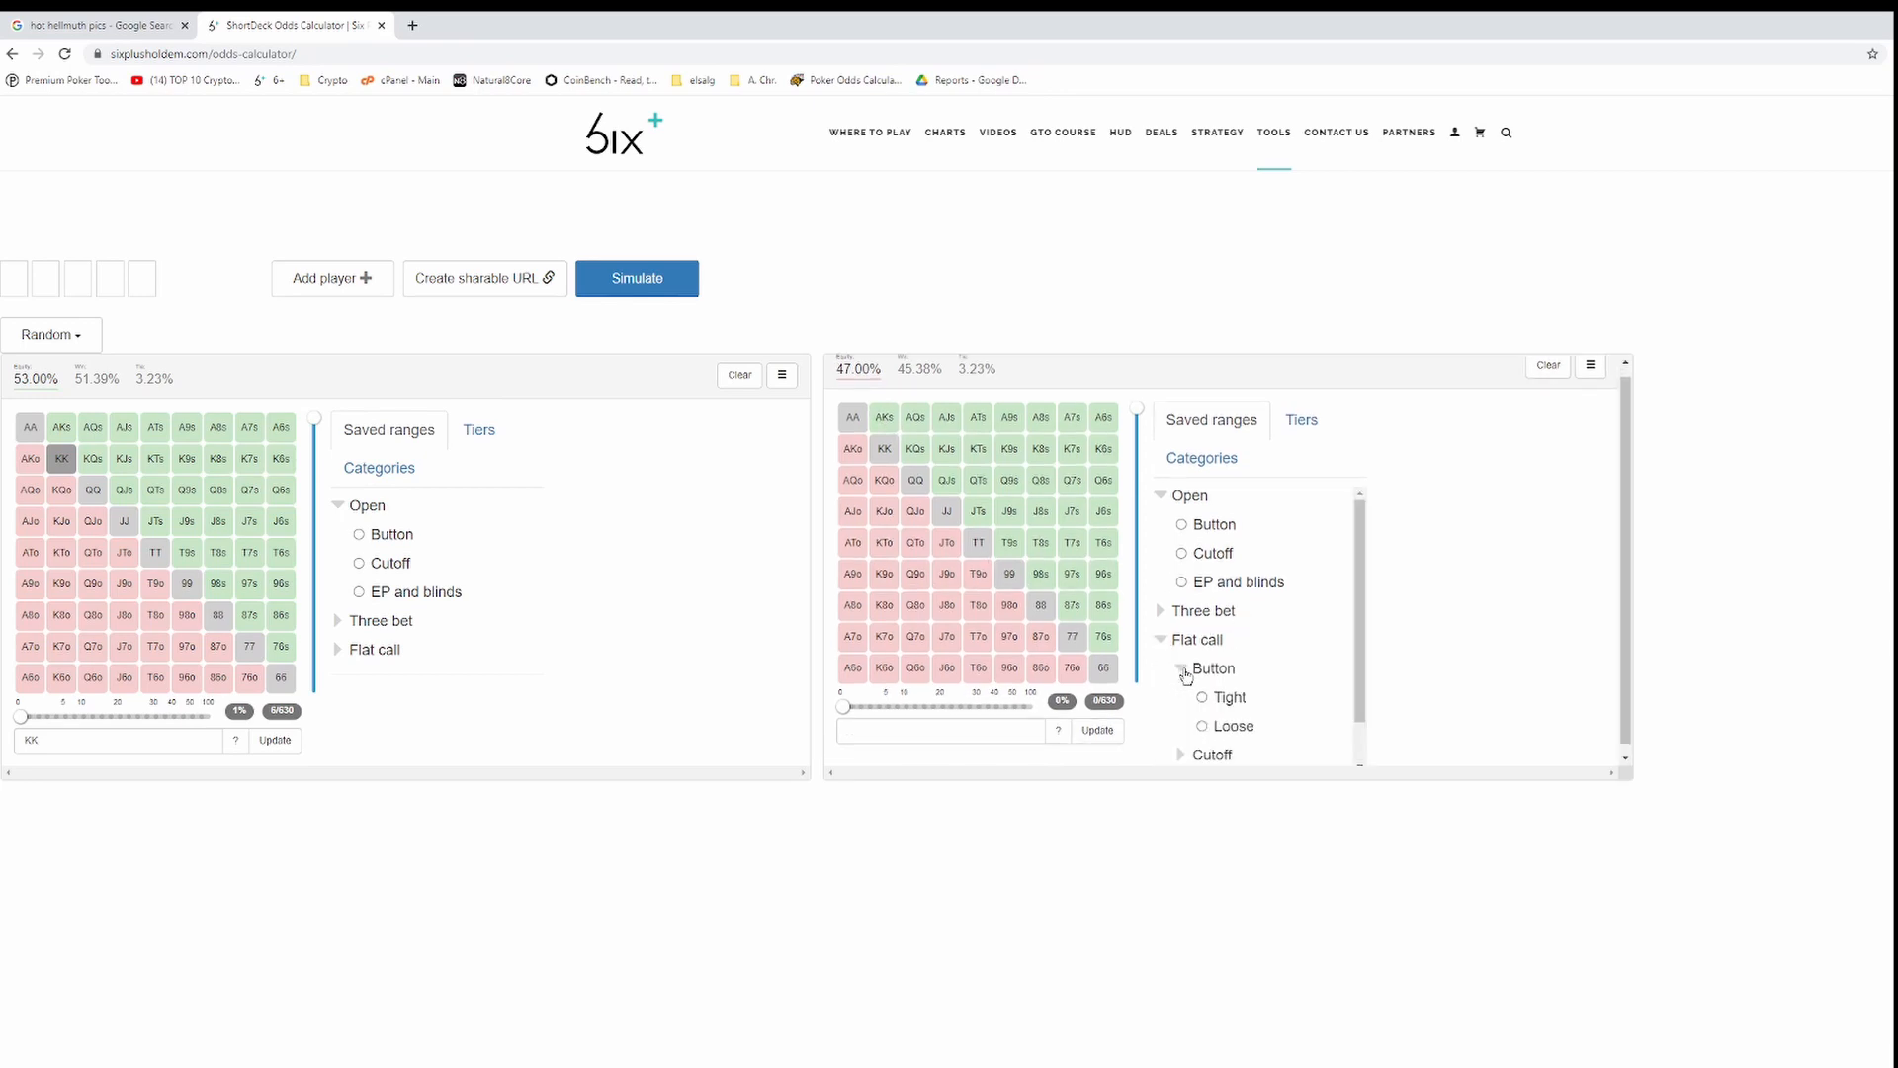
{"action": "scroll", "coordinate": [1226, 668], "scroll_direction": "down", "scroll_amount": 1}
{"action": "scroll", "coordinate": [1248, 668], "scroll_direction": "up", "scroll_amount": 1}
{"action": "scroll", "coordinate": [1234, 636], "scroll_direction": "down", "scroll_amount": 1}
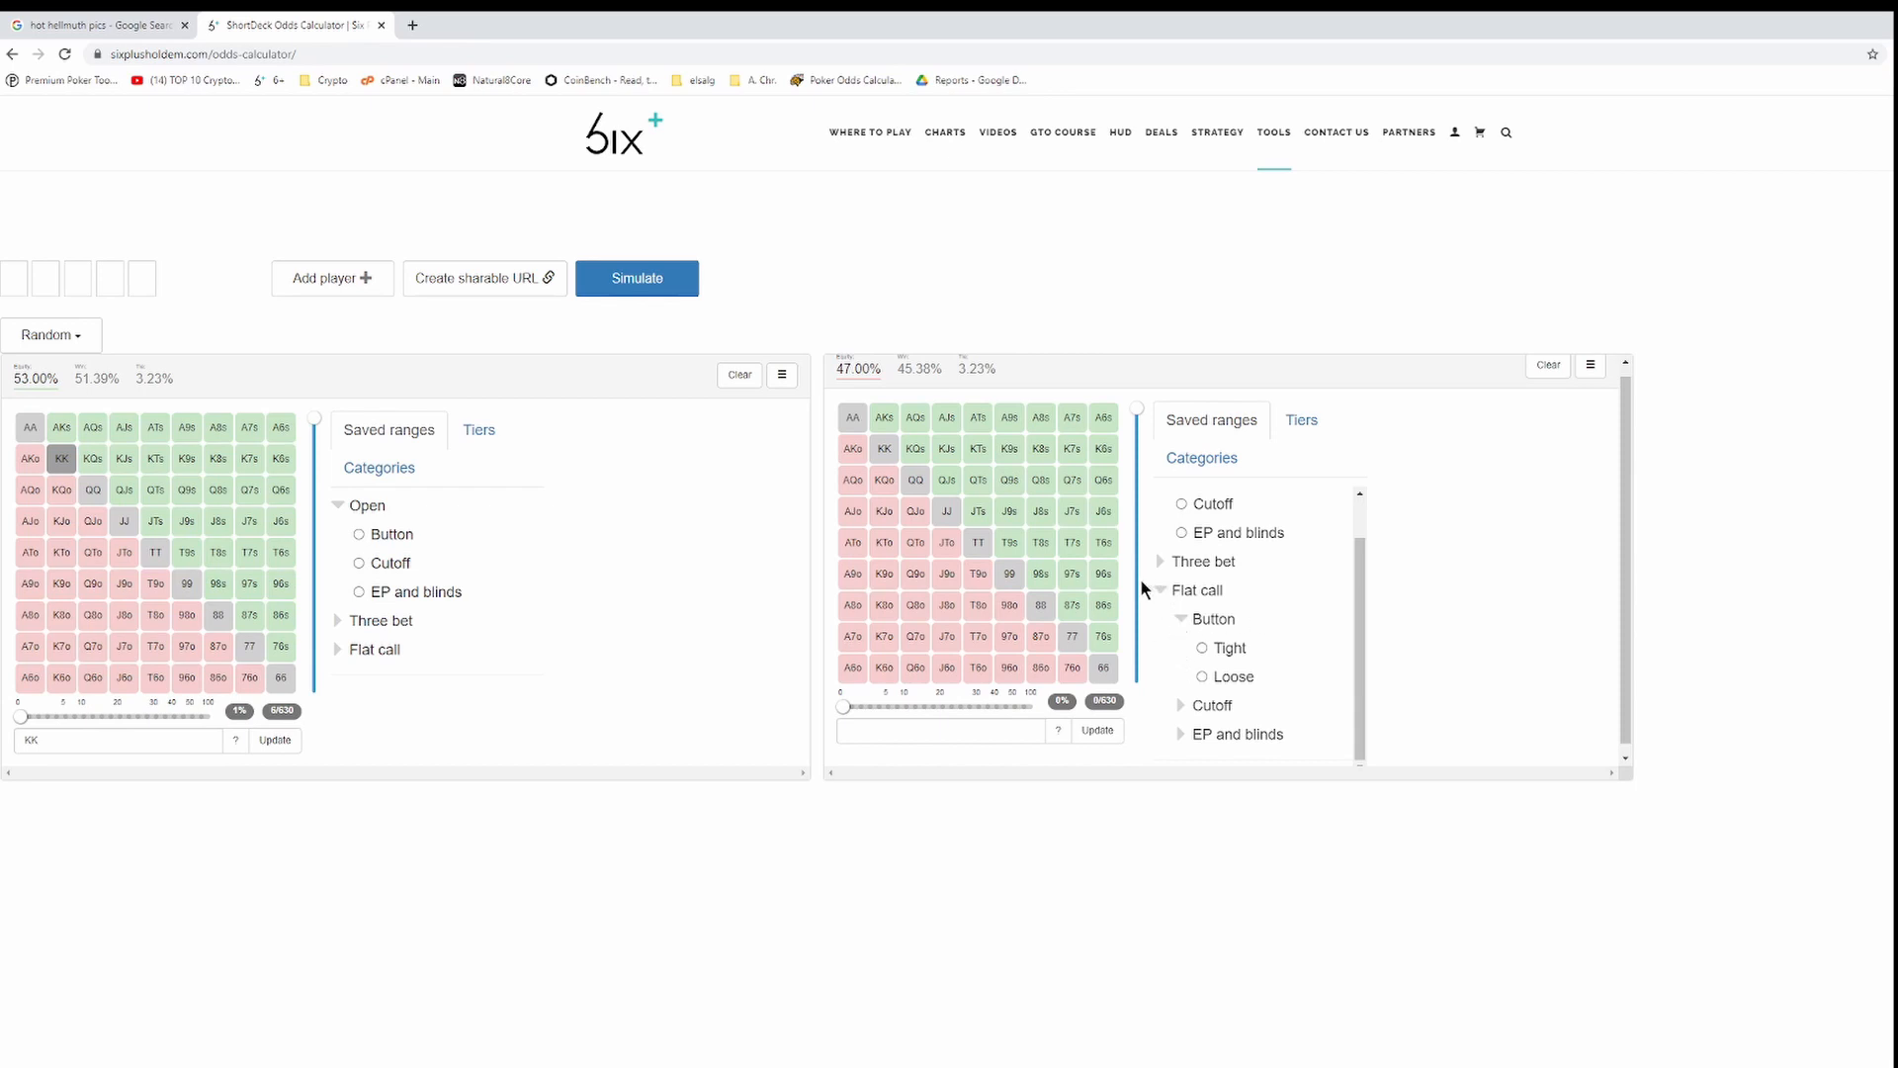
{"action": "left_click", "coordinate": [1231, 677]}
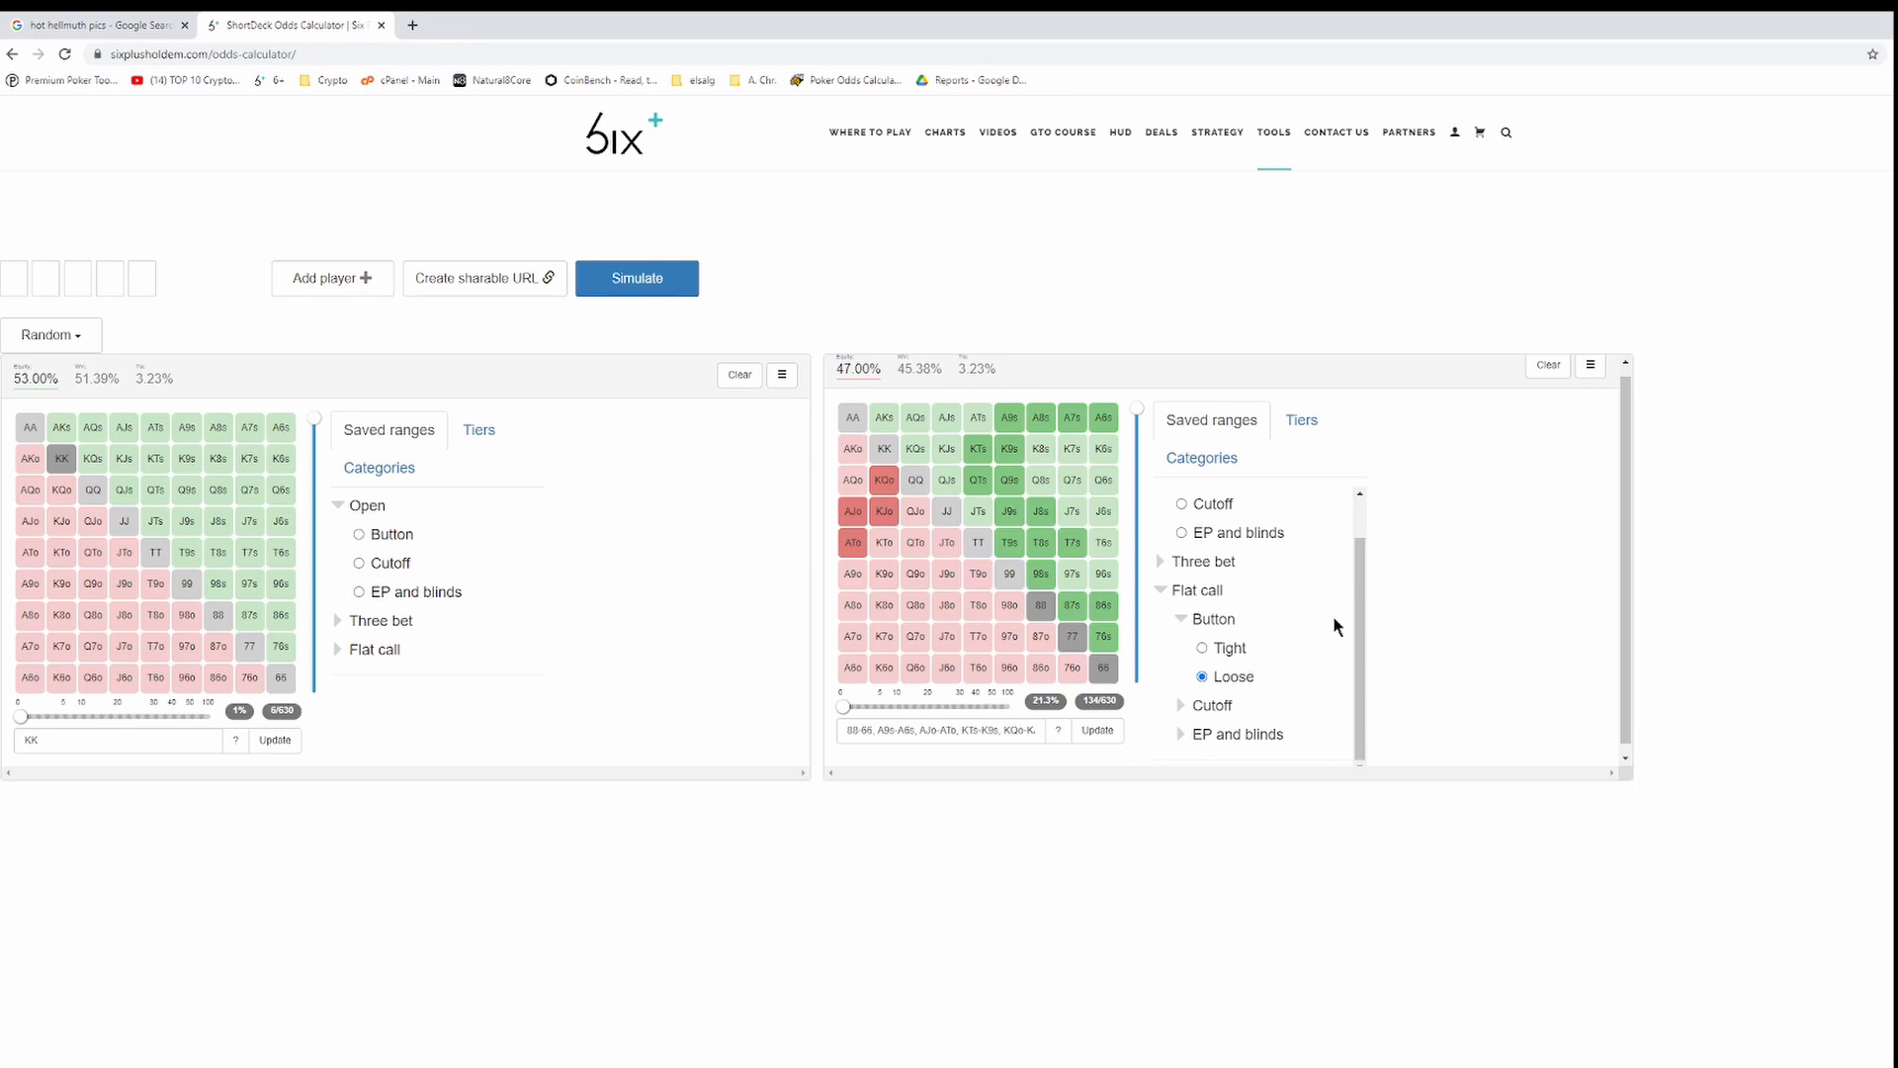
{"action": "scroll", "coordinate": [1368, 534], "scroll_direction": "up", "scroll_amount": 1}
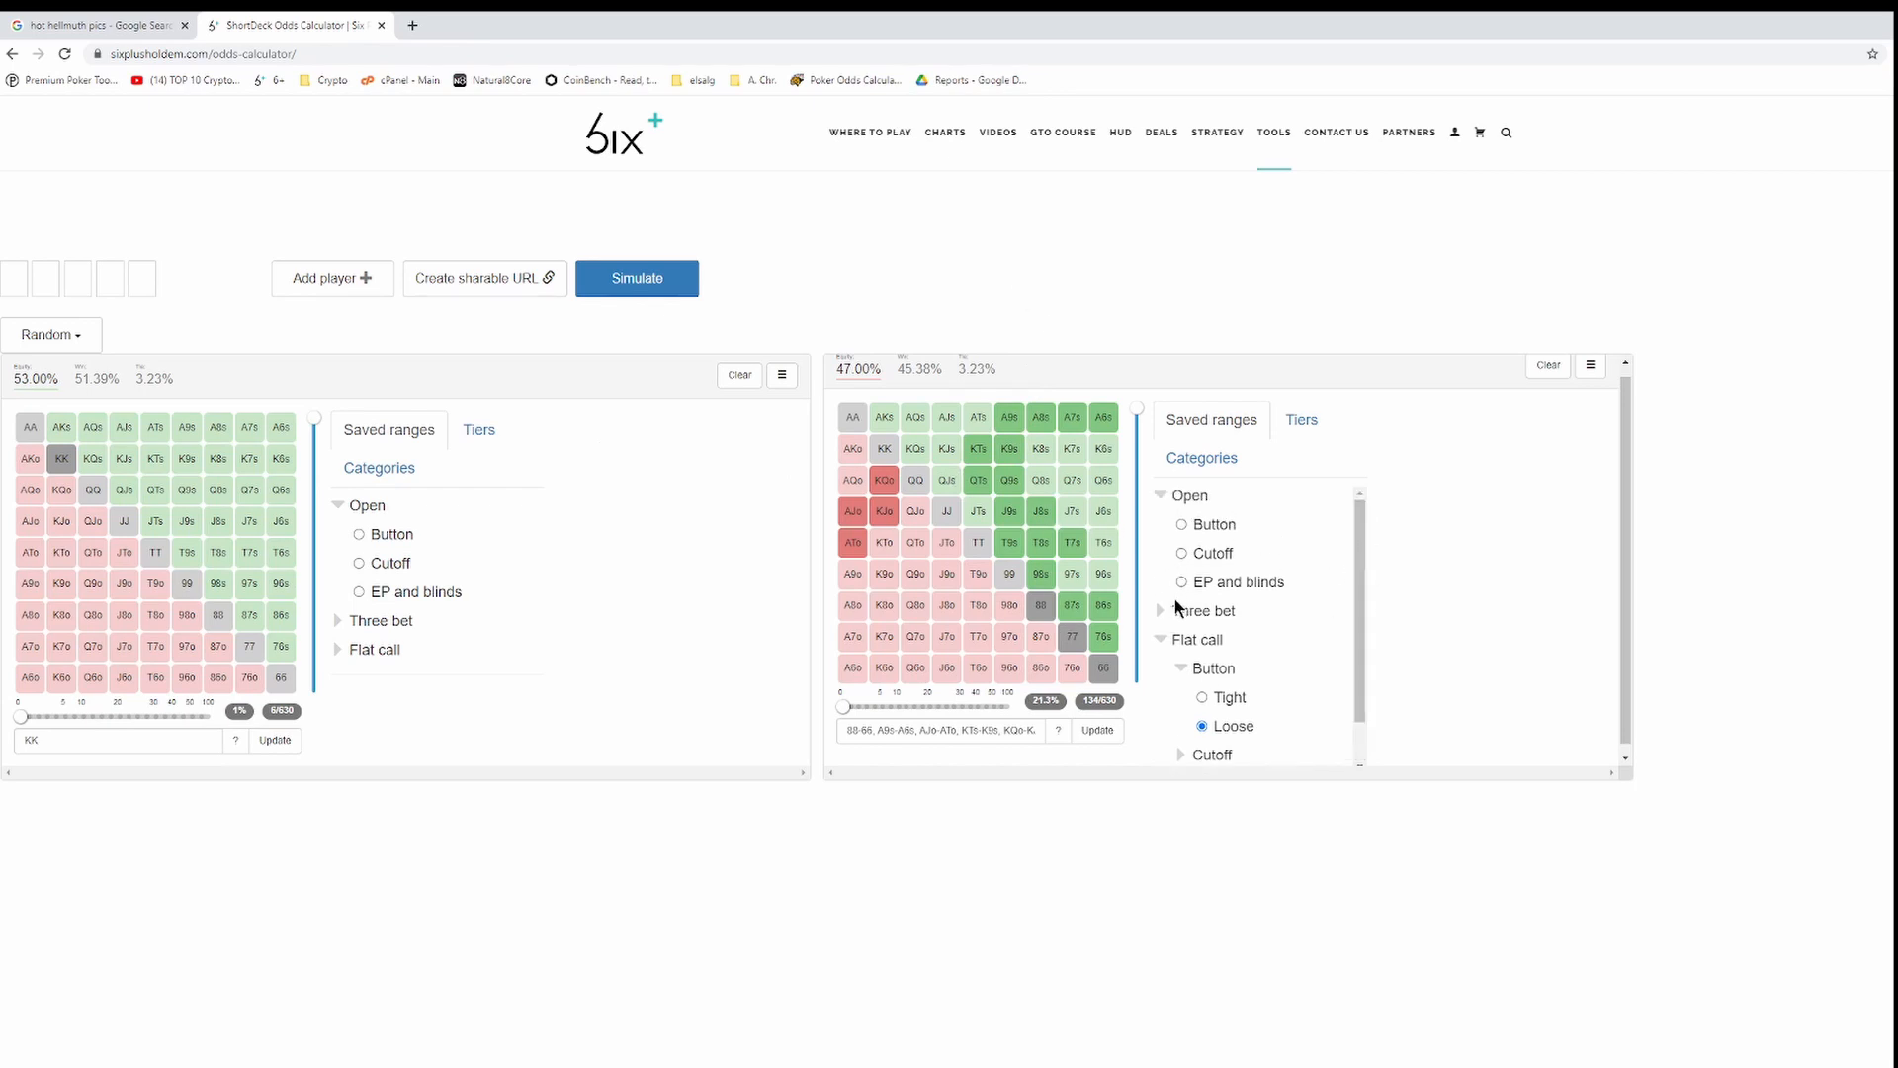
{"action": "left_click", "coordinate": [1163, 642]}
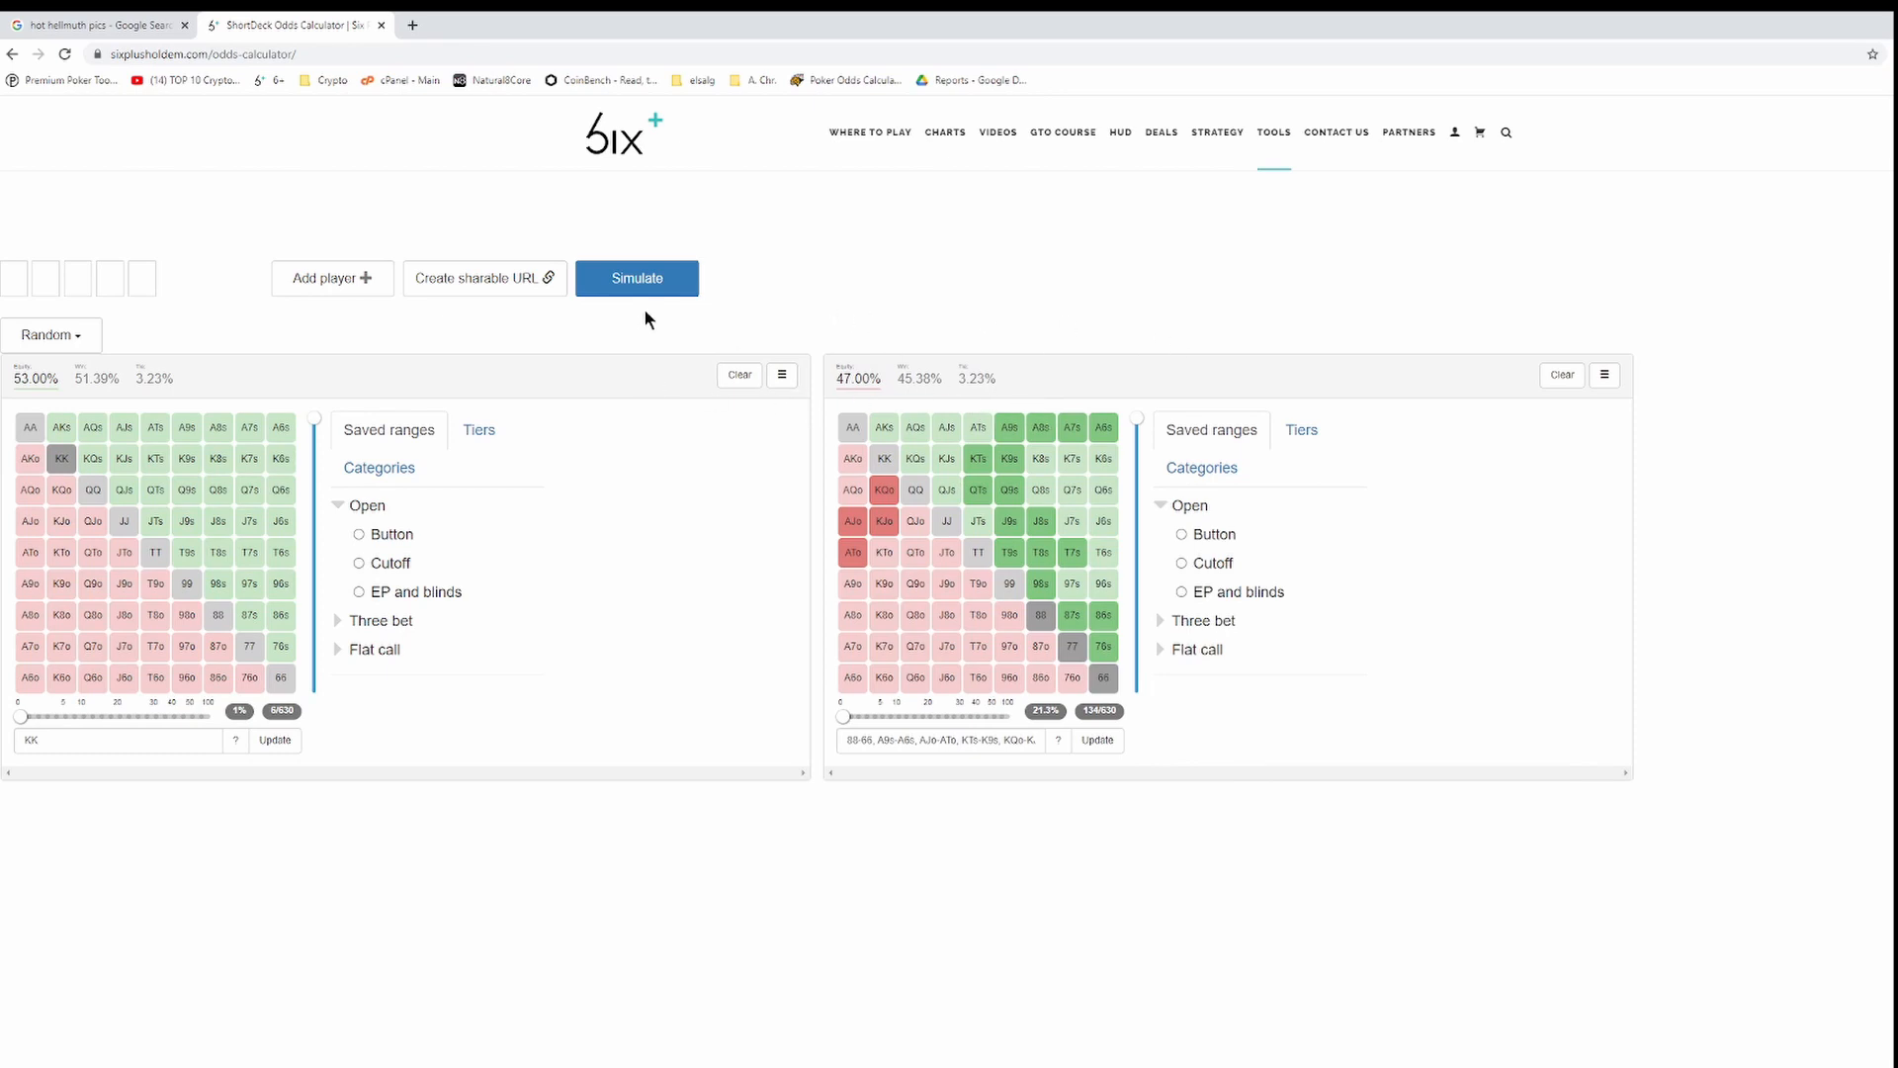
{"action": "left_click", "coordinate": [651, 277]}
Set the flop to the ten of spades, jack of diamonds and nine of diamonds.
{"action": "left_click", "coordinate": [58, 338]}
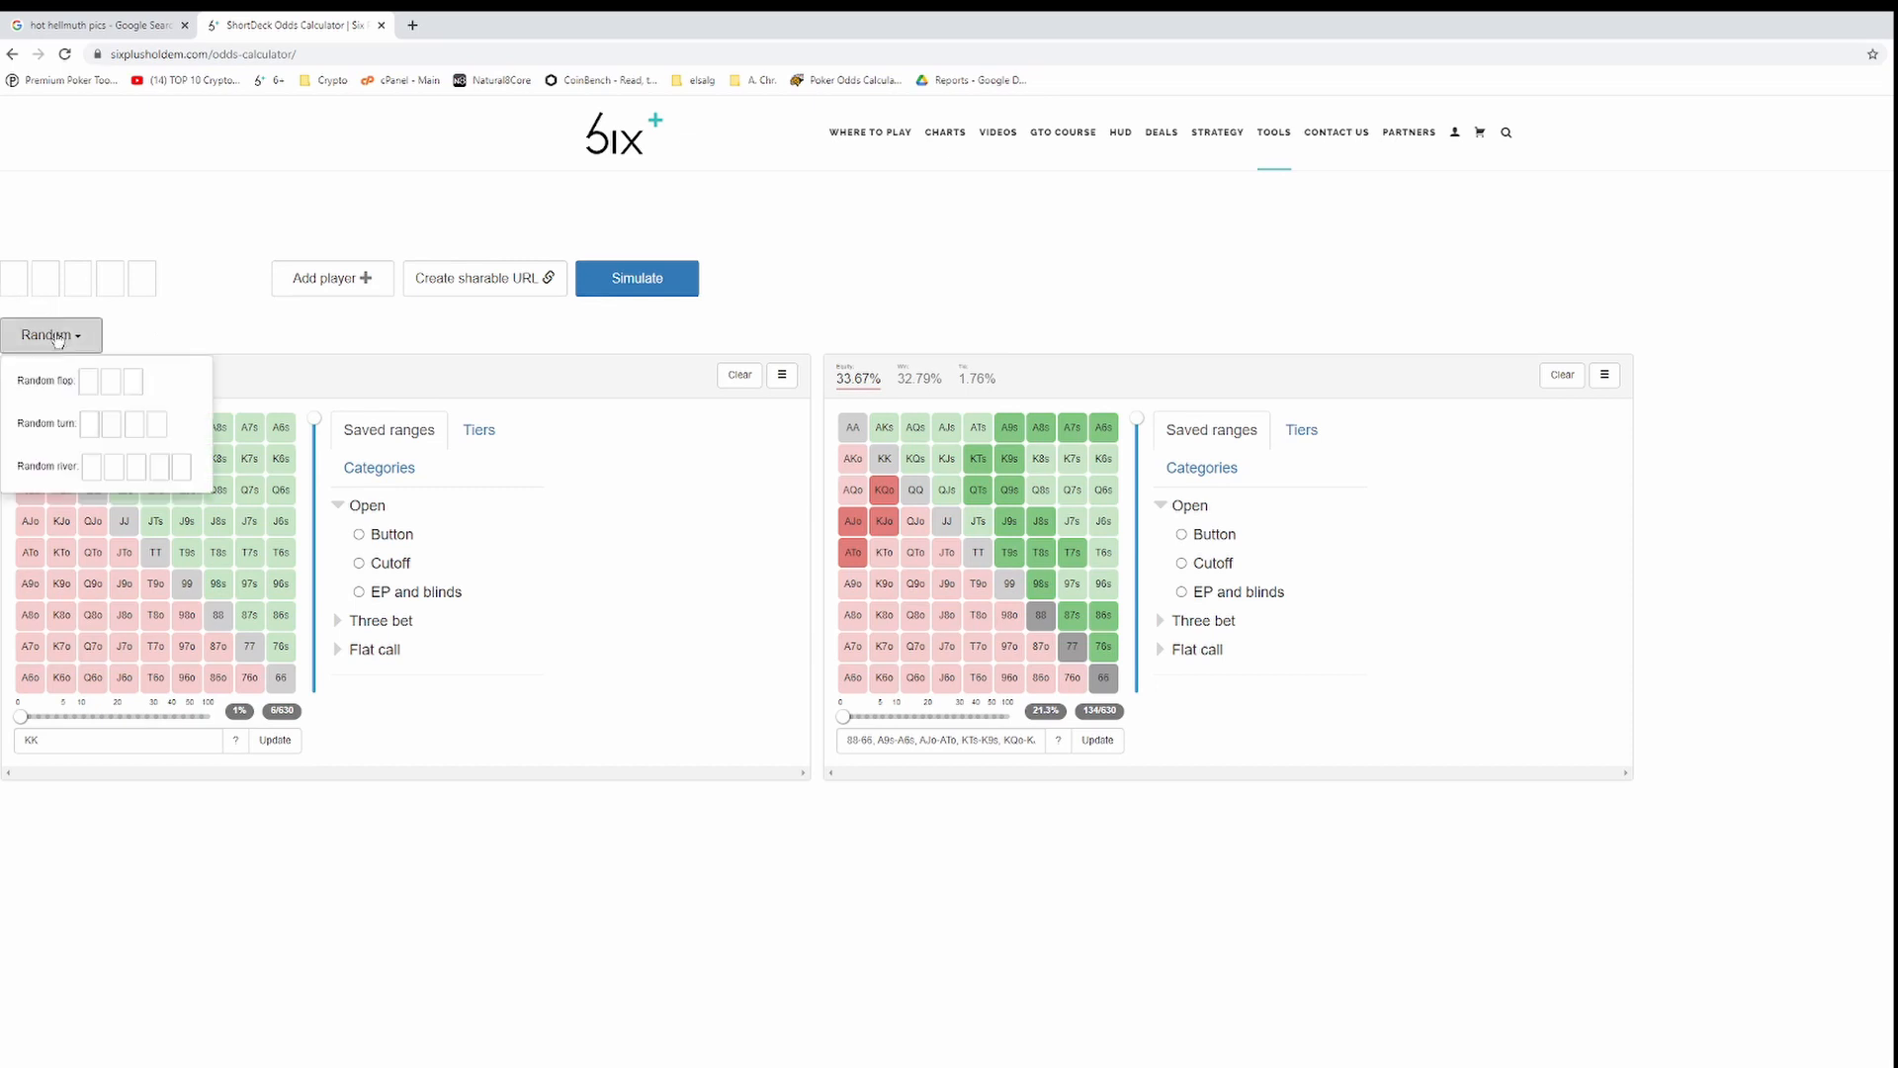
{"action": "left_click", "coordinate": [54, 338]}
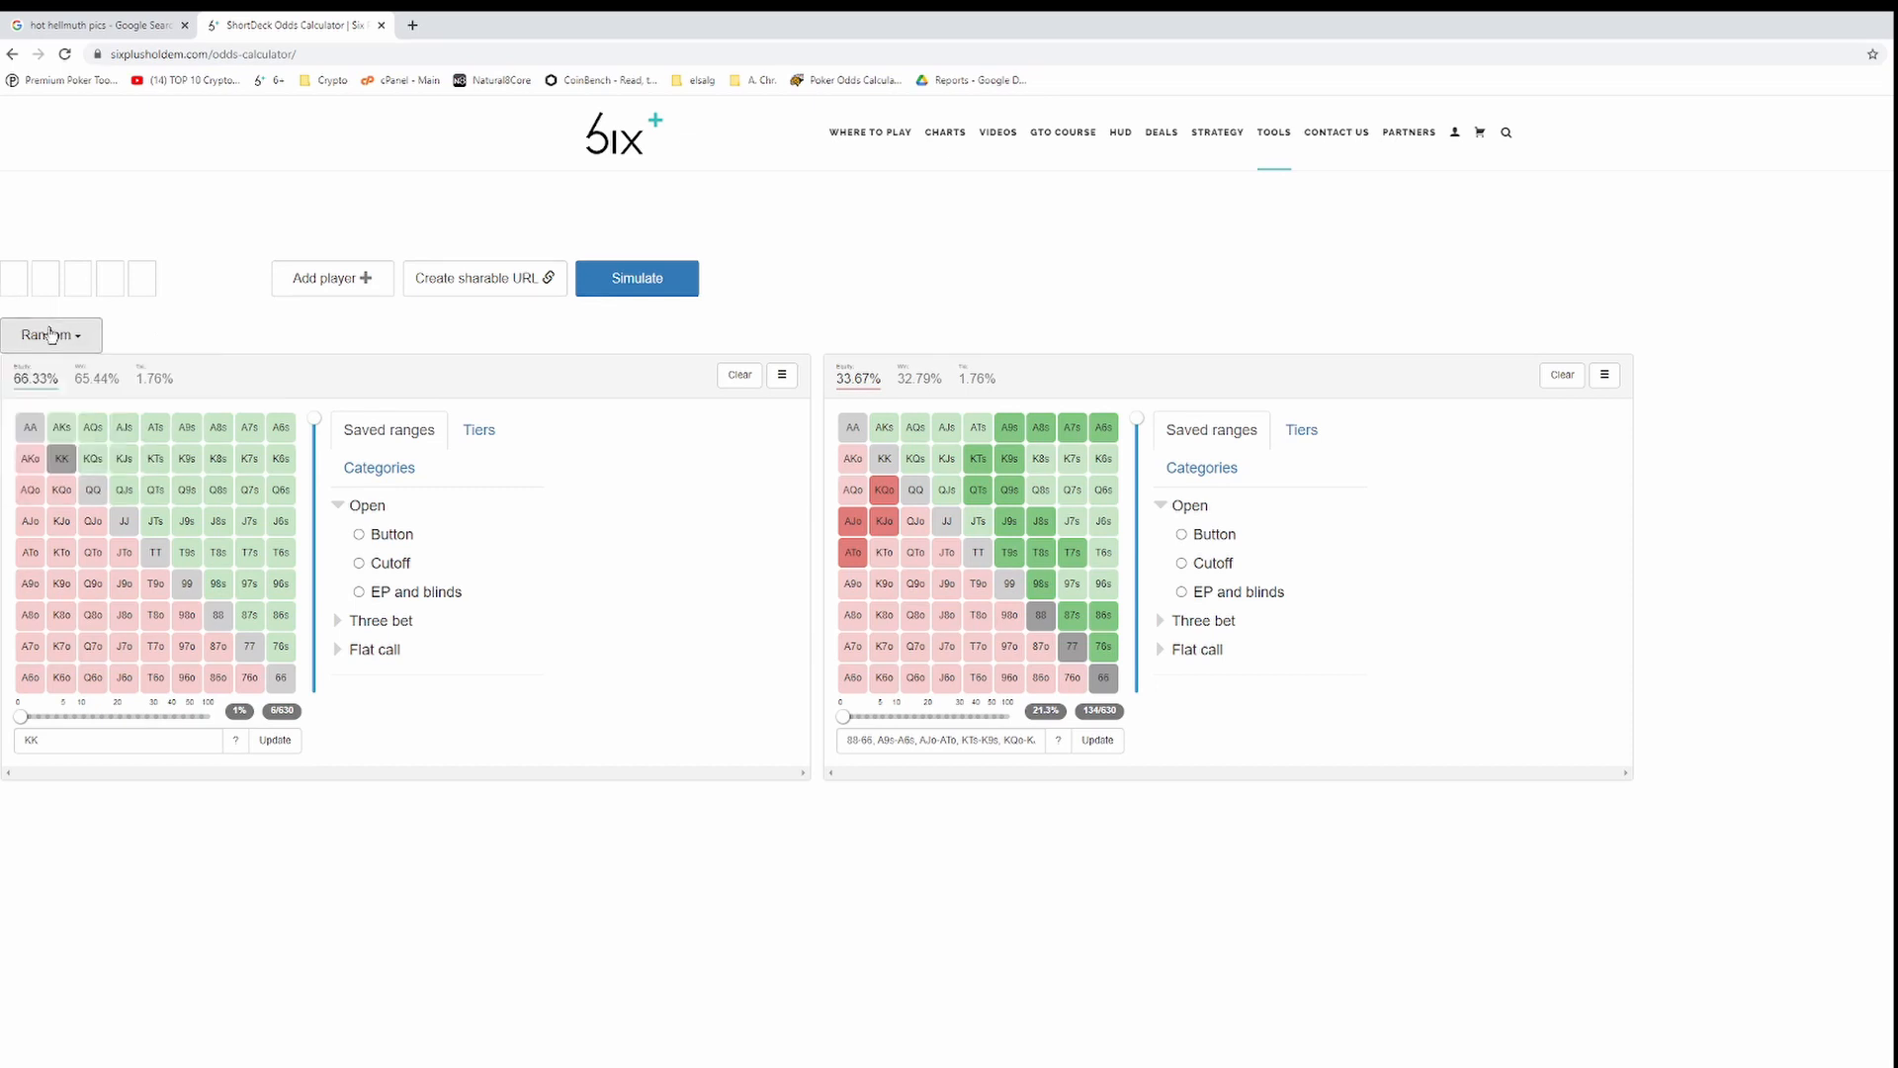
{"action": "left_click", "coordinate": [12, 288]}
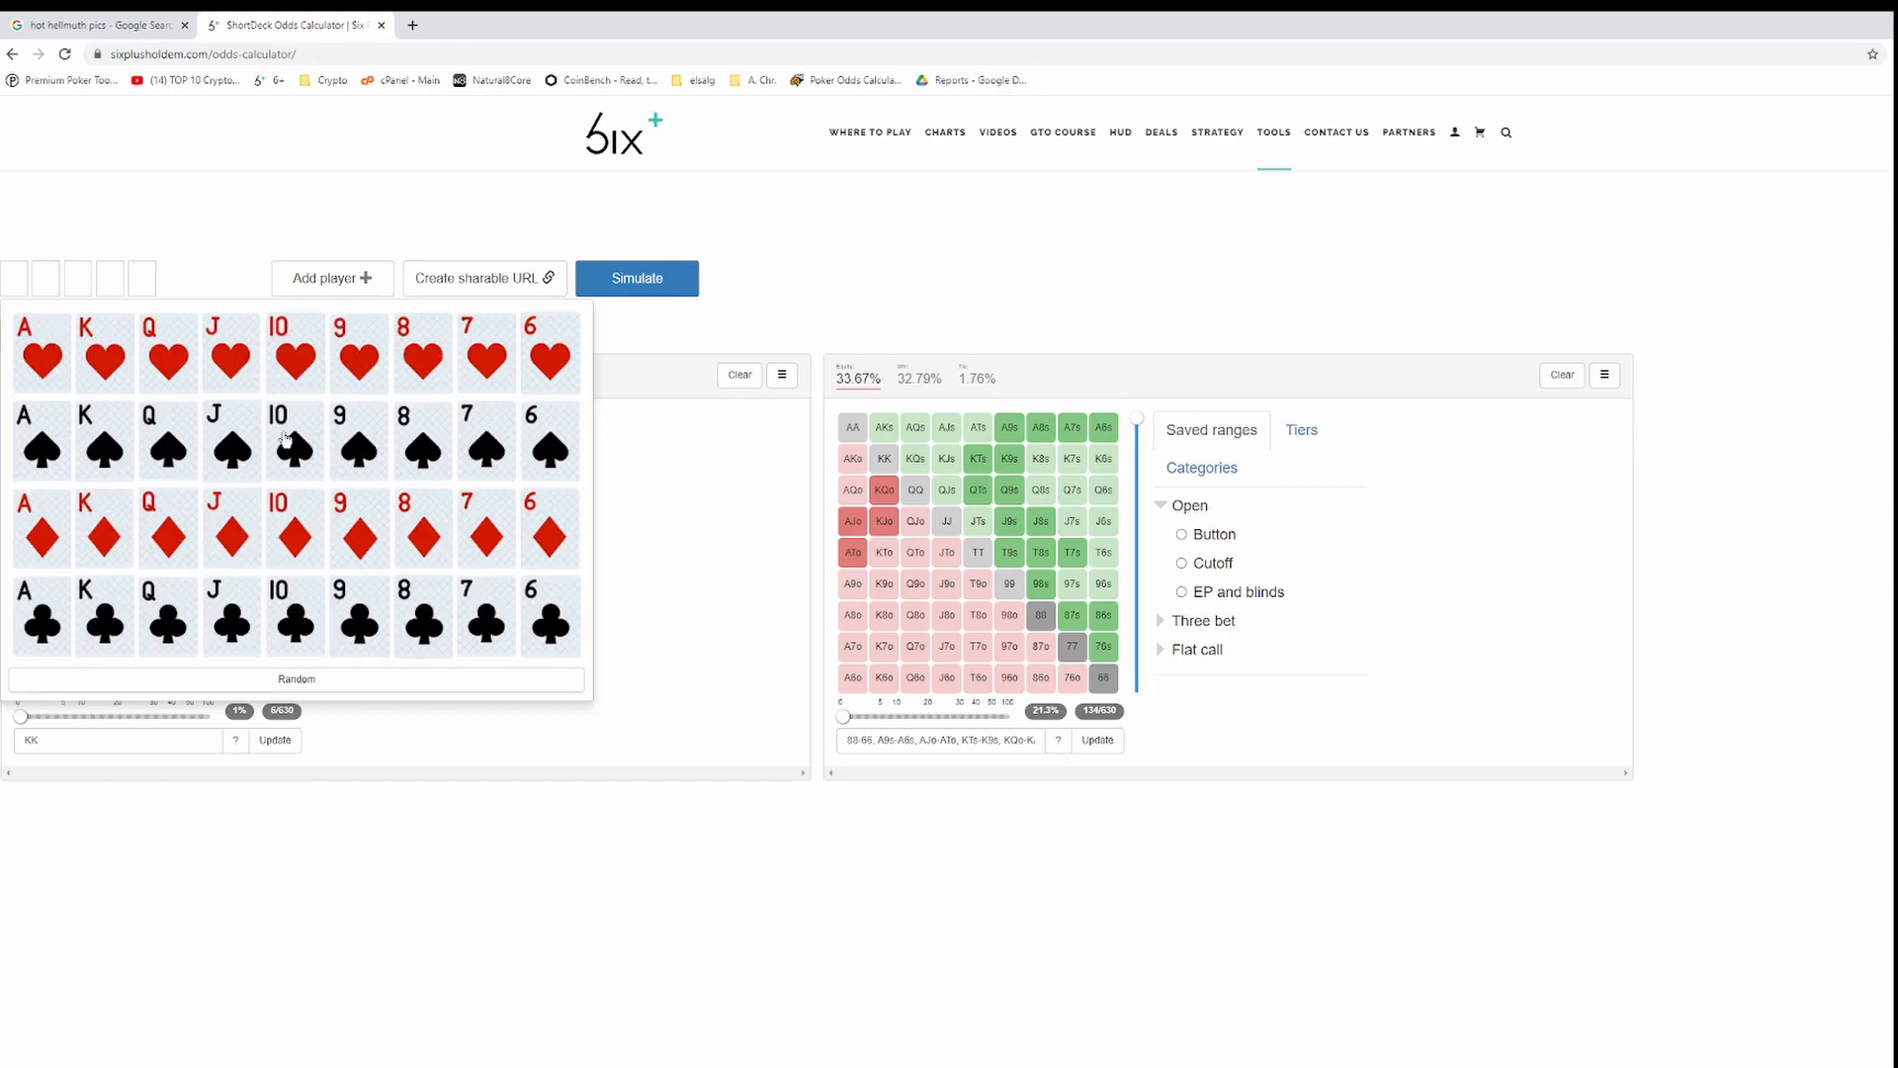
{"action": "left_click", "coordinate": [282, 441]}
{"action": "left_click", "coordinate": [246, 544]}
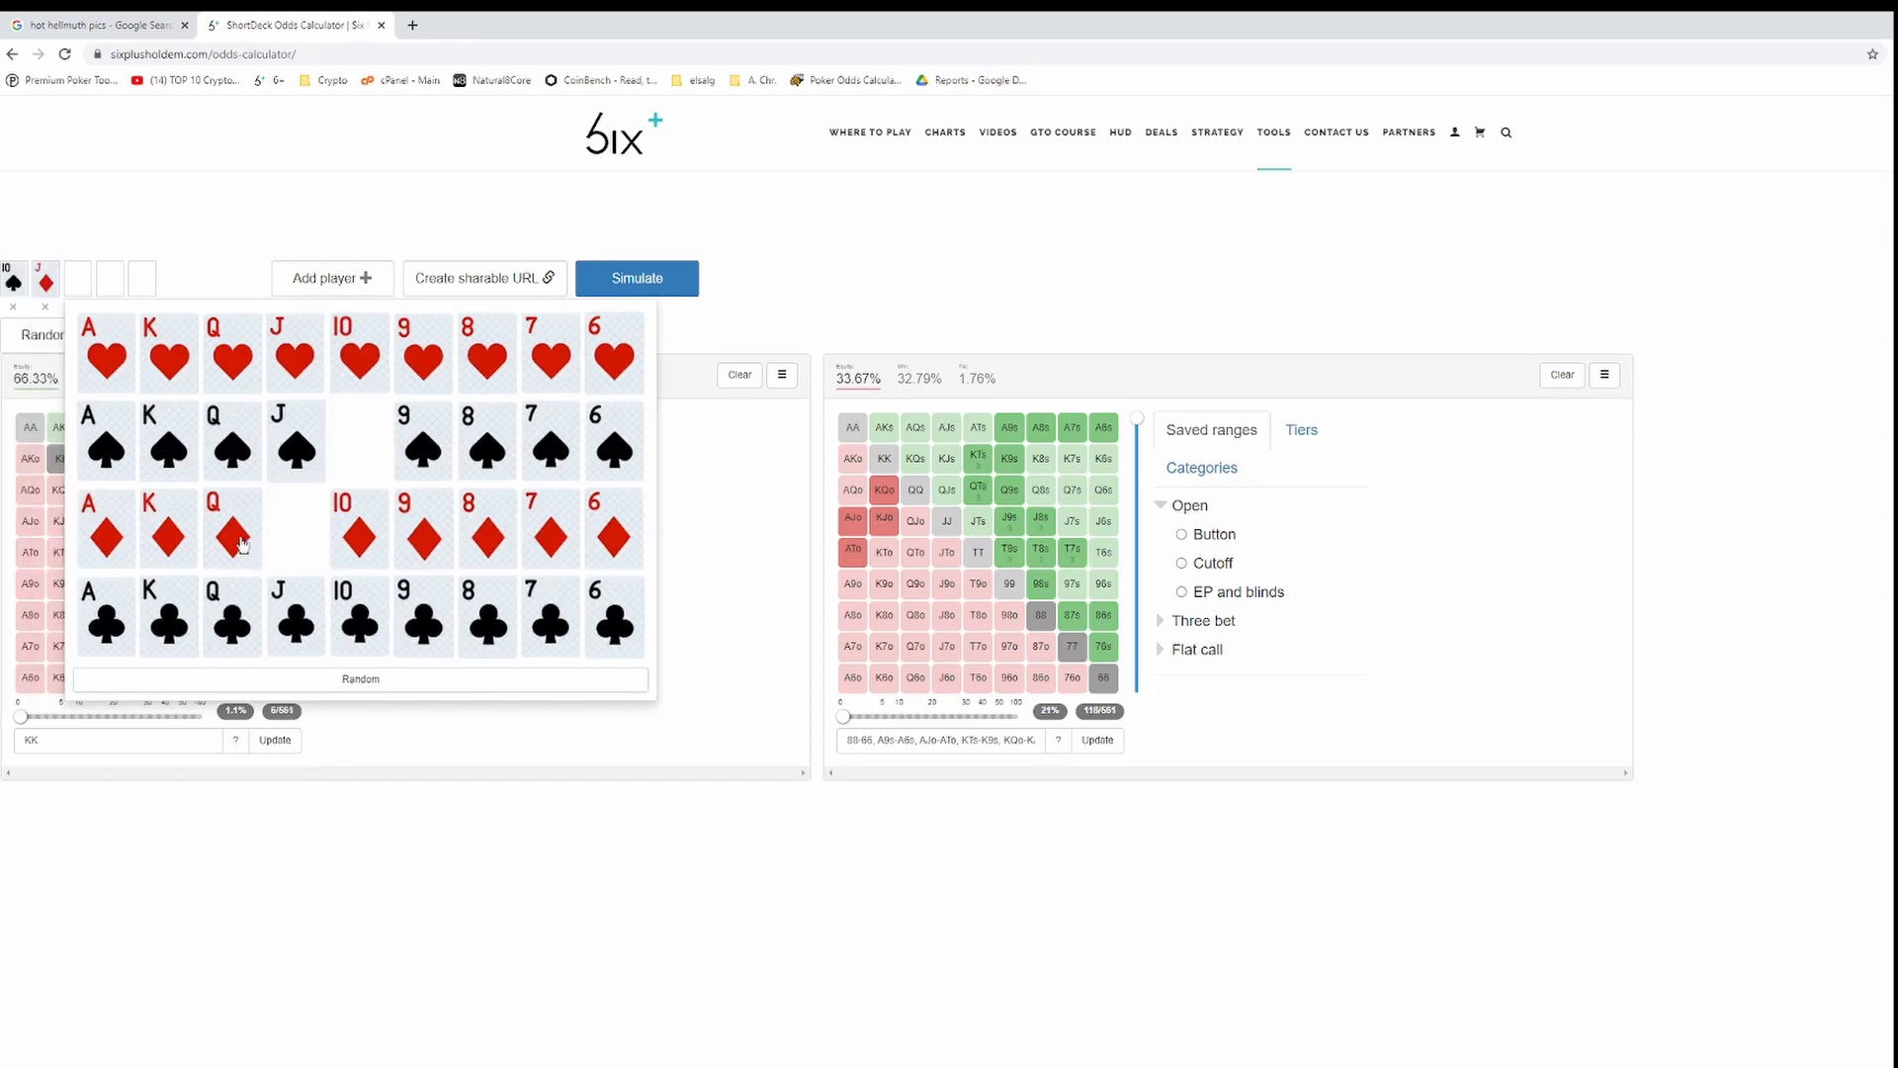
{"action": "left_click", "coordinate": [411, 550]}
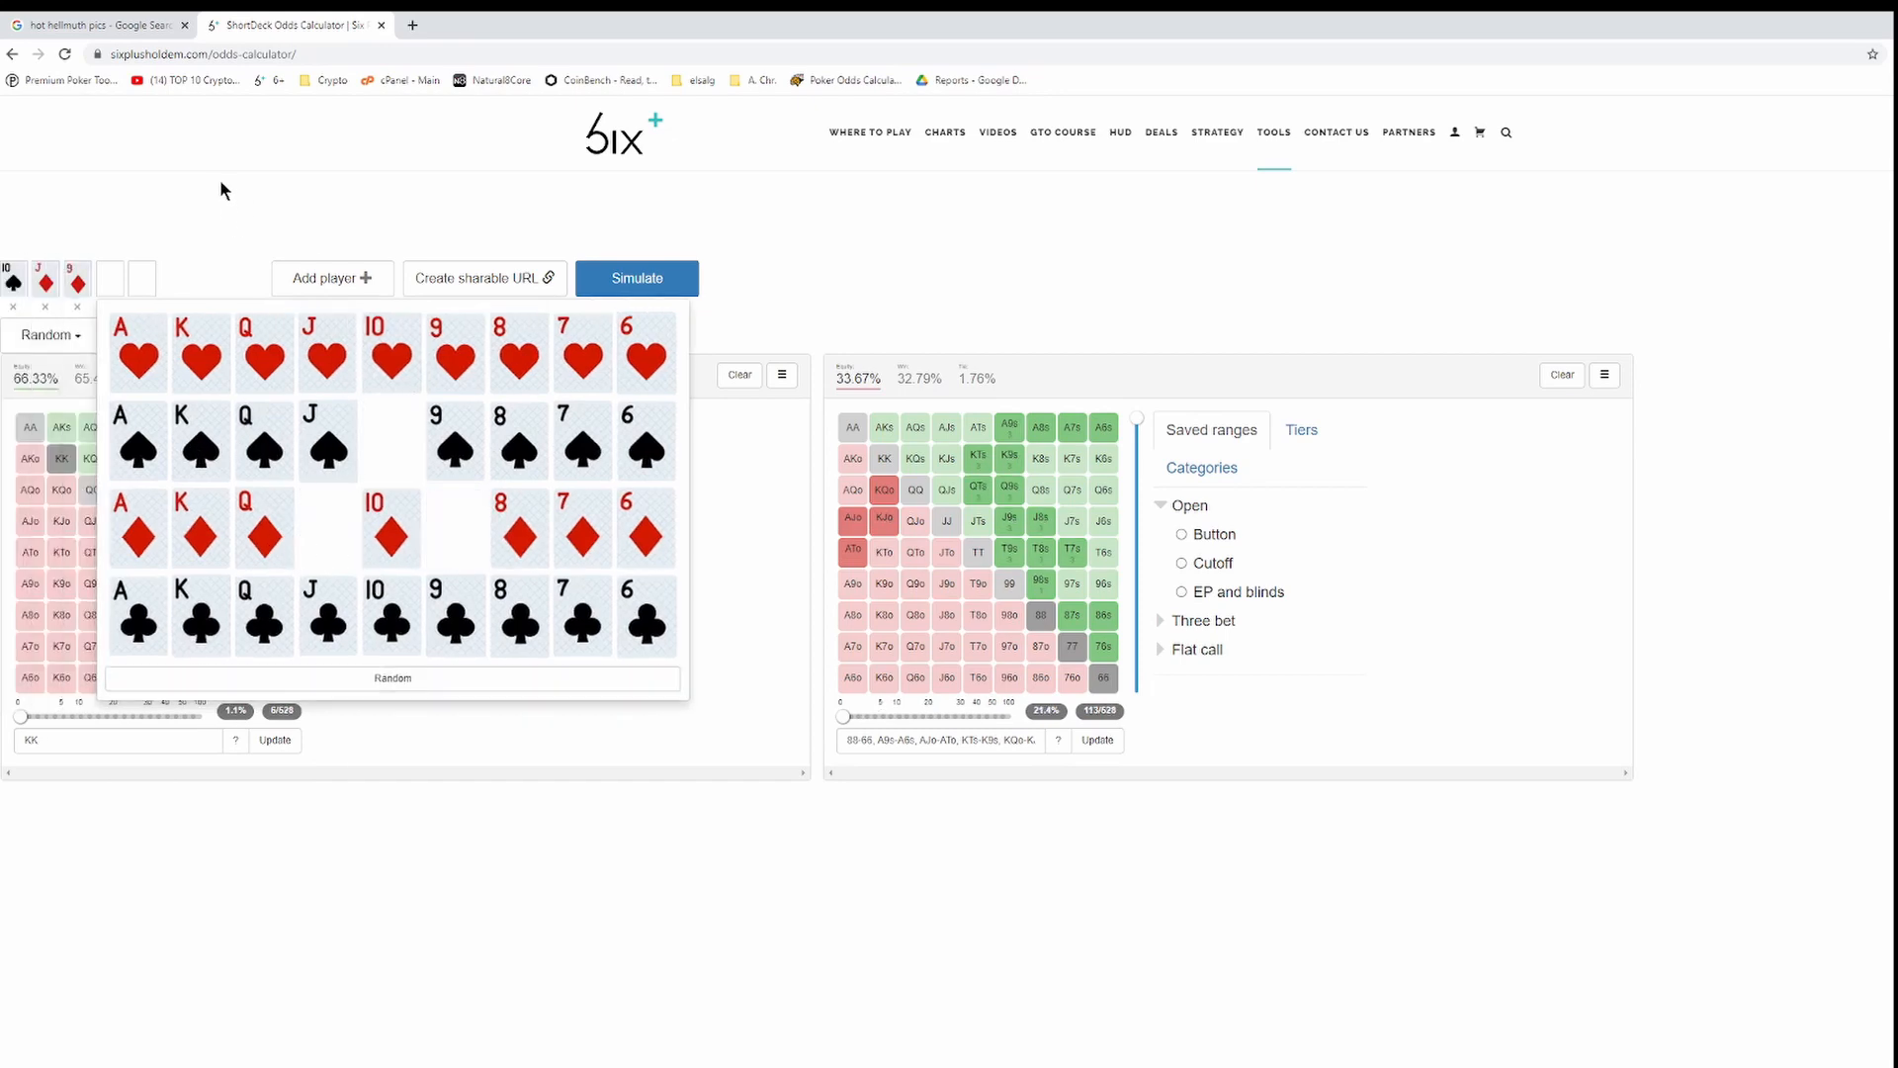
{"action": "left_click", "coordinate": [732, 326]}
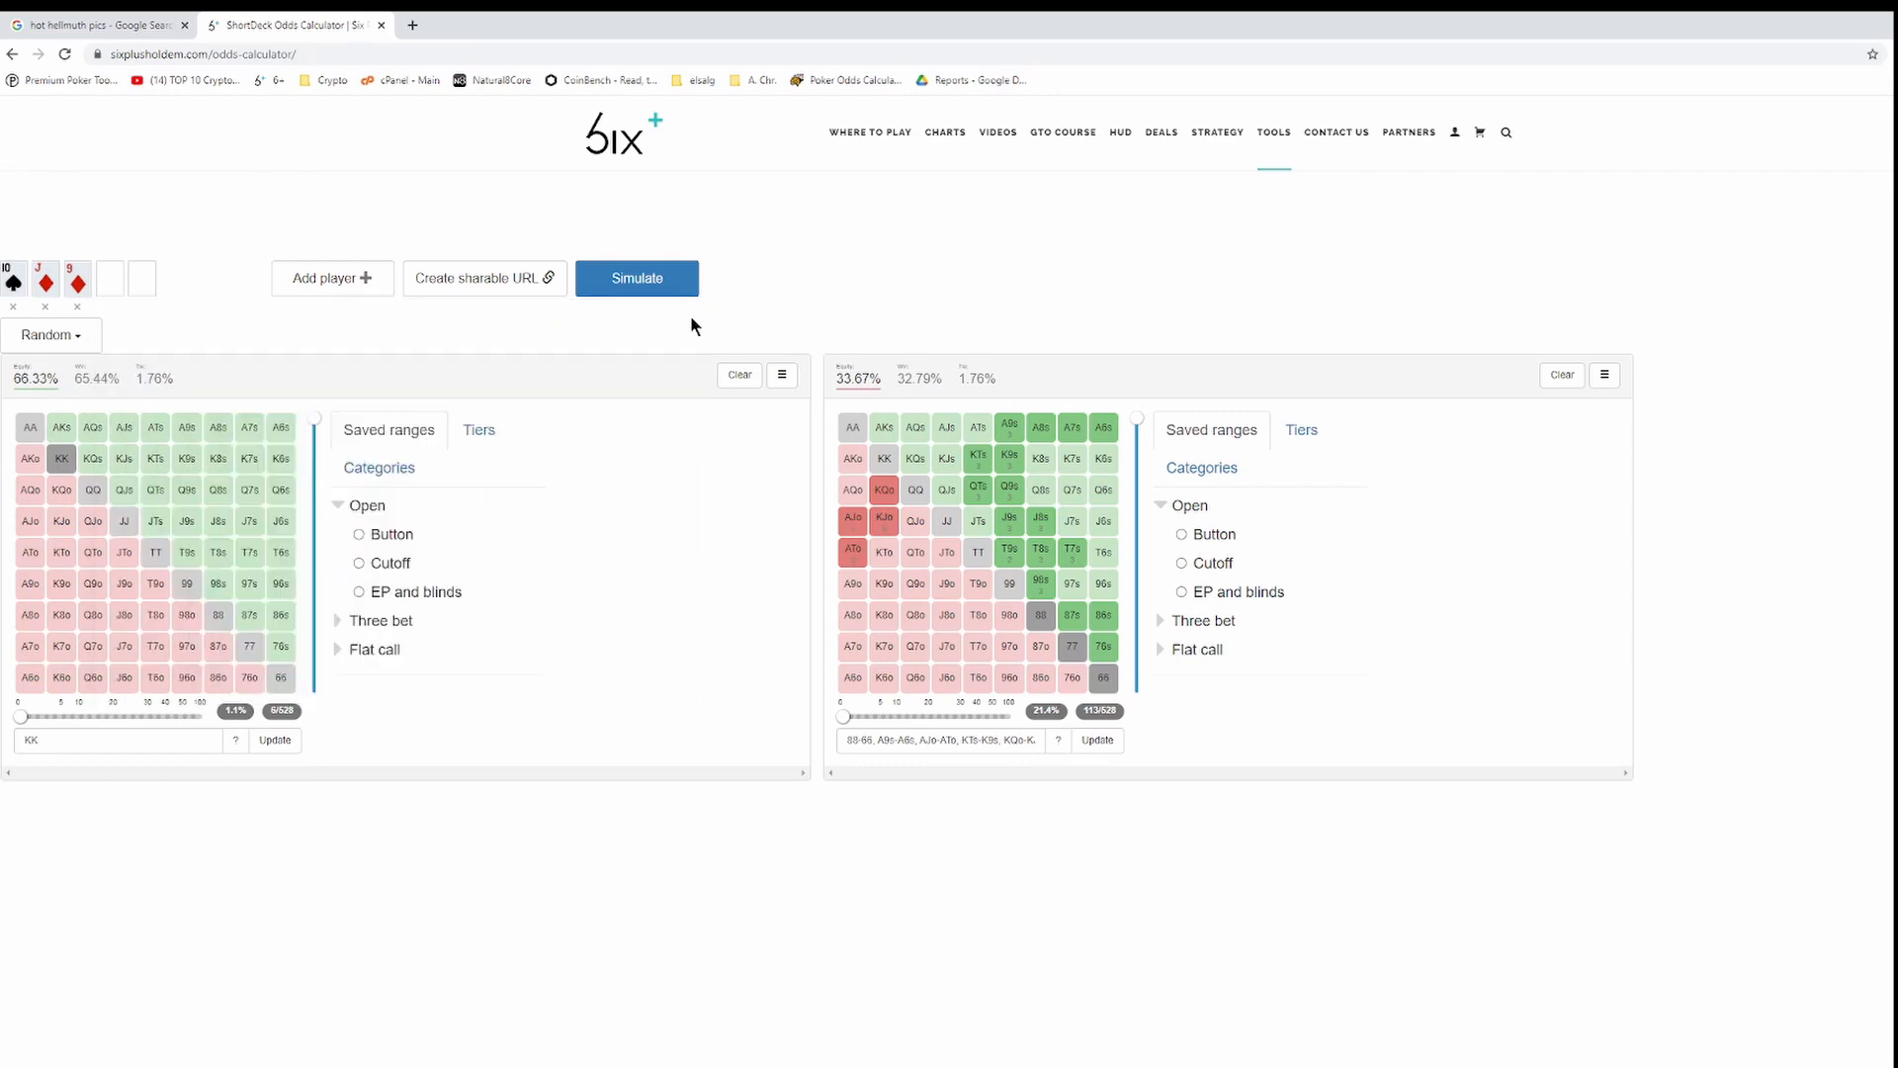
Replace the flop with a random one and simulate the two ranges on it.
{"action": "left_click", "coordinate": [52, 335]}
{"action": "left_click", "coordinate": [74, 386]}
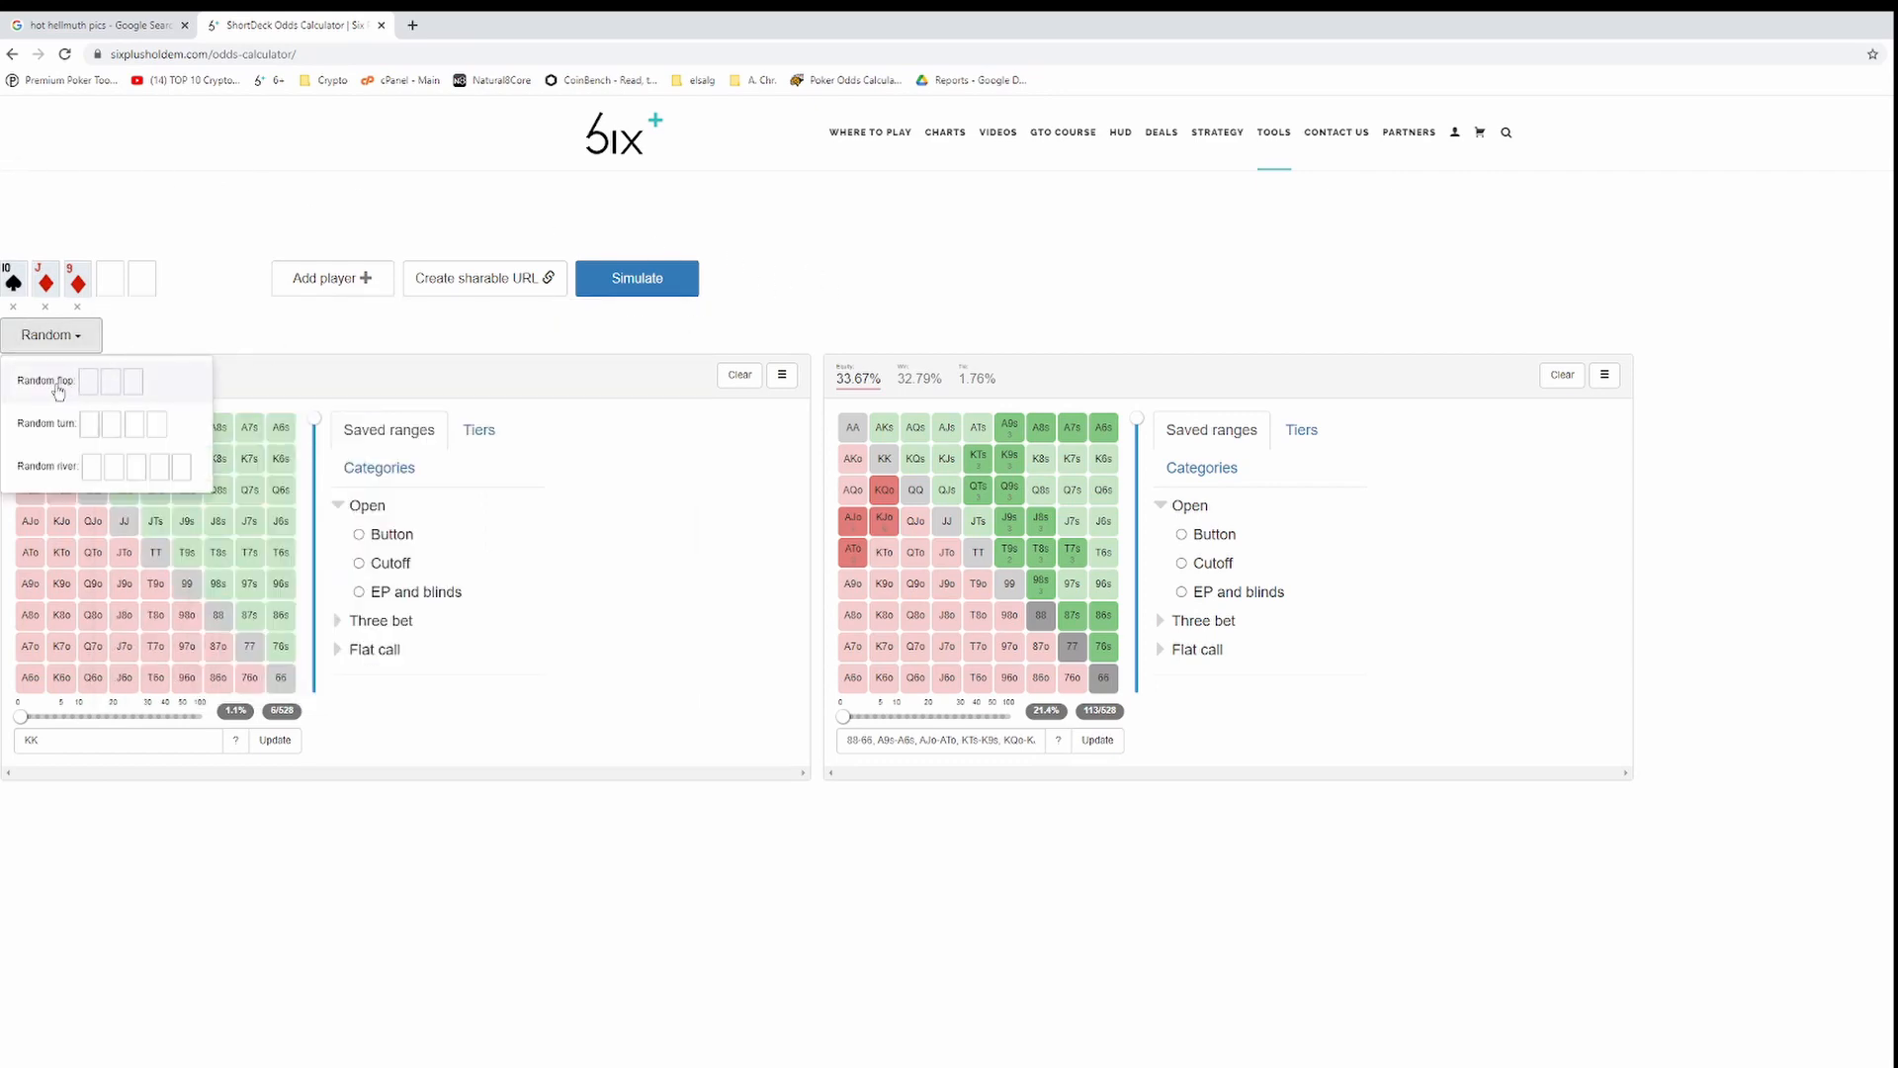
{"action": "left_click", "coordinate": [642, 280]}
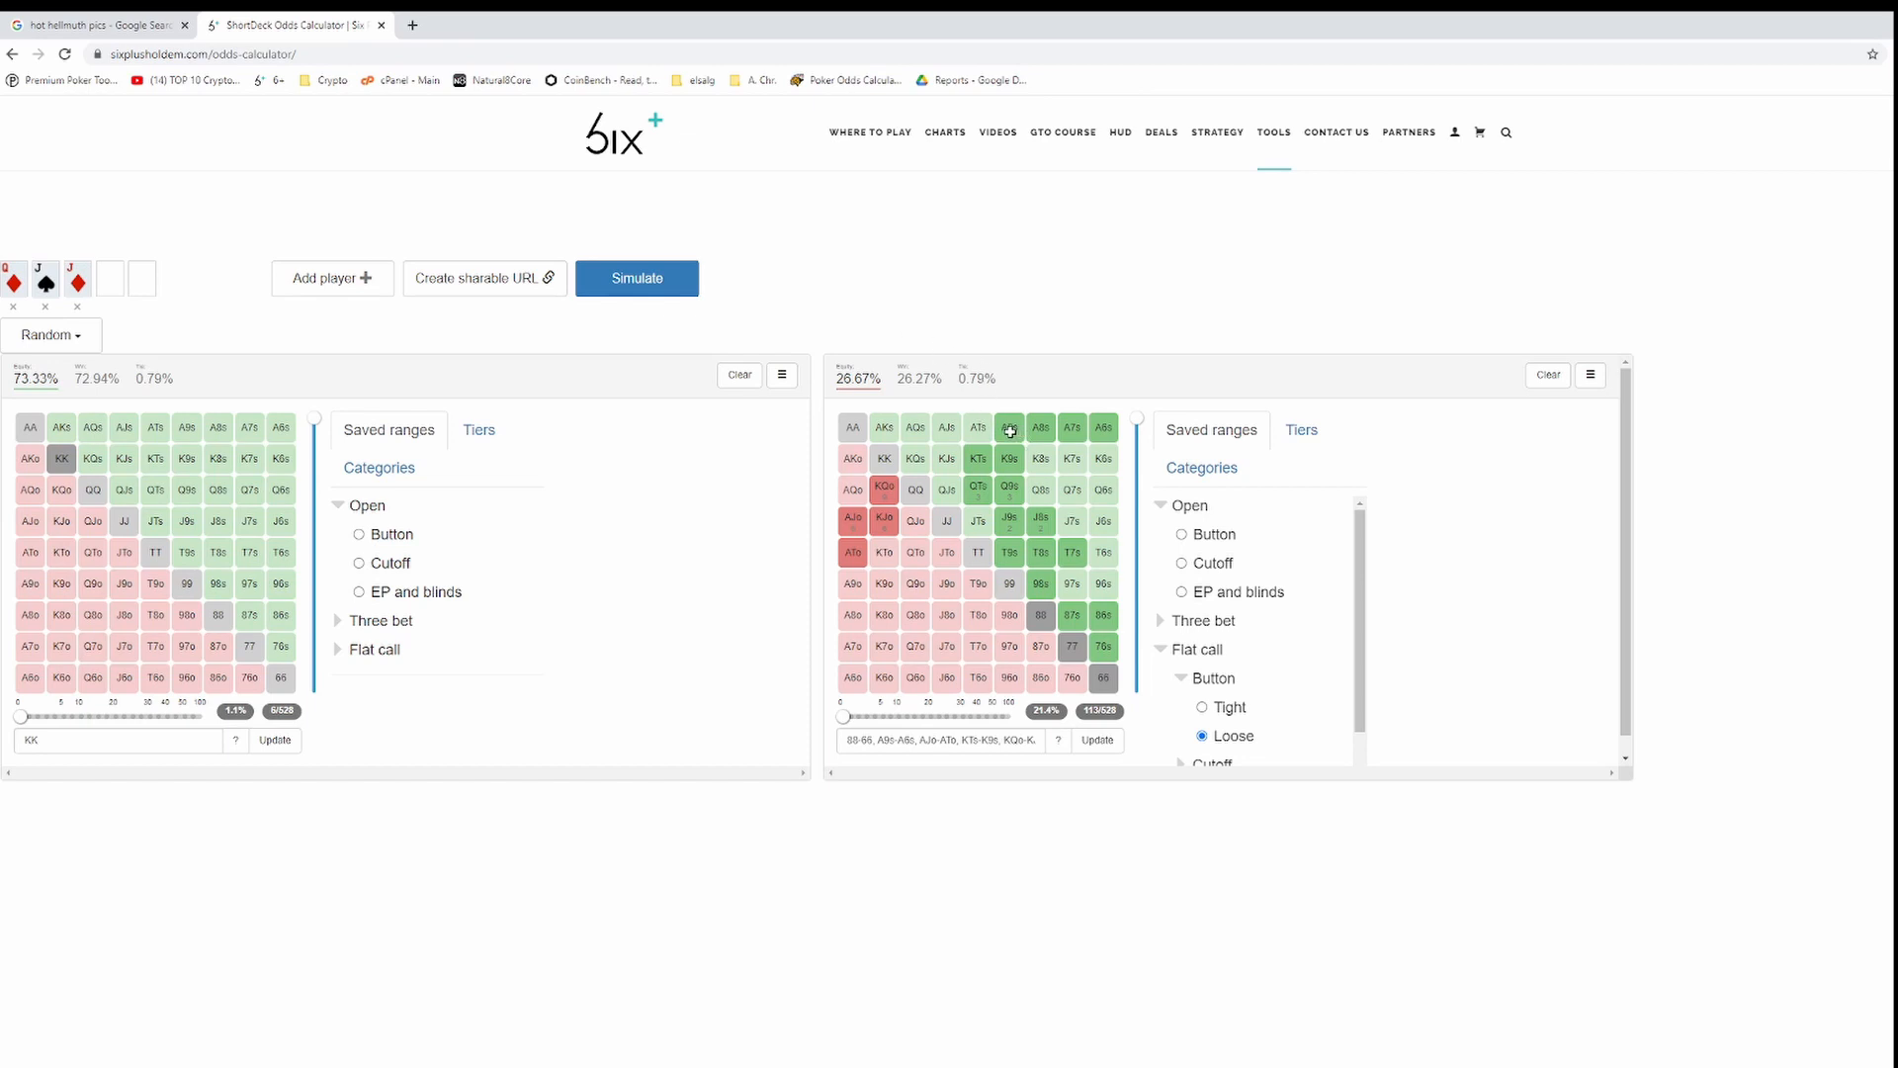
Restrict the second player's specific suits to the diamond-diamond combination only.
{"action": "left_click", "coordinate": [1592, 377]}
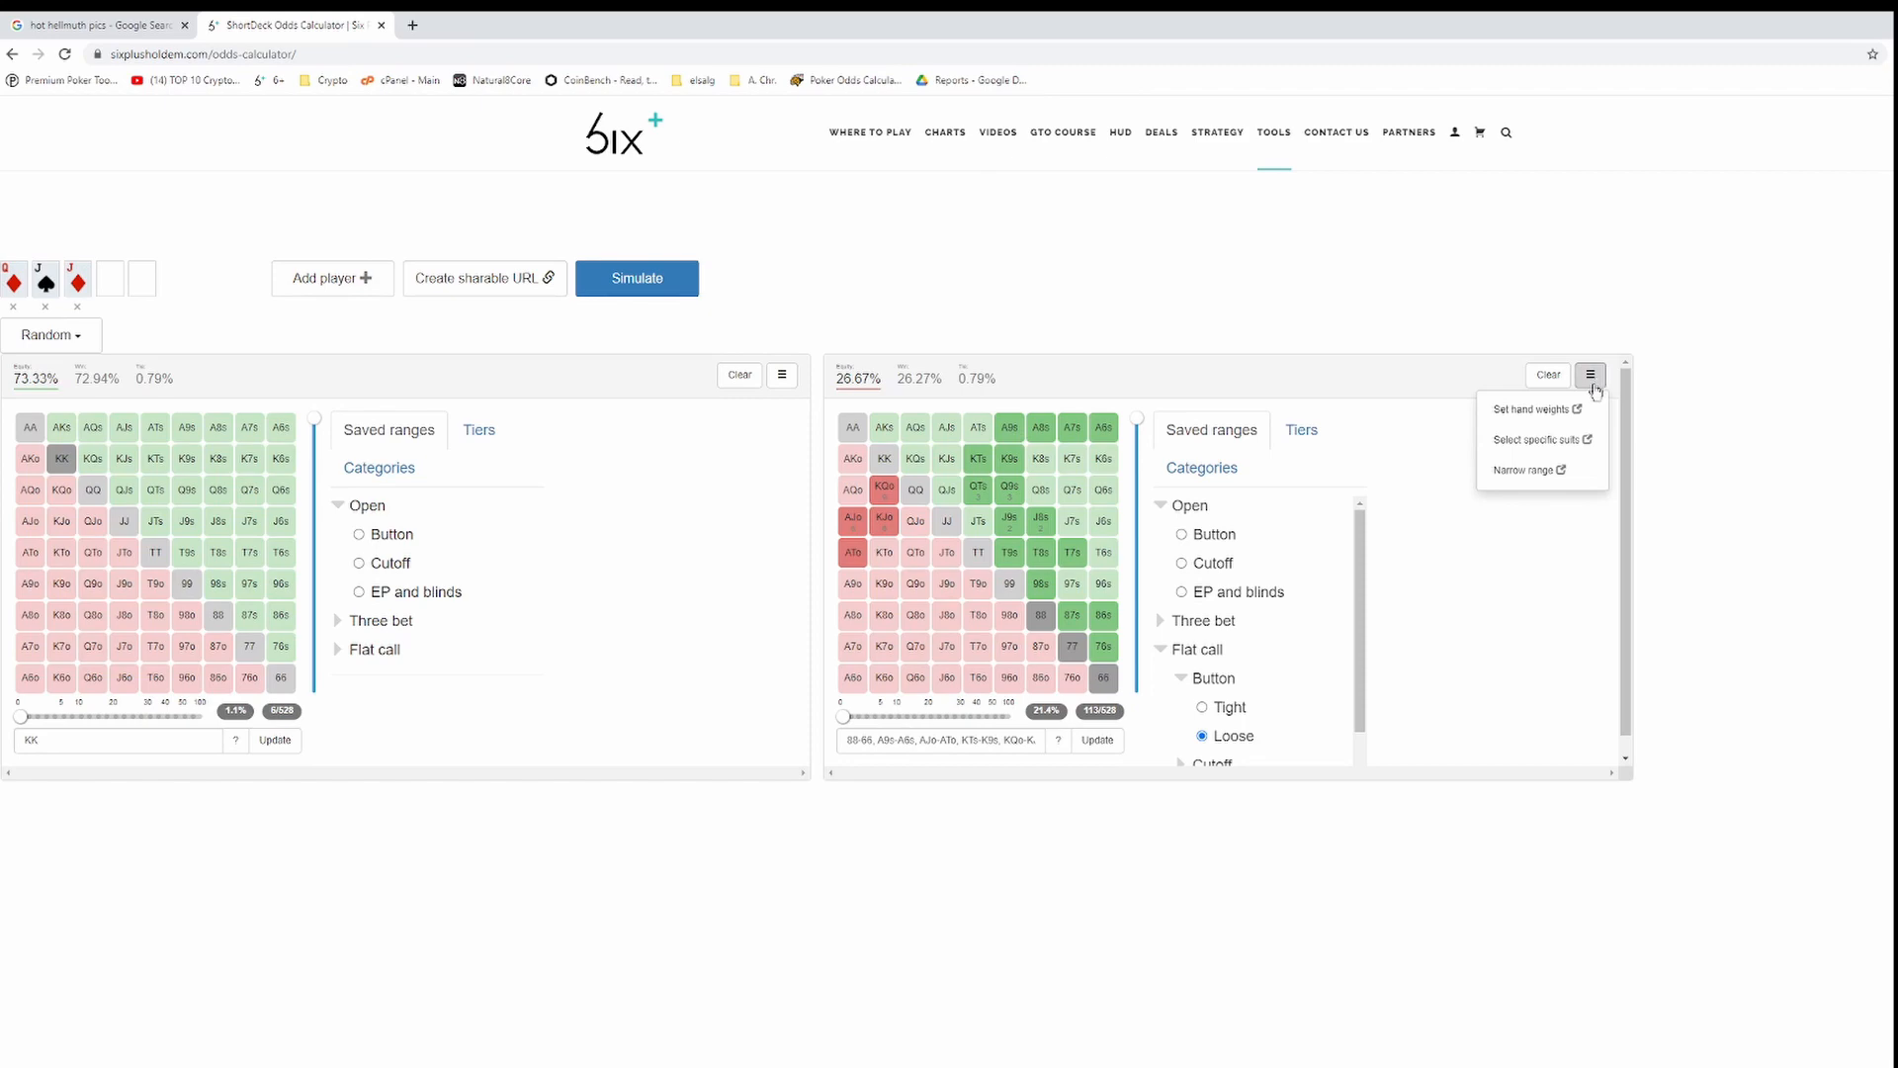
{"action": "left_click", "coordinate": [1543, 441]}
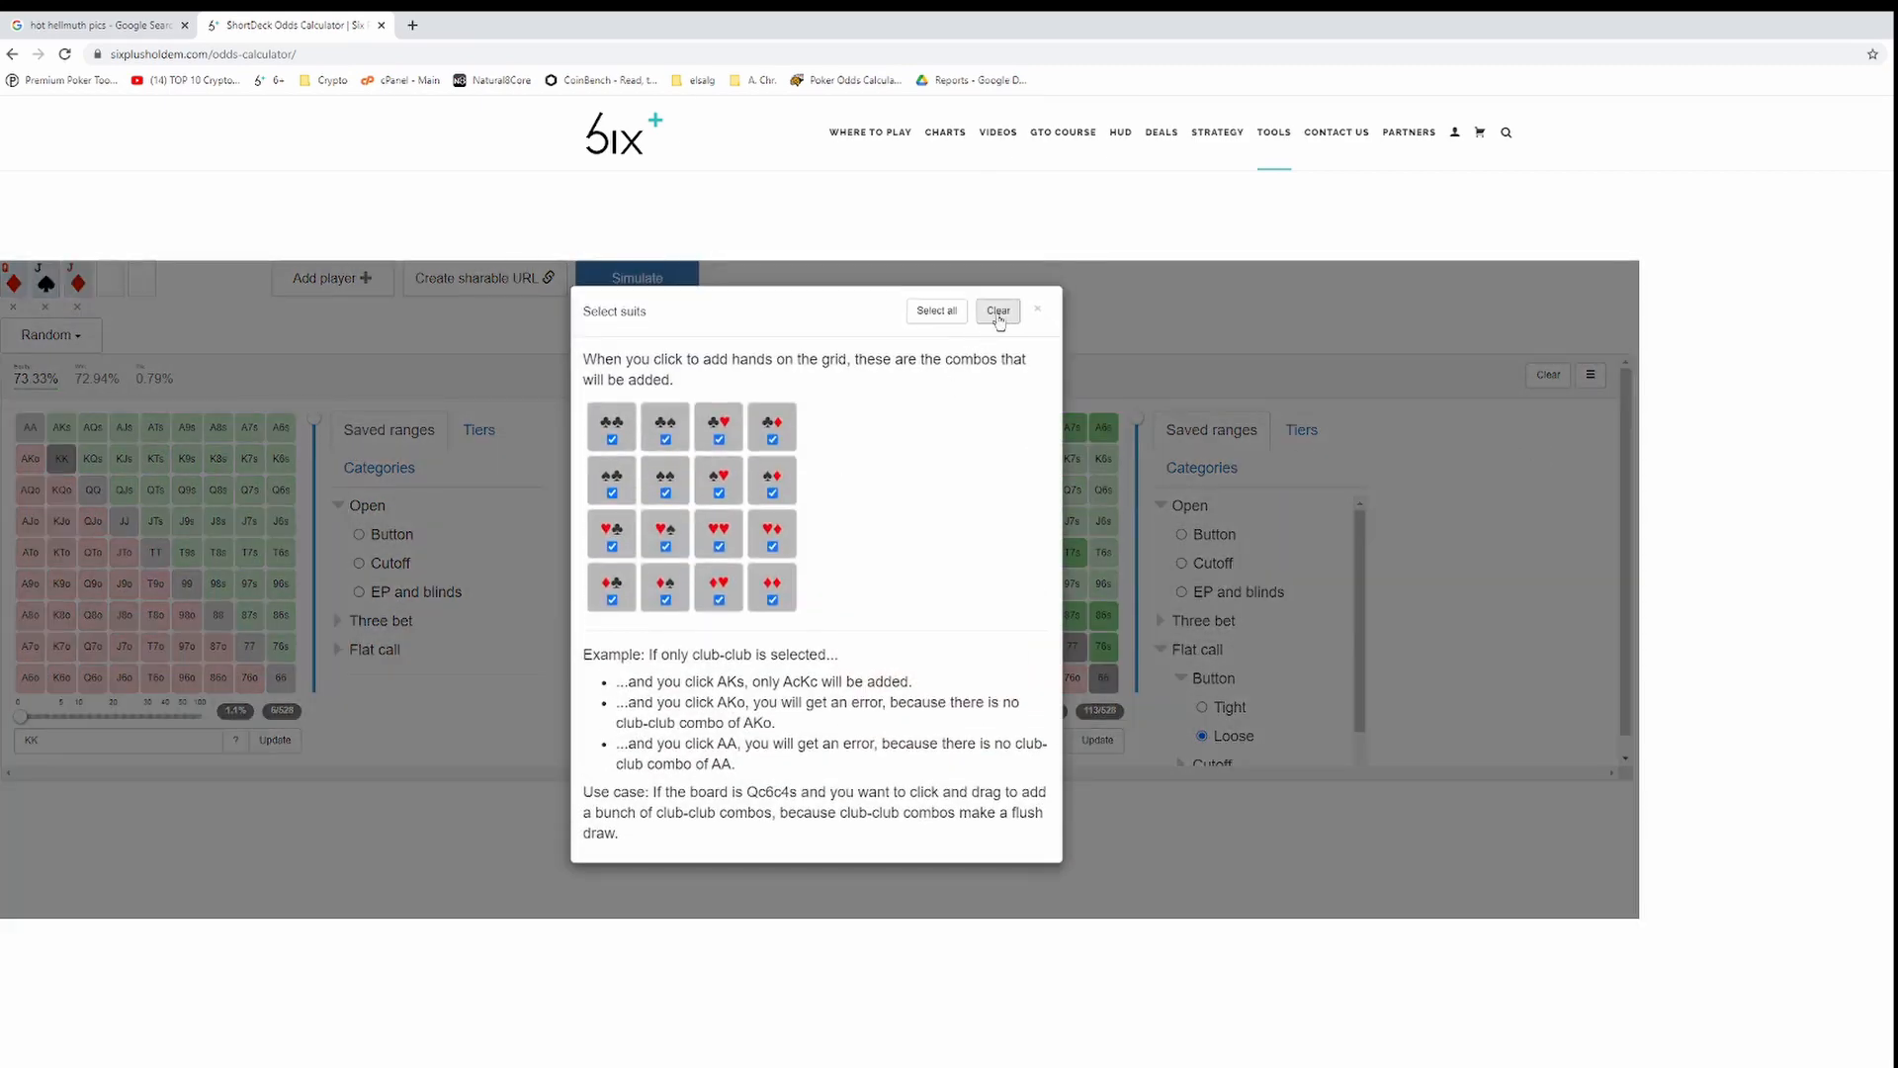
{"action": "left_click", "coordinate": [999, 316]}
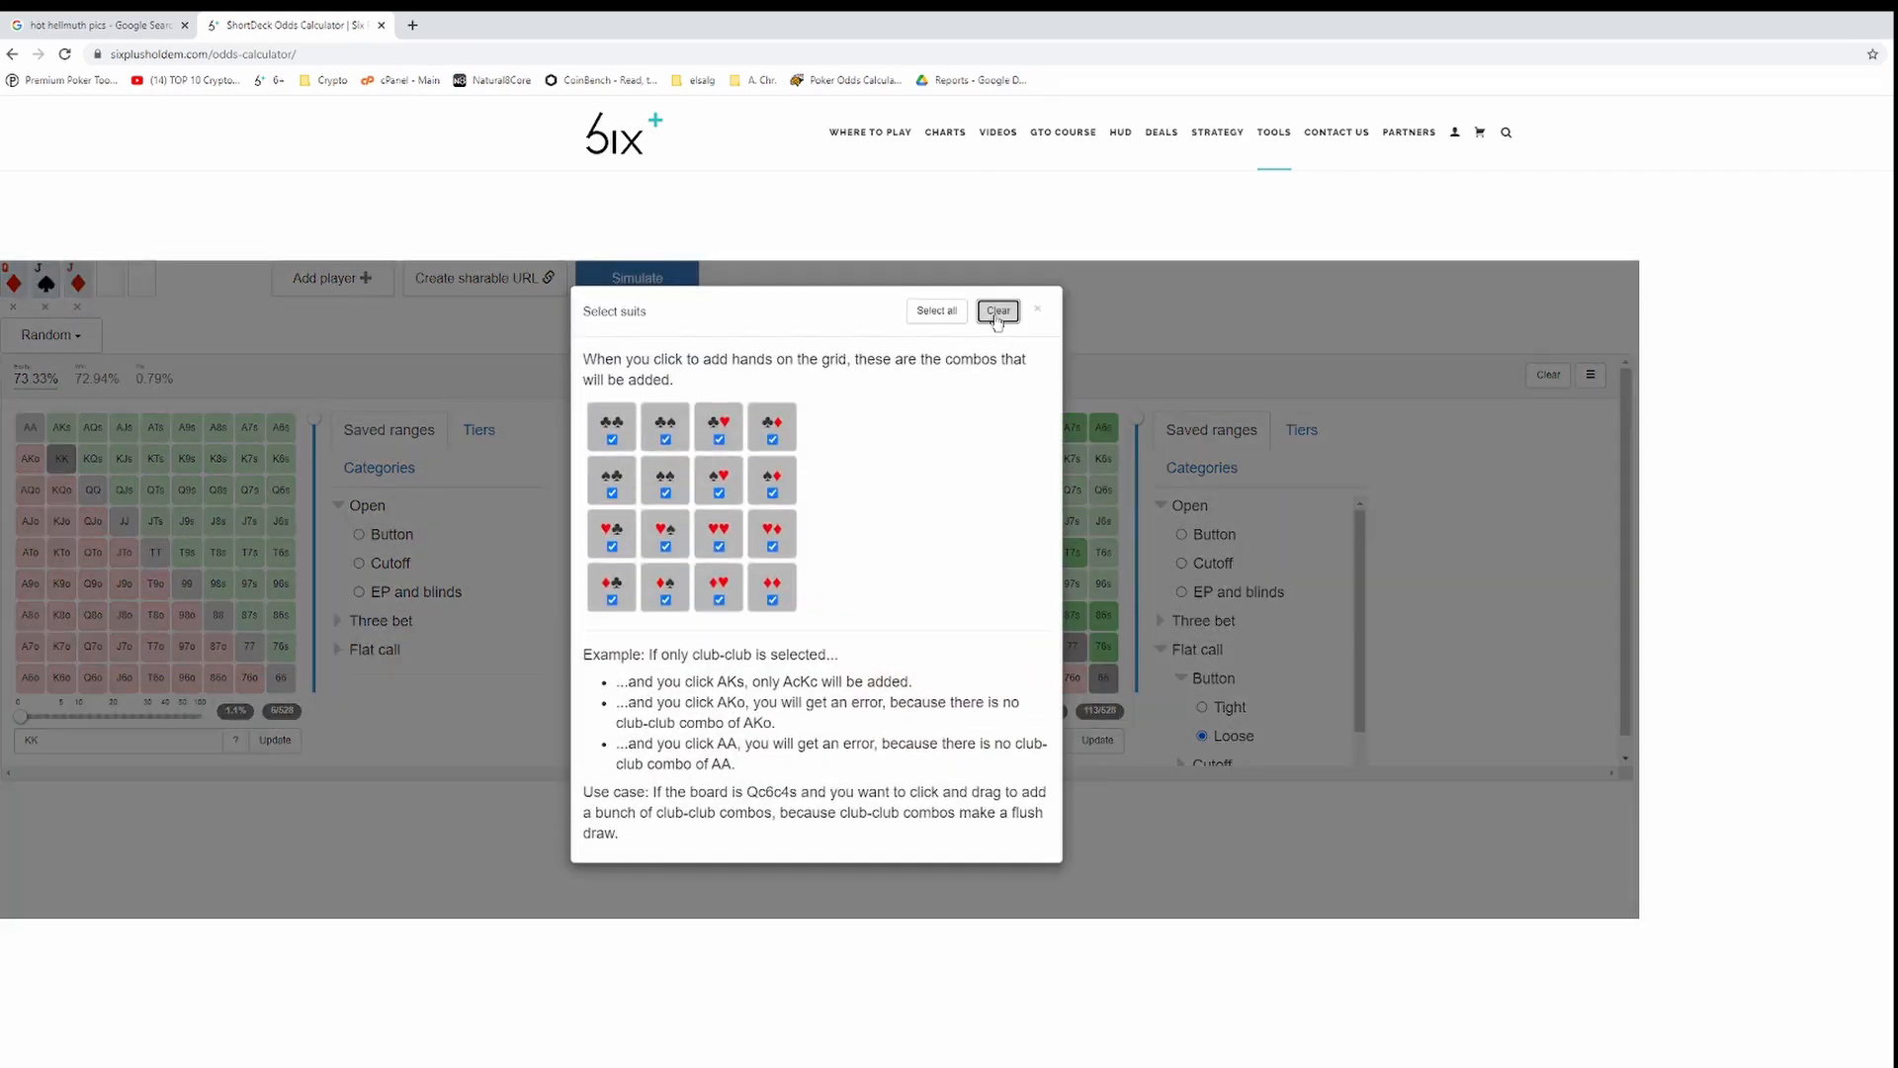
{"action": "left_click", "coordinate": [773, 600]}
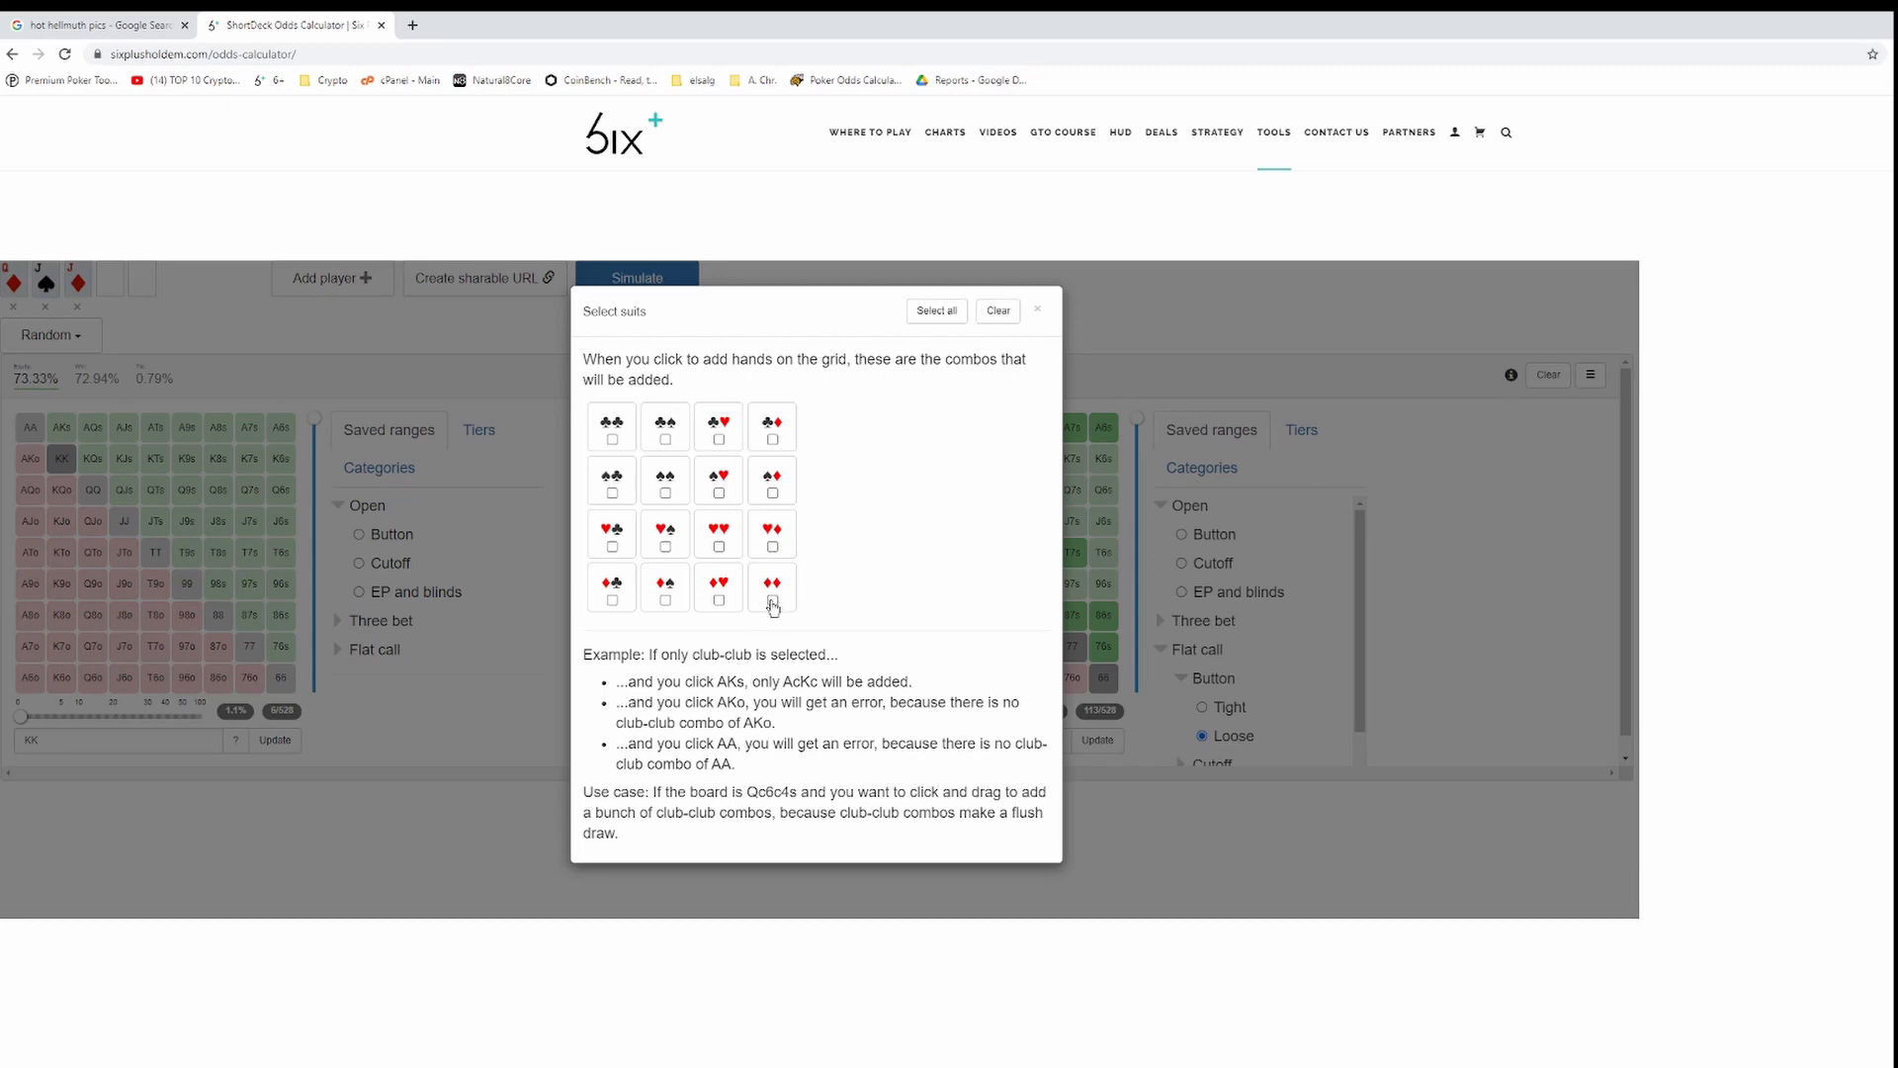
{"action": "left_click", "coordinate": [1037, 310]}
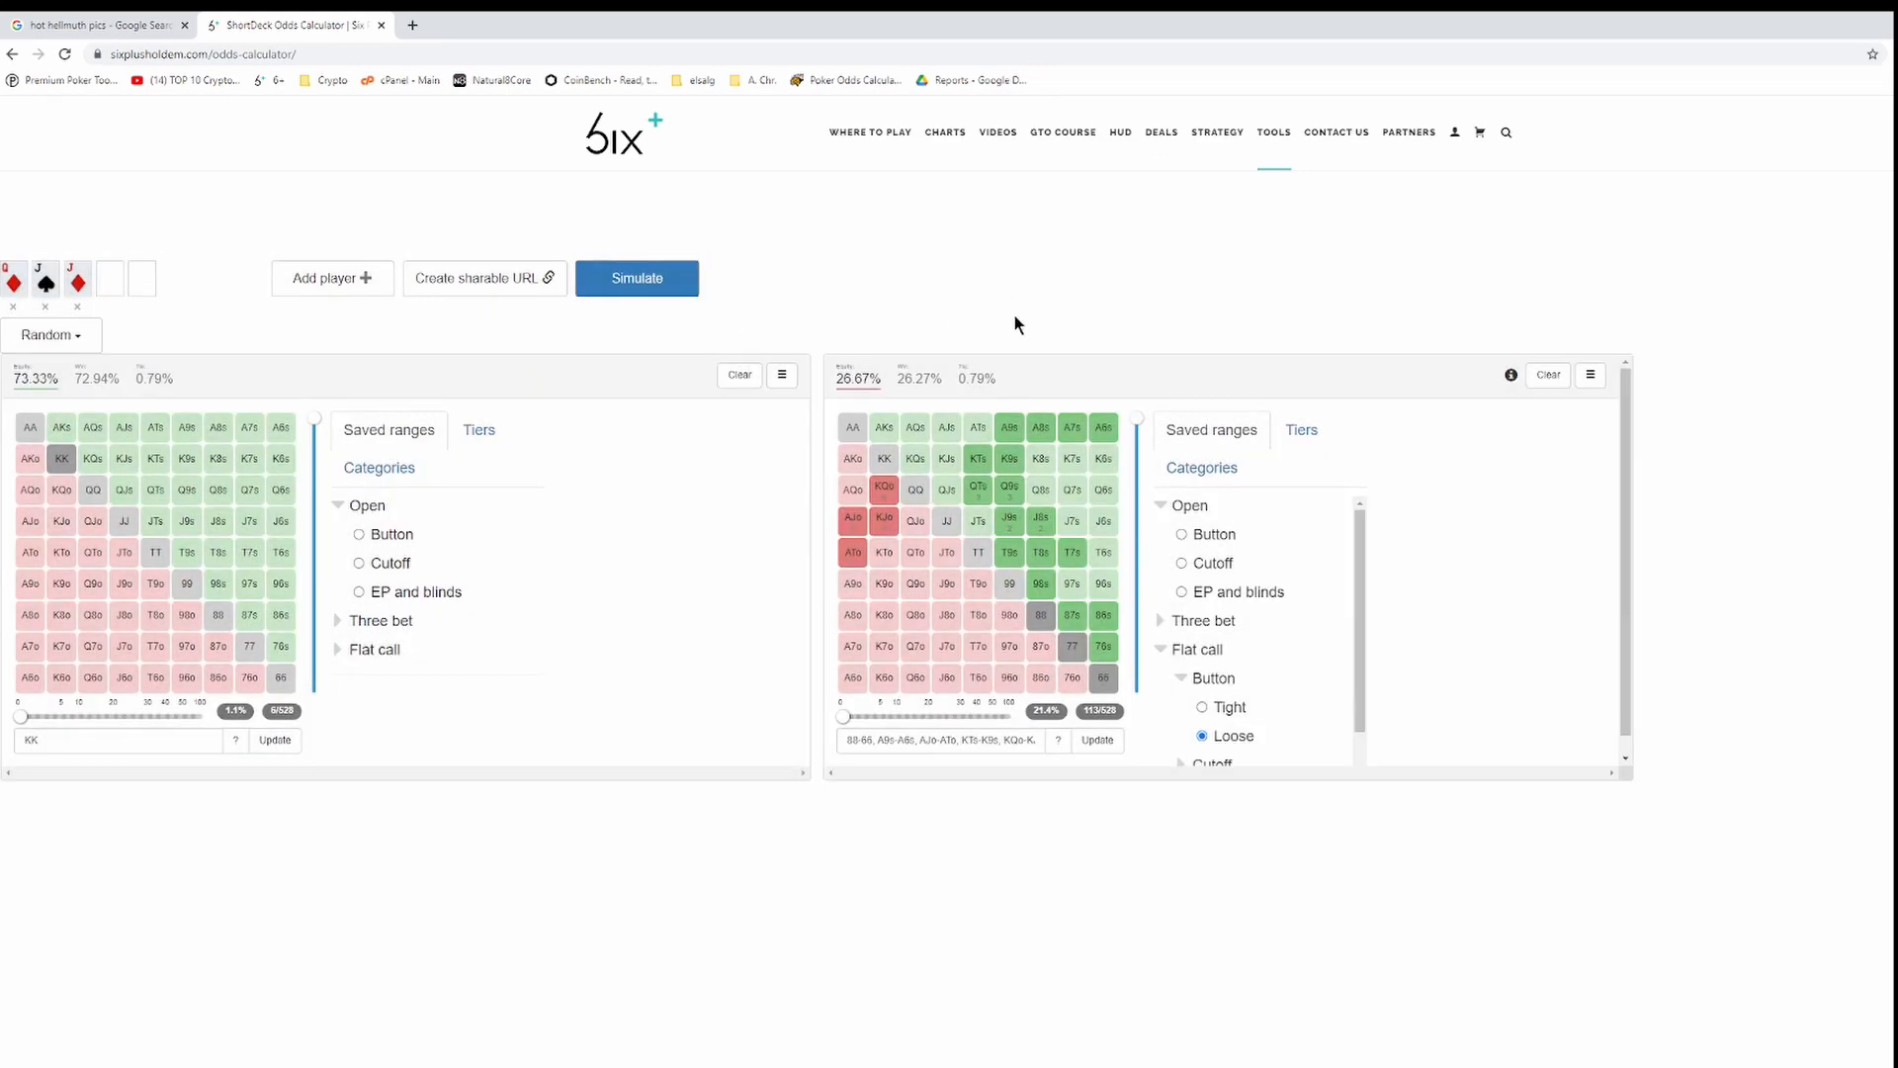
Limit A9s, A8s, A7s, A6s, K9s and KTs in the second player's range to their all-diamond combos.
{"action": "left_click", "coordinate": [1112, 430]}
{"action": "left_click", "coordinate": [1069, 427]}
{"action": "left_click", "coordinate": [1041, 427]}
{"action": "left_click", "coordinate": [1009, 427]}
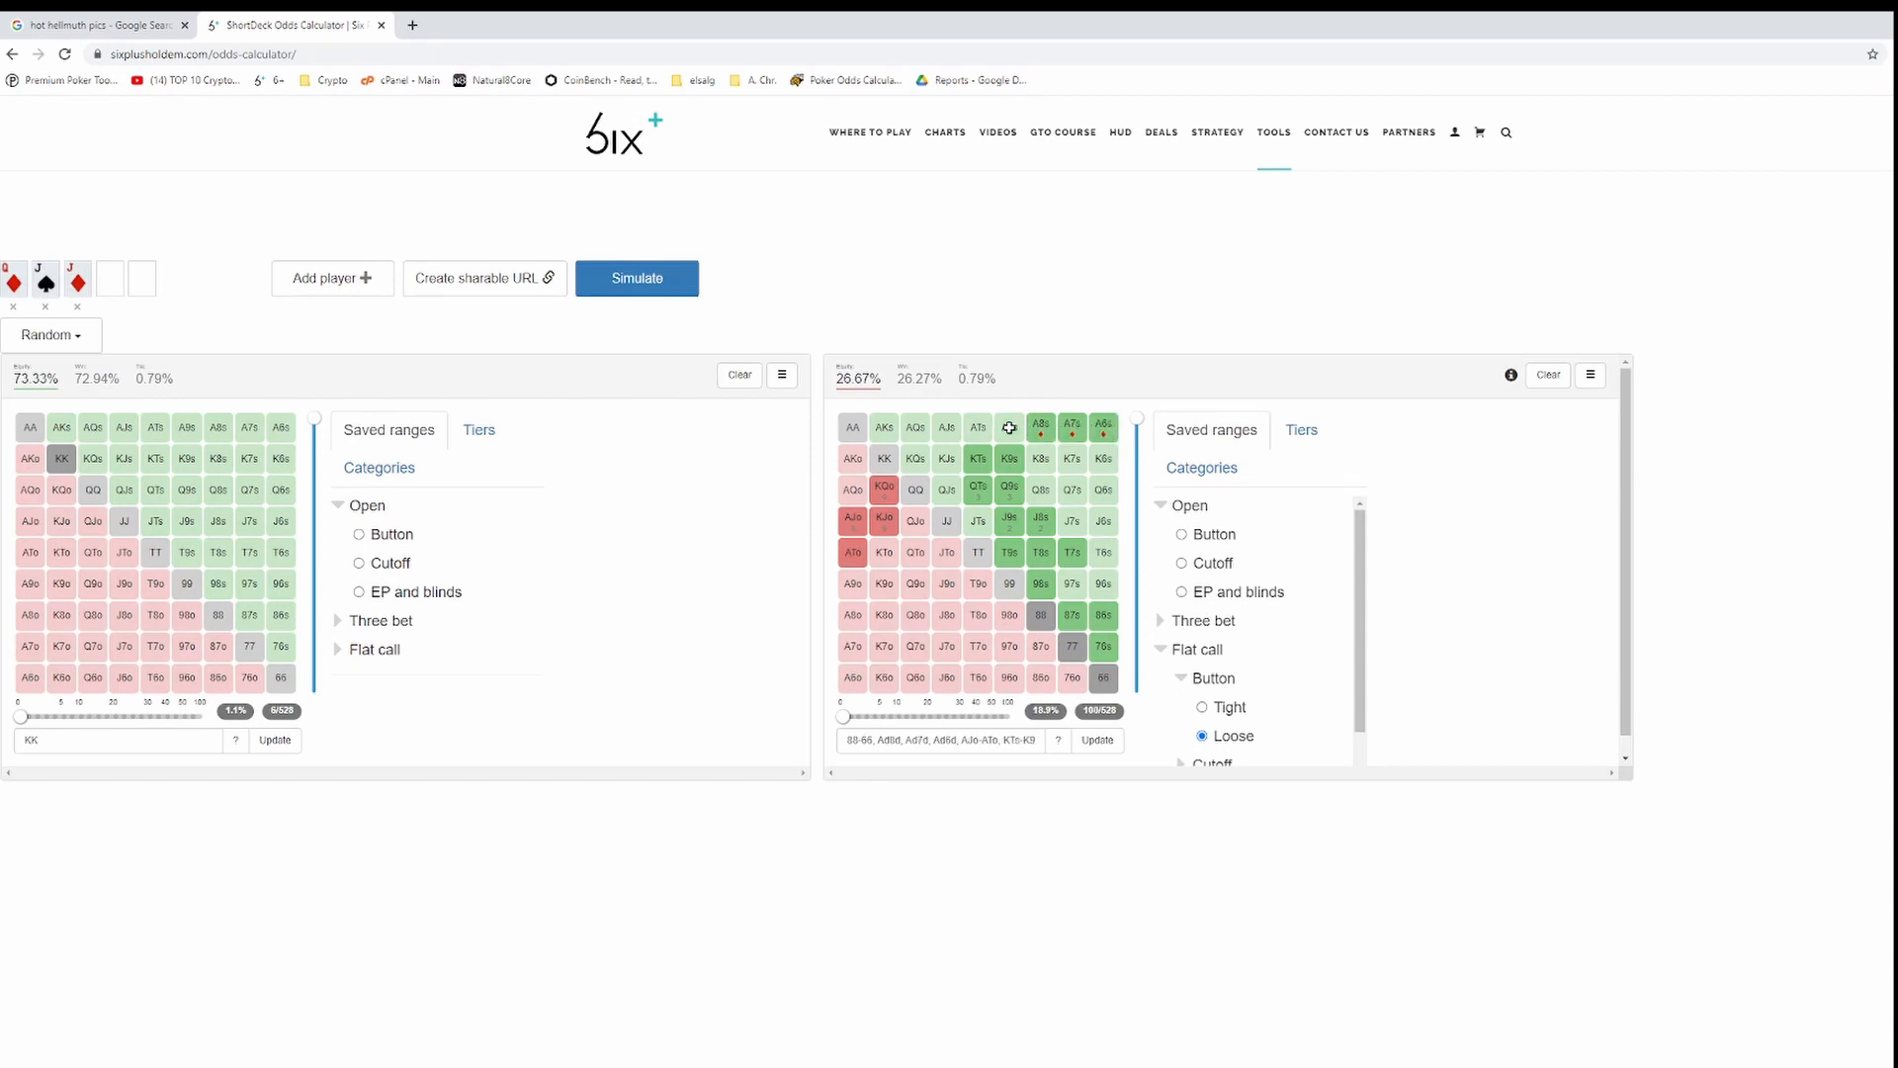
{"action": "left_click", "coordinate": [1009, 460]}
{"action": "left_click", "coordinate": [978, 459]}
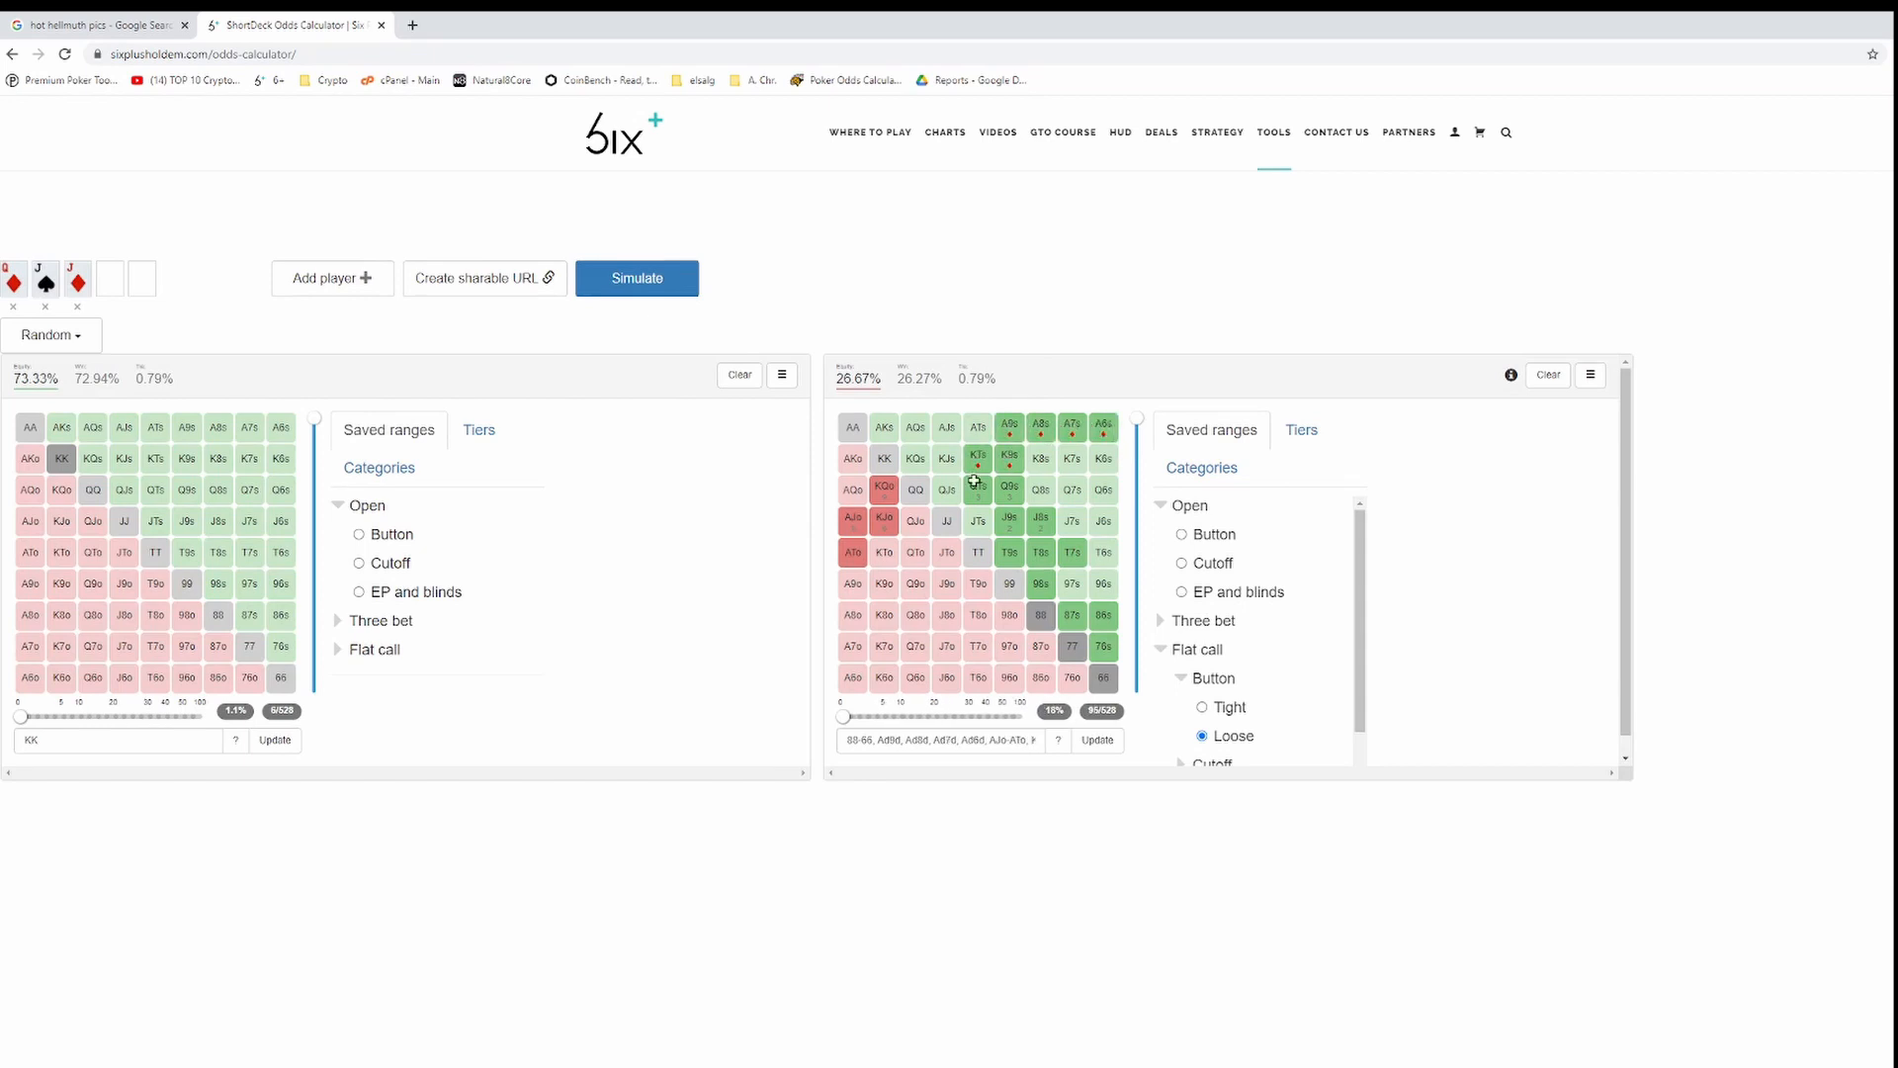
Remove QTs, Q9s and J9s from the second player's range, dismissing any suit alerts.
{"action": "left_click", "coordinate": [973, 493]}
{"action": "left_click", "coordinate": [972, 495]}
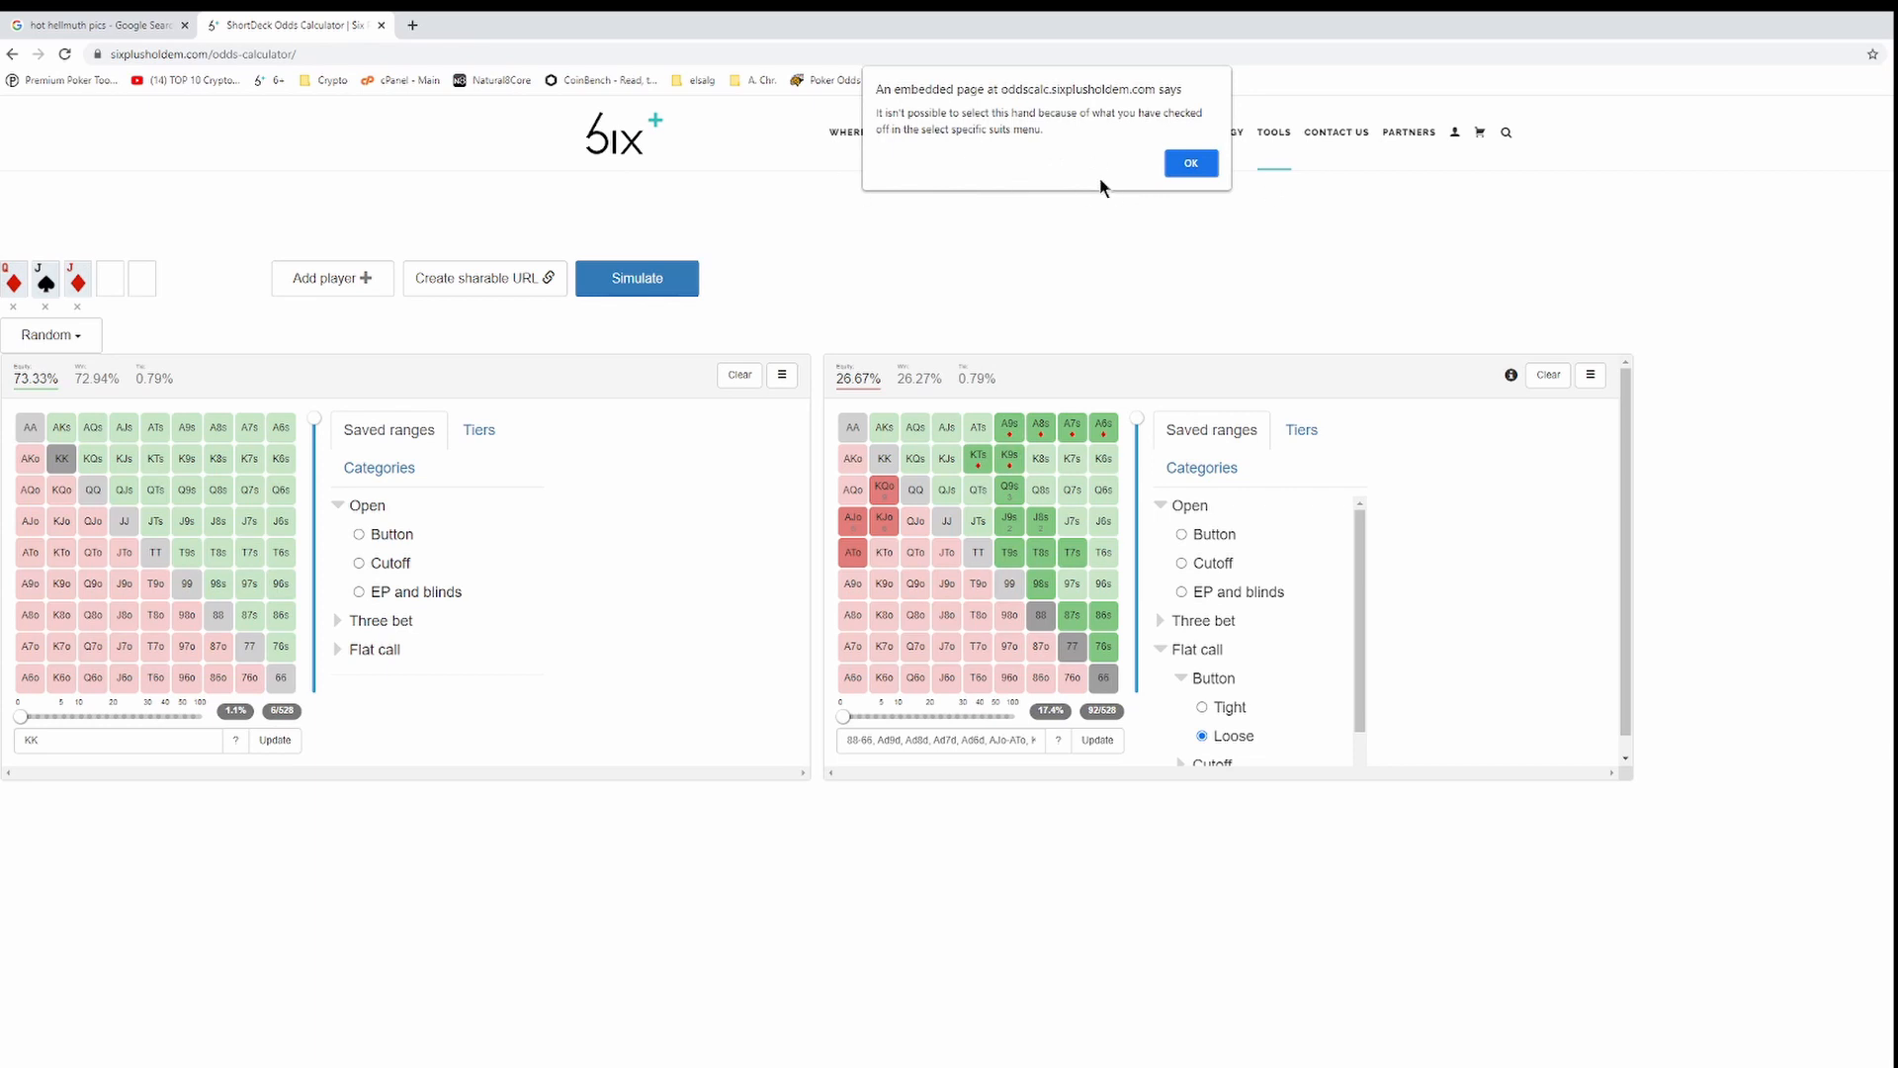
{"action": "left_click", "coordinate": [1192, 164]}
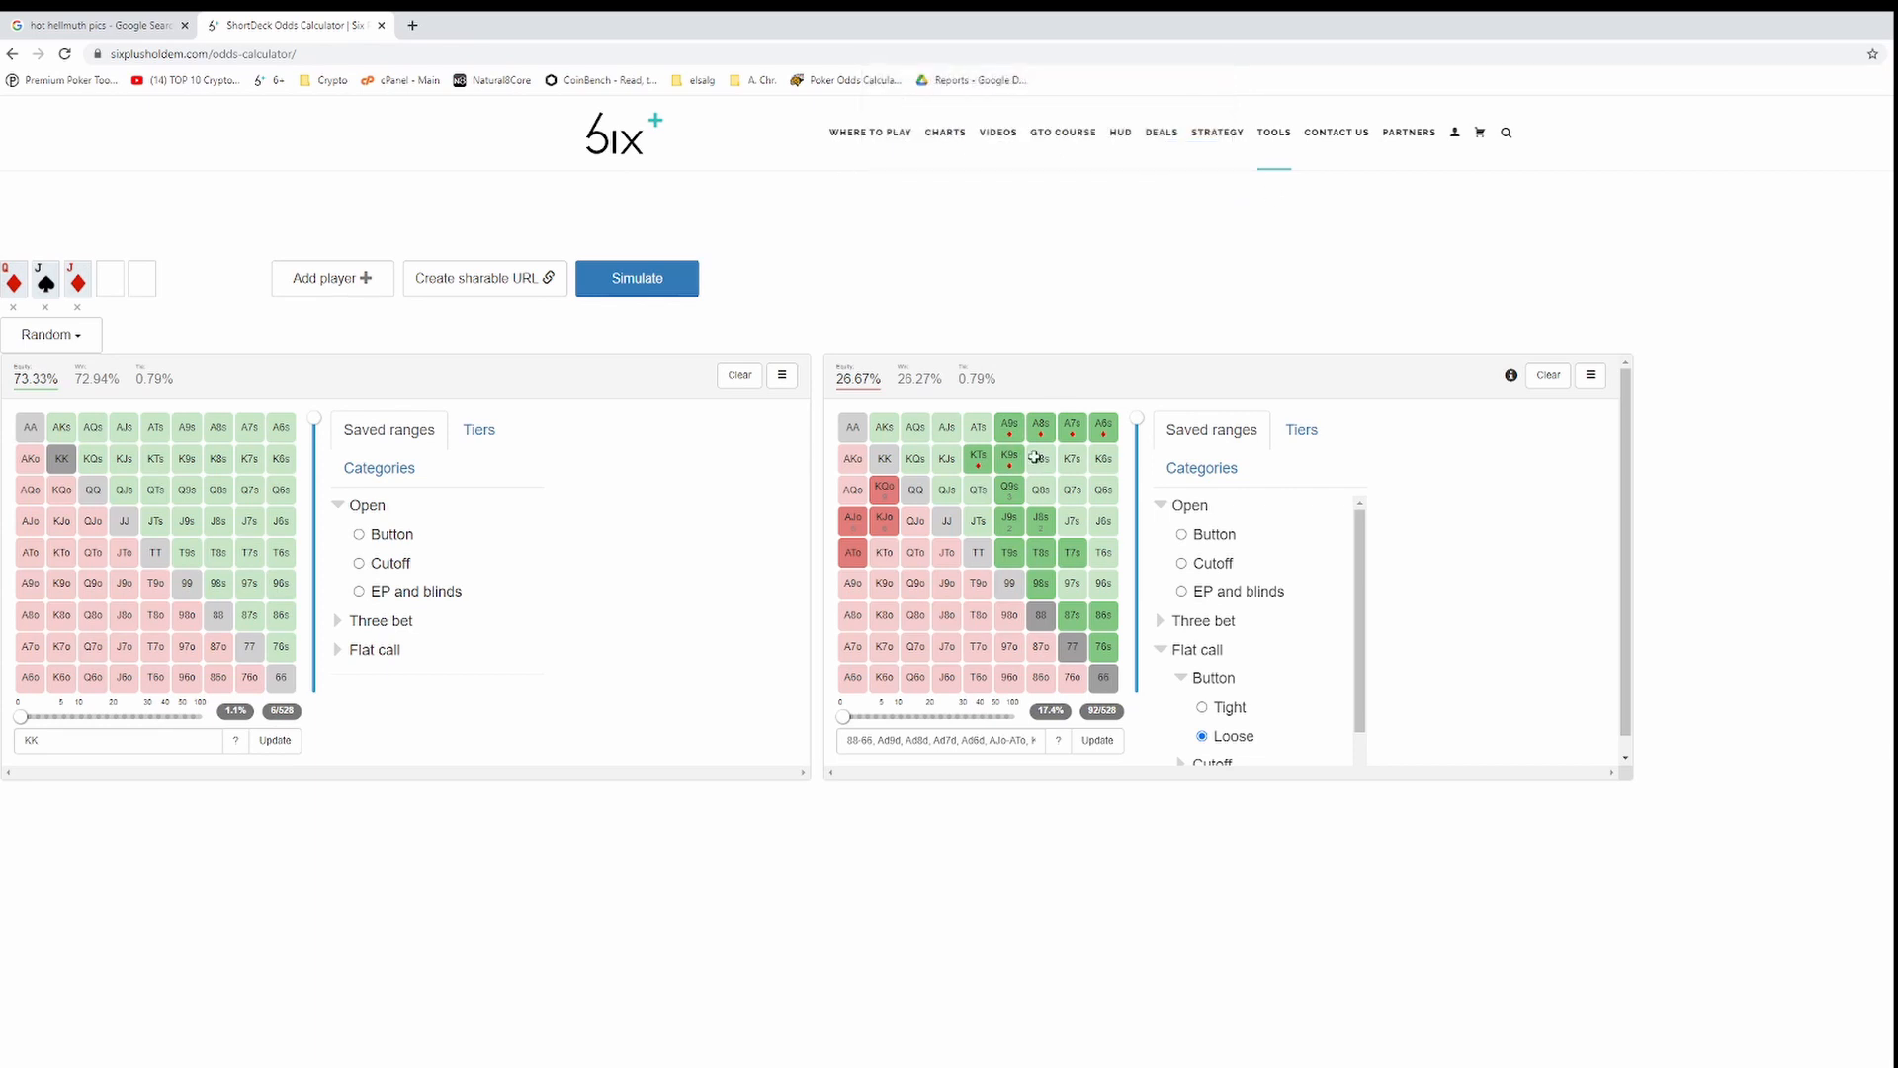
{"action": "left_click", "coordinate": [1035, 497]}
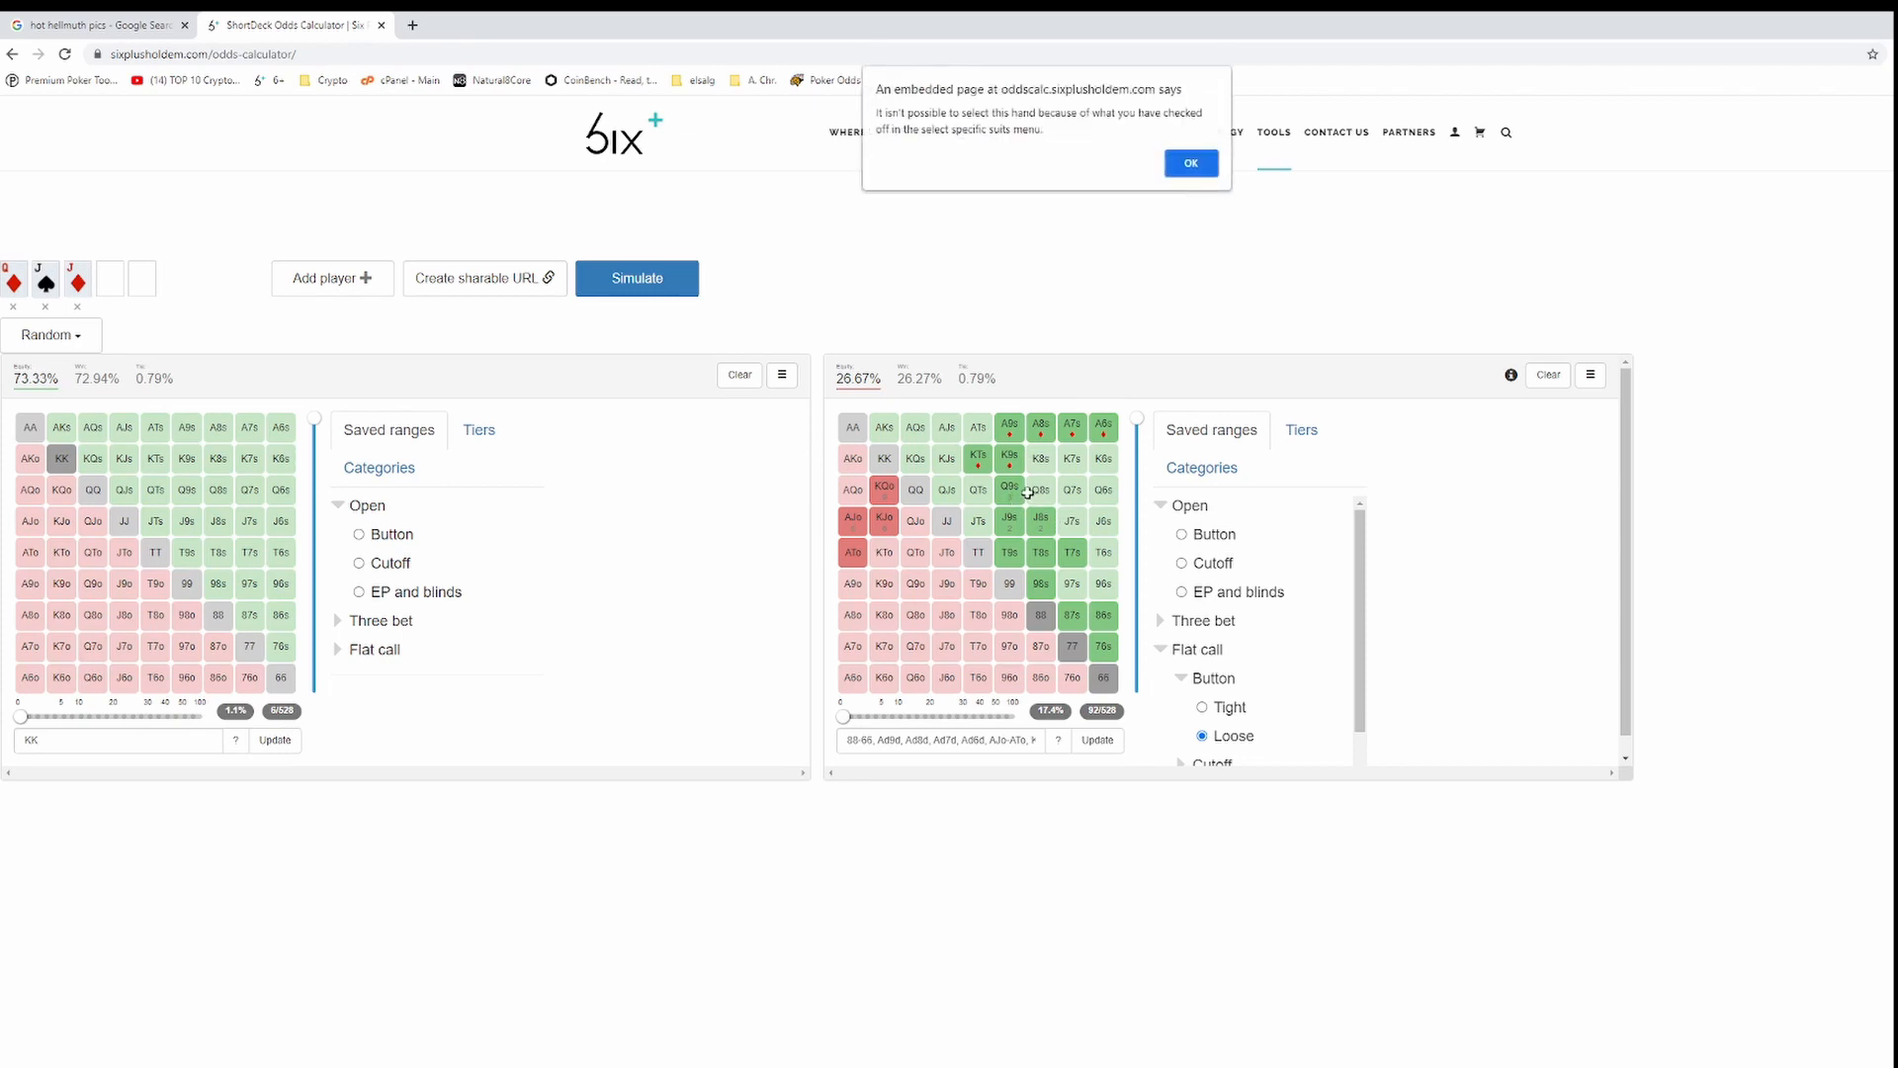
{"action": "left_click", "coordinate": [1192, 166]}
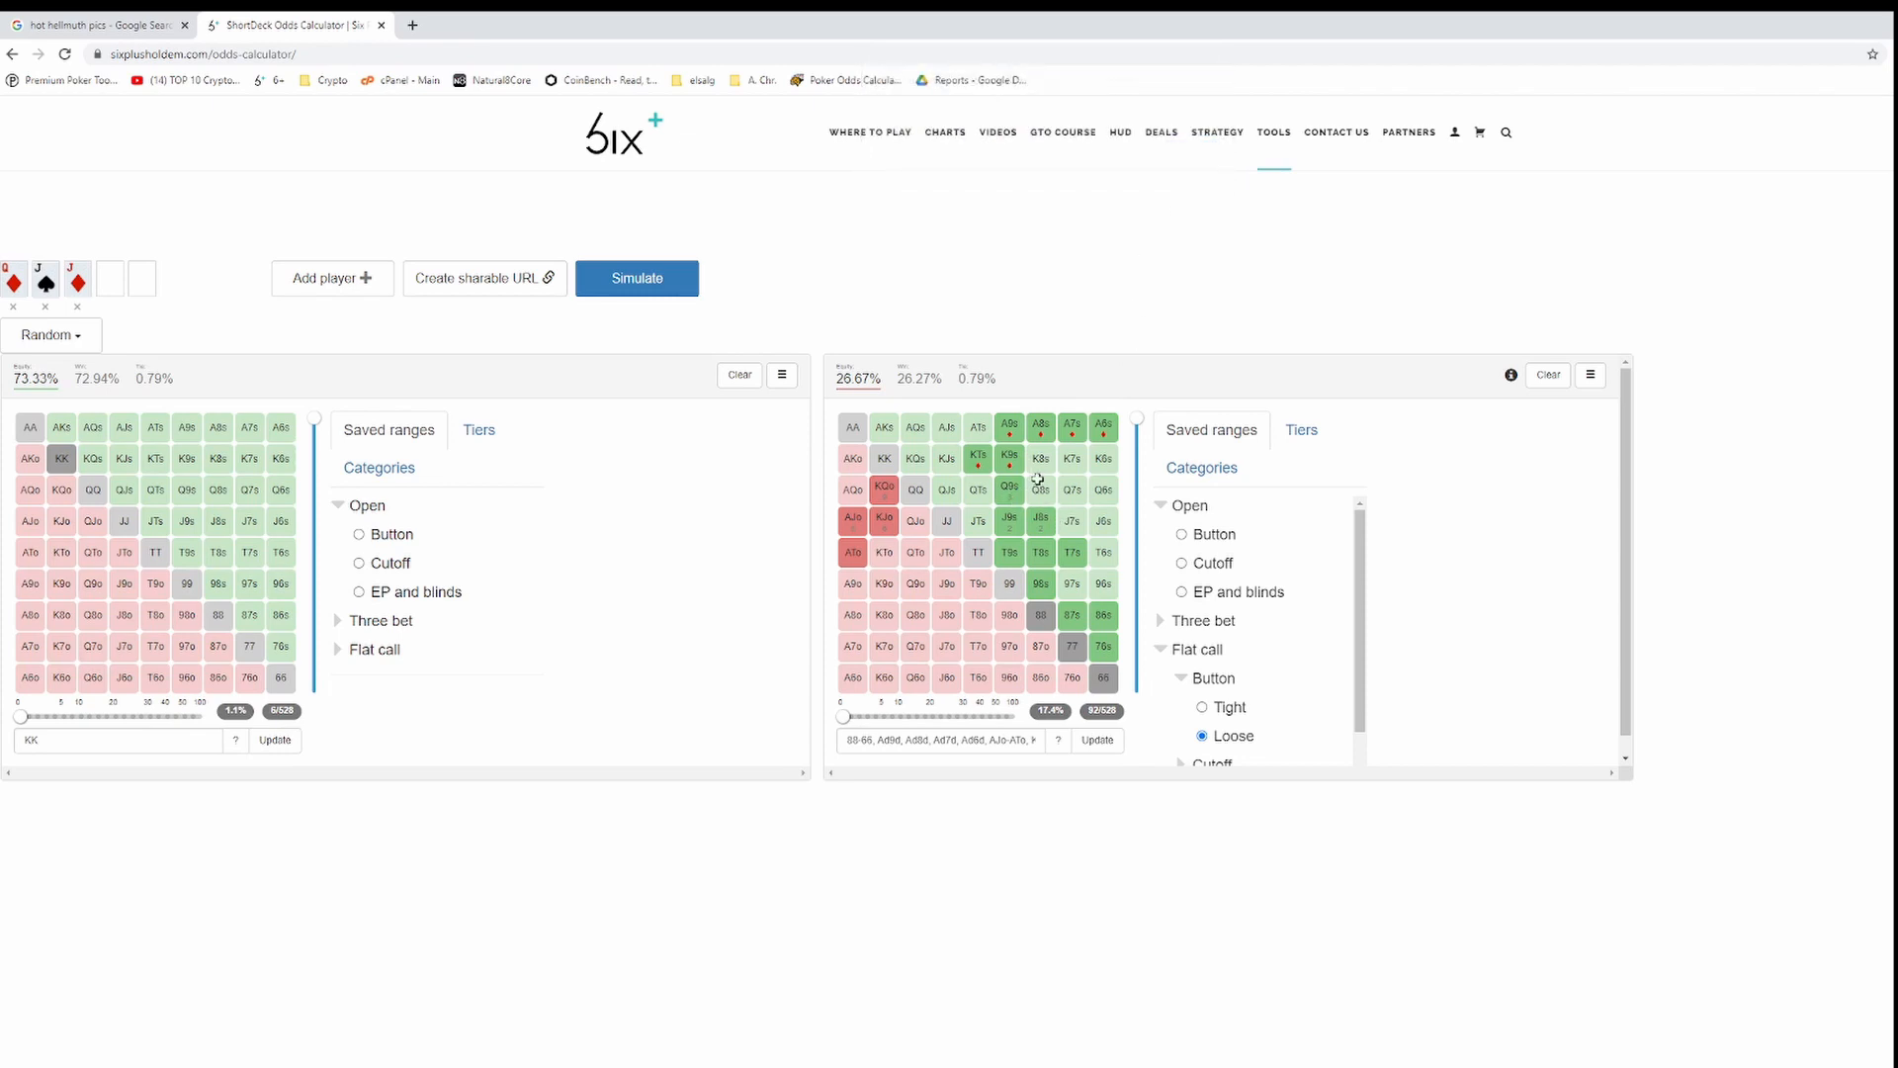
{"action": "left_click", "coordinate": [1009, 518]}
{"action": "left_click", "coordinate": [1013, 525]}
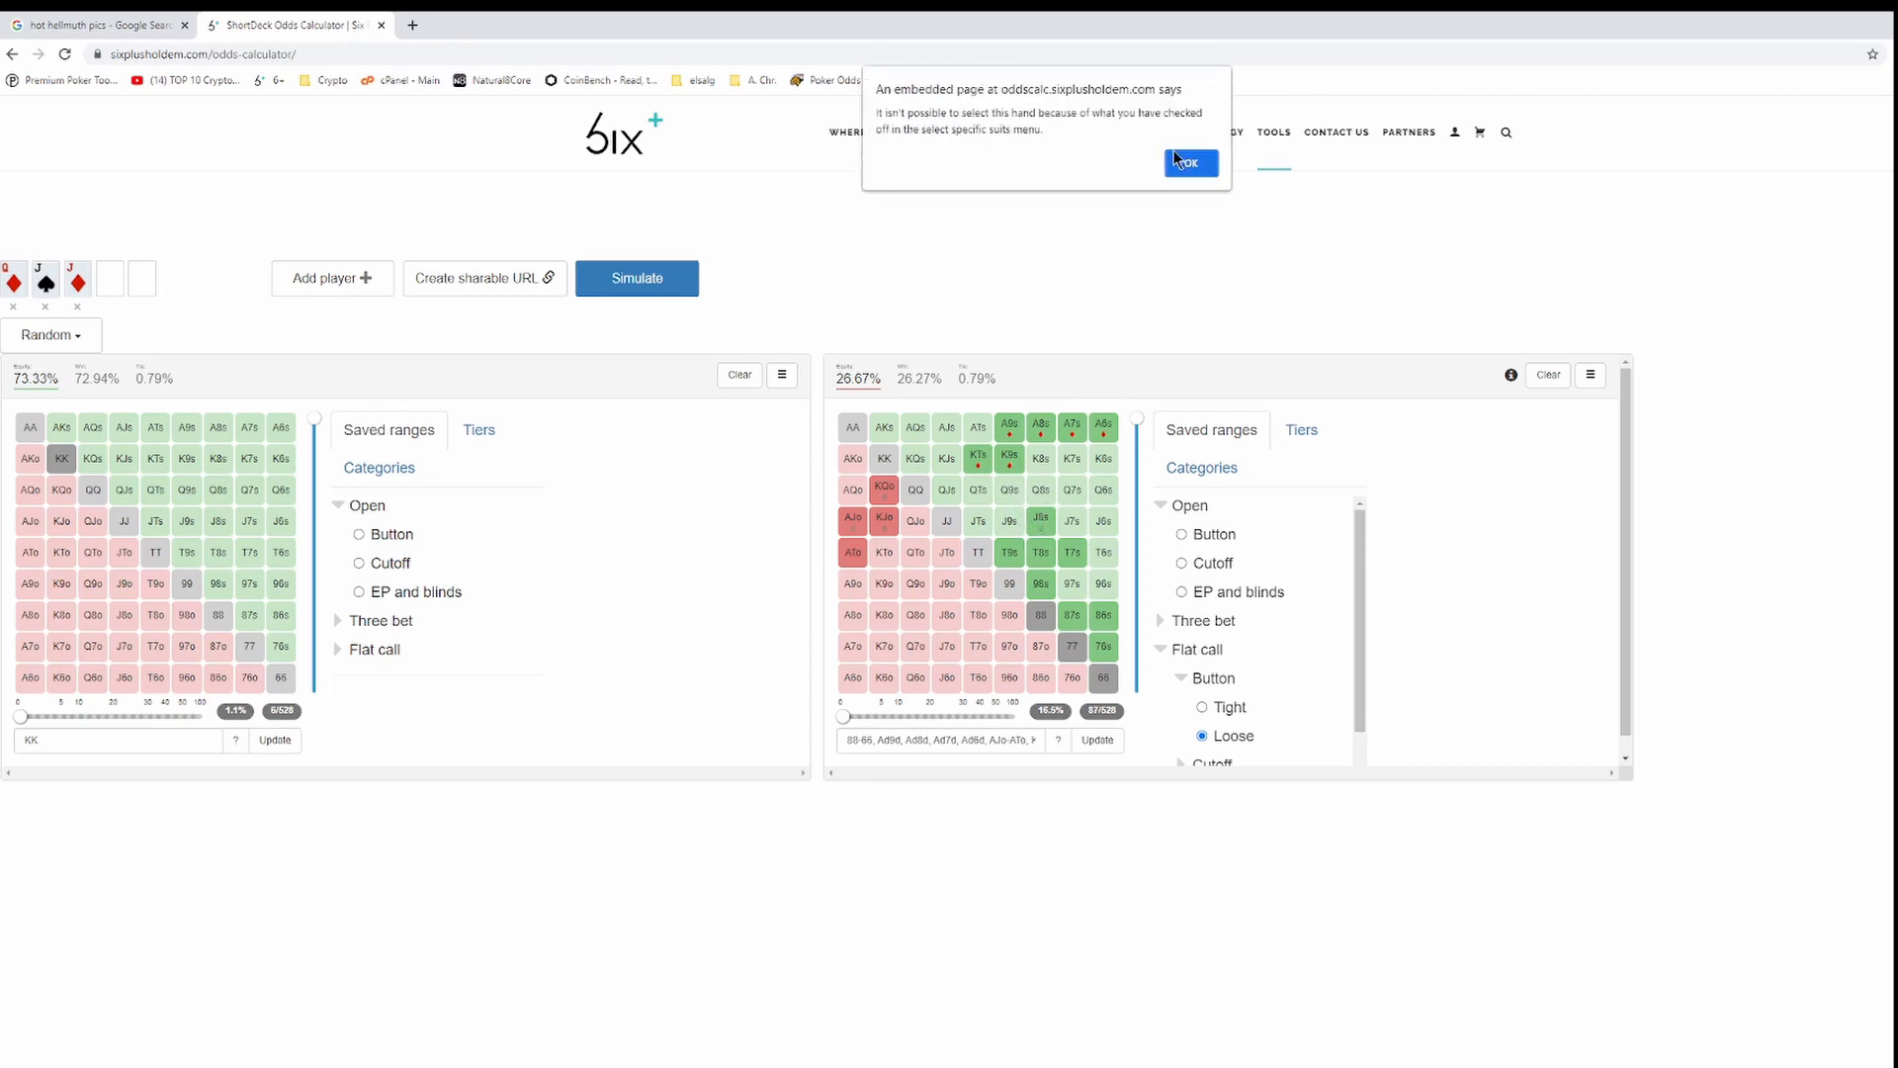
{"action": "left_click", "coordinate": [1193, 158]}
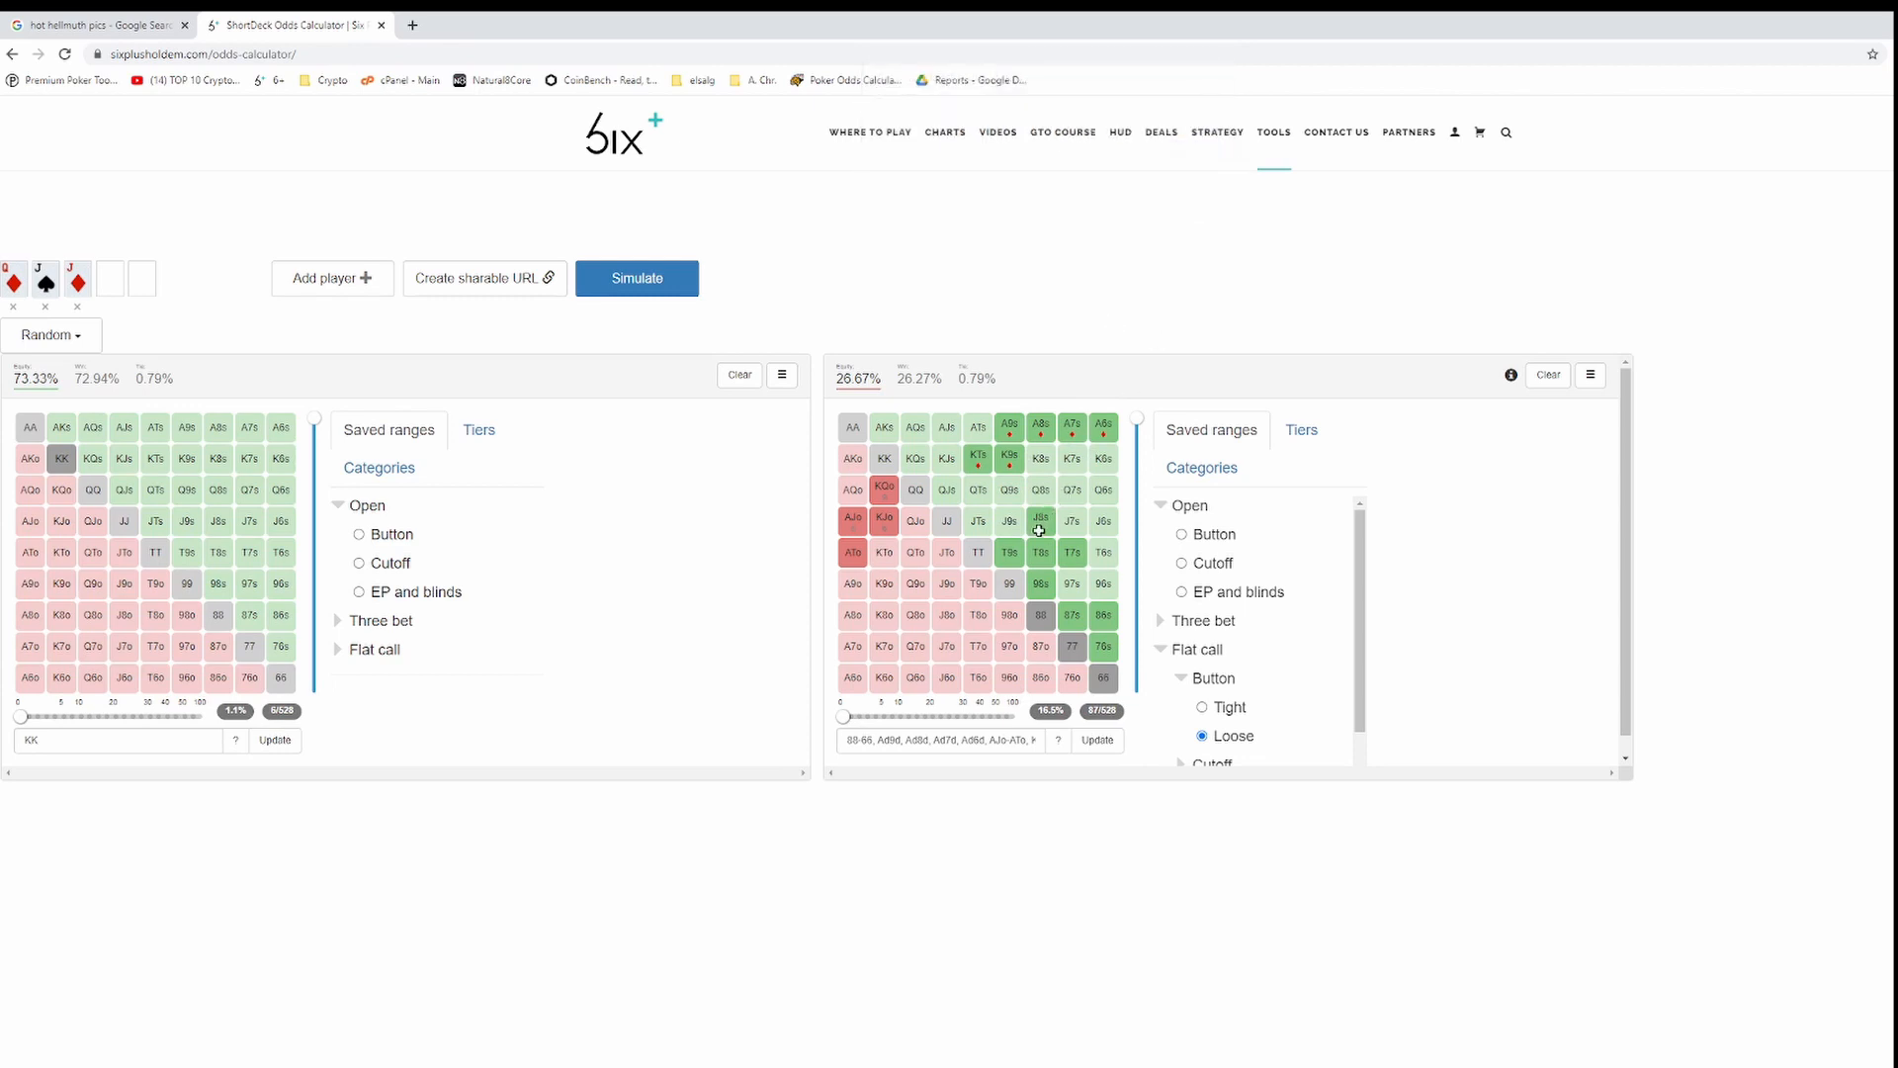
Remove J8s from the second player's range and limit T9s, T8s, T7s, 98s, 87s, 86s and 76s to diamonds.
{"action": "left_click", "coordinate": [1042, 521]}
{"action": "left_click", "coordinate": [1010, 555]}
{"action": "left_click", "coordinate": [1010, 555]}
{"action": "left_click", "coordinate": [1042, 554]}
{"action": "left_click", "coordinate": [1073, 553]}
{"action": "left_click", "coordinate": [1042, 583]}
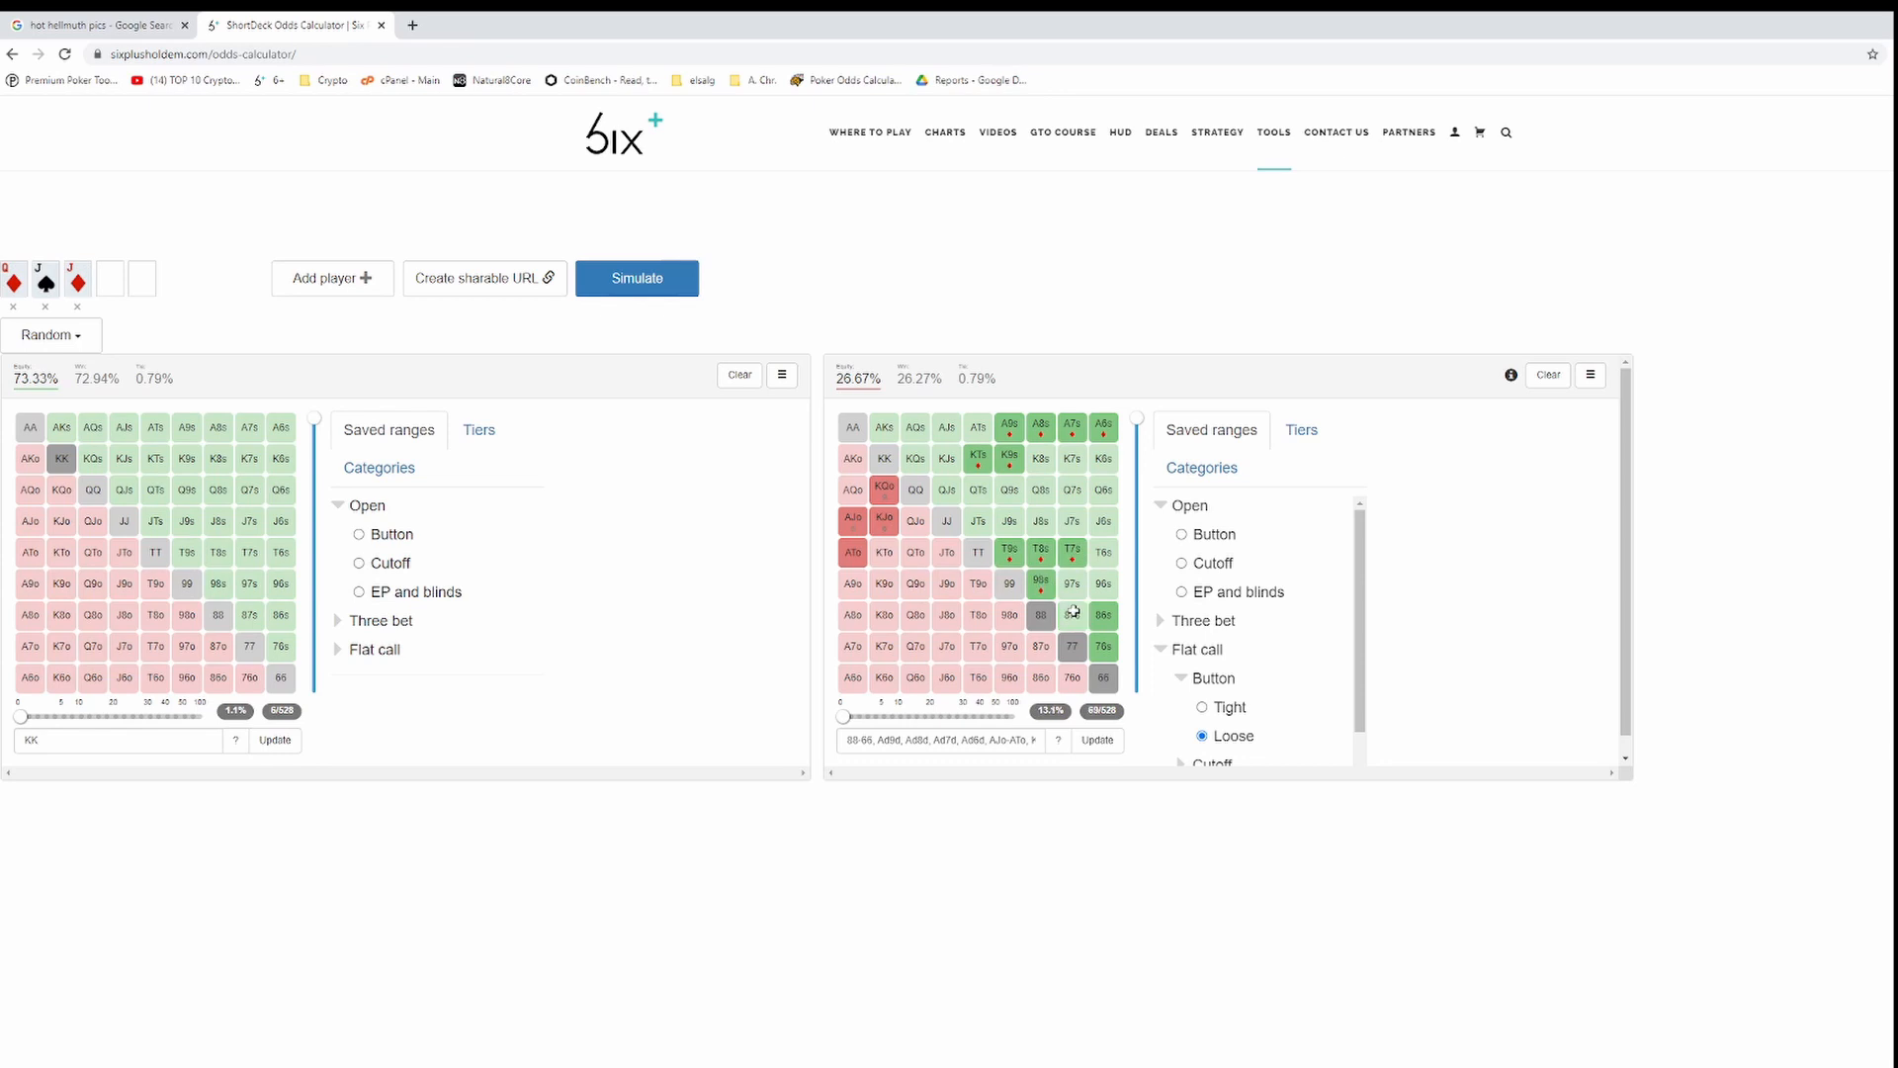
{"action": "left_click", "coordinate": [1072, 614]}
{"action": "left_click", "coordinate": [1103, 614]}
{"action": "left_click", "coordinate": [1105, 645]}
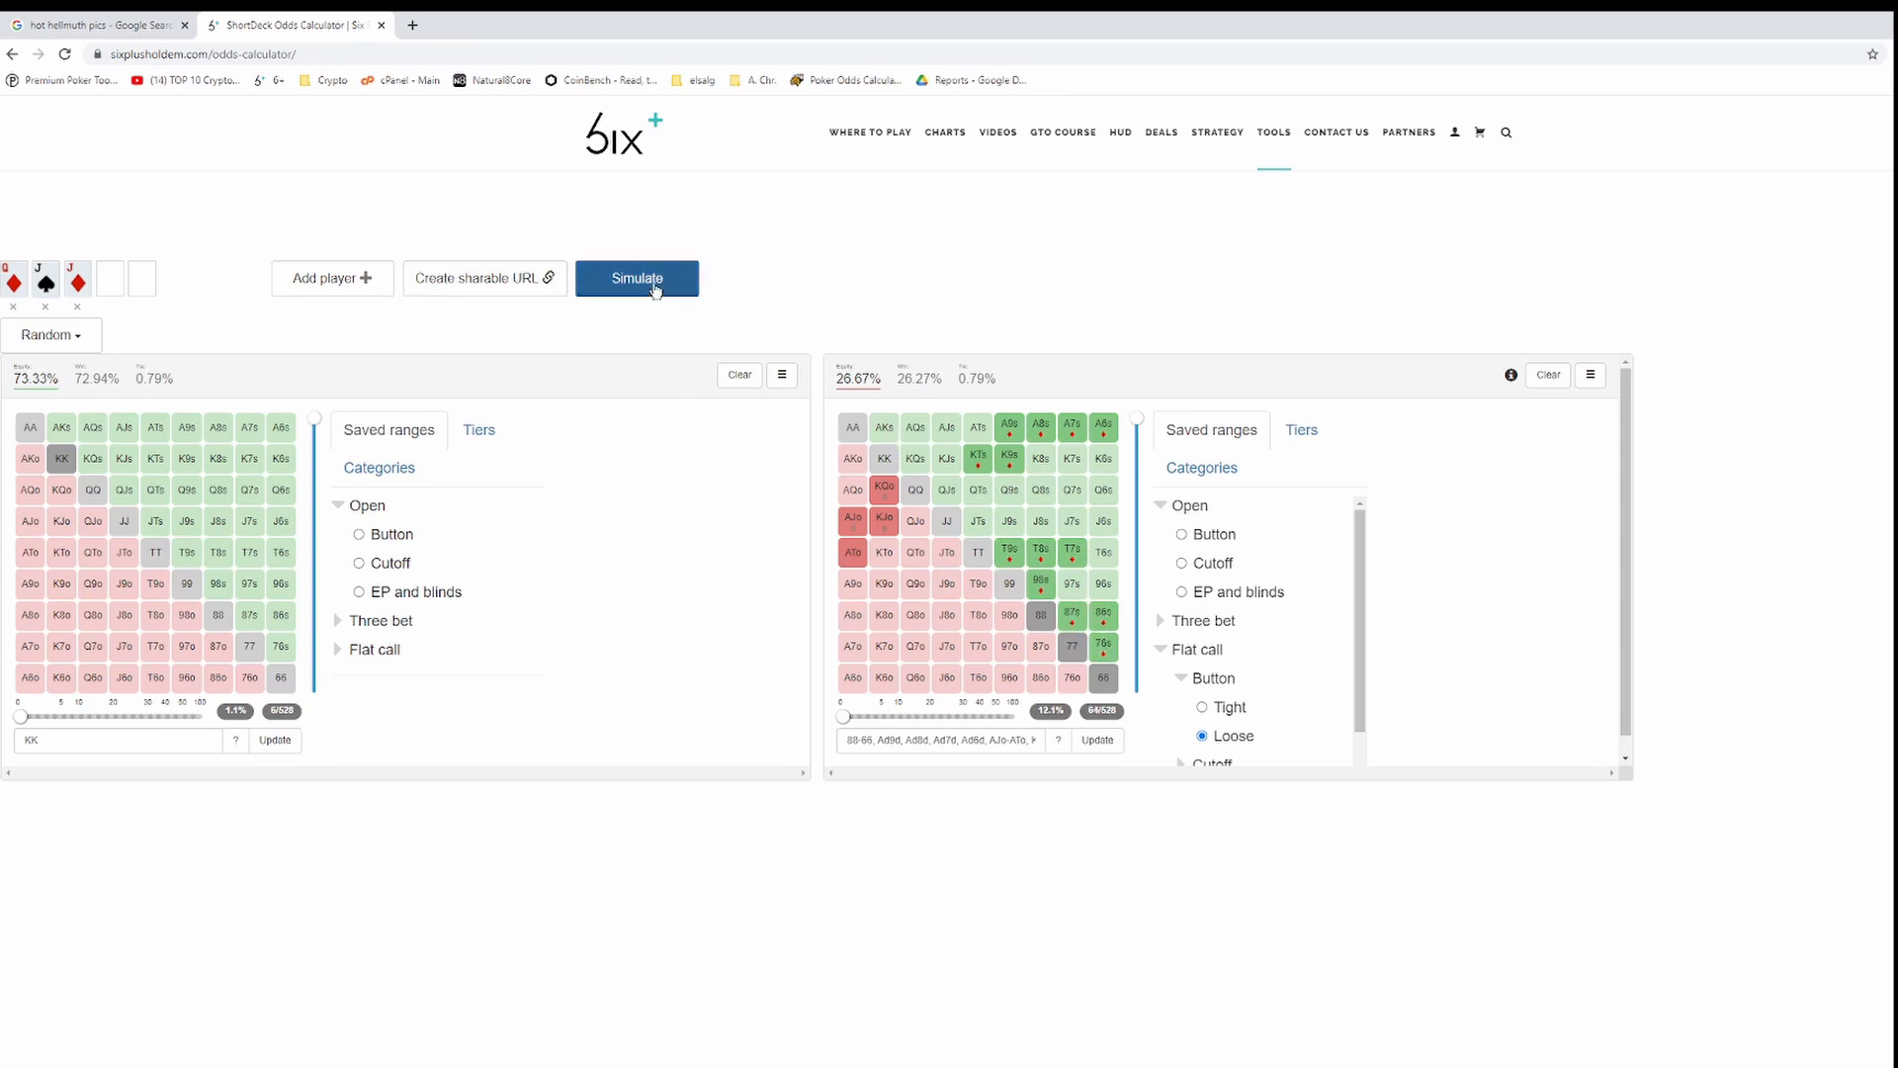
Remove KQo, KJo, AJo, ATo, 88, 77 and 66 from the second player's range.
{"action": "left_click", "coordinate": [877, 491]}
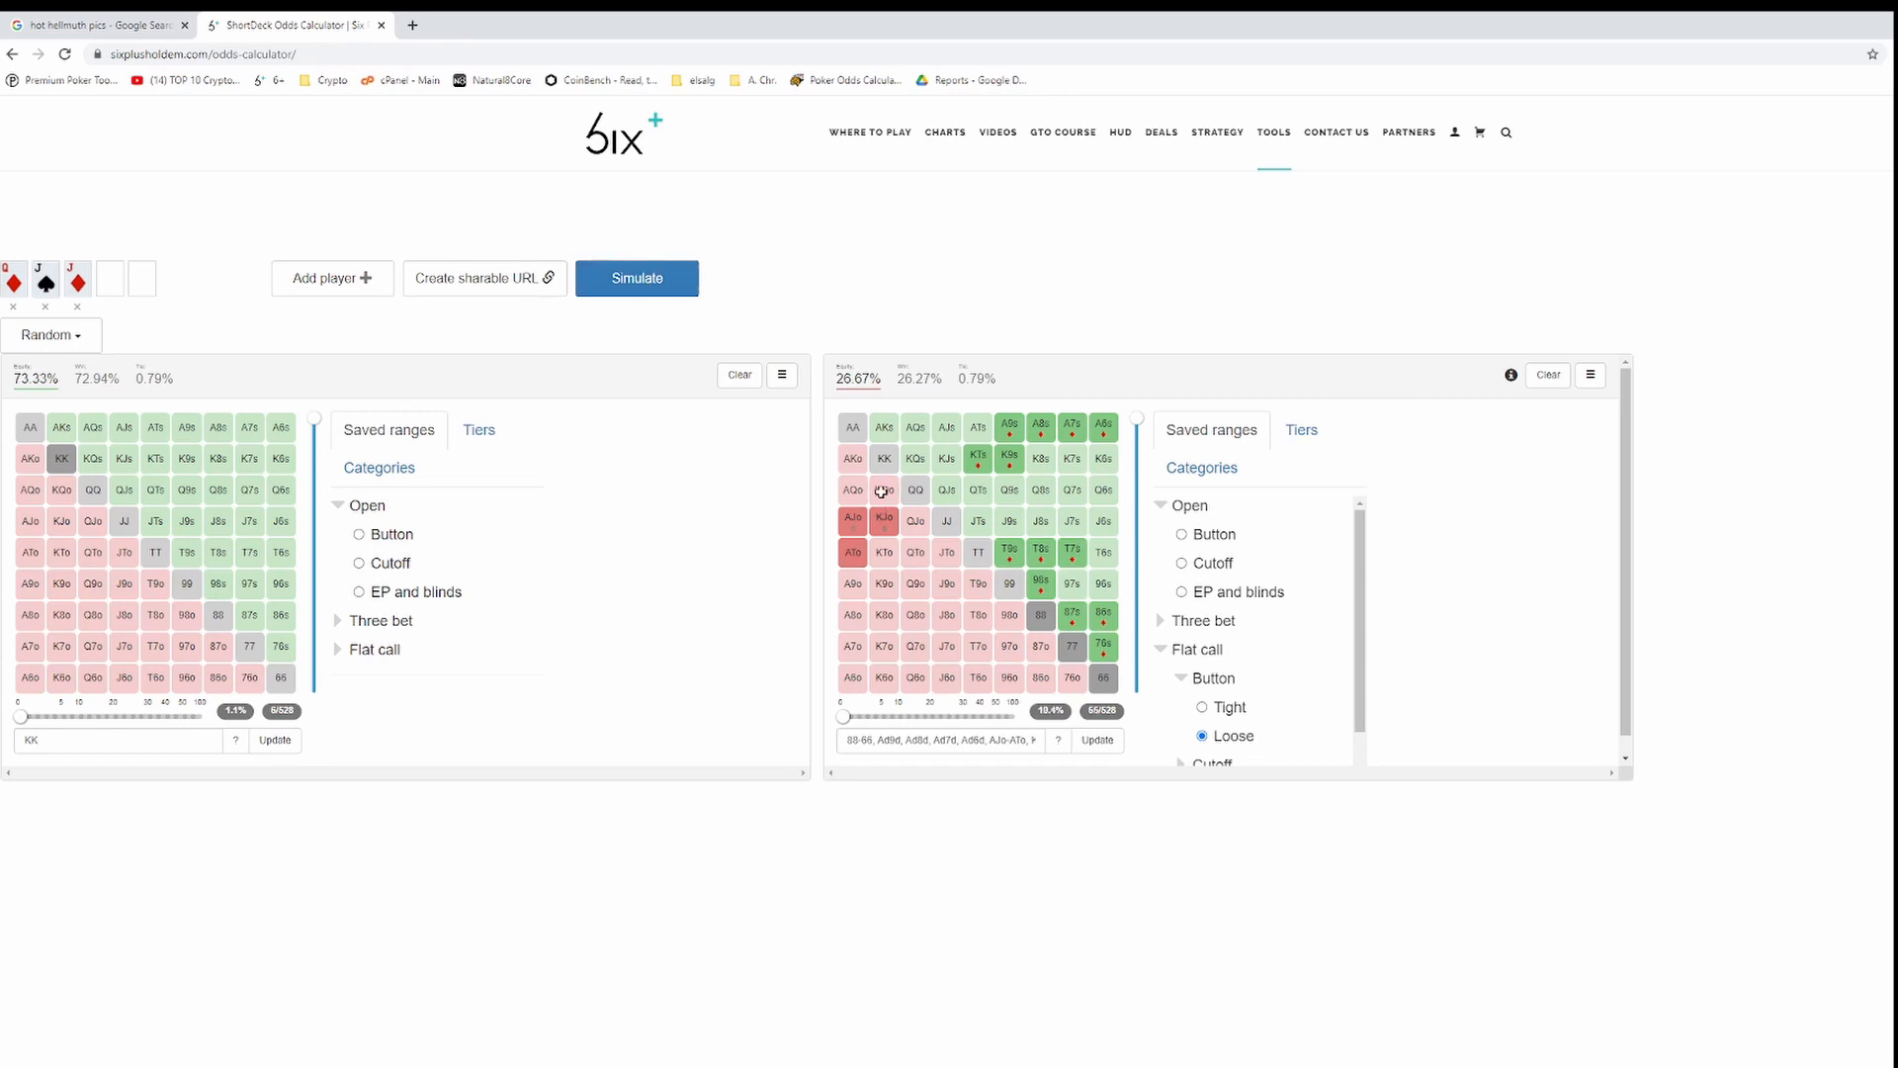
{"action": "left_click", "coordinate": [884, 521]}
{"action": "left_click", "coordinate": [852, 521]}
{"action": "left_click", "coordinate": [852, 551]}
{"action": "left_click", "coordinate": [1041, 617]}
{"action": "left_click", "coordinate": [1071, 647]}
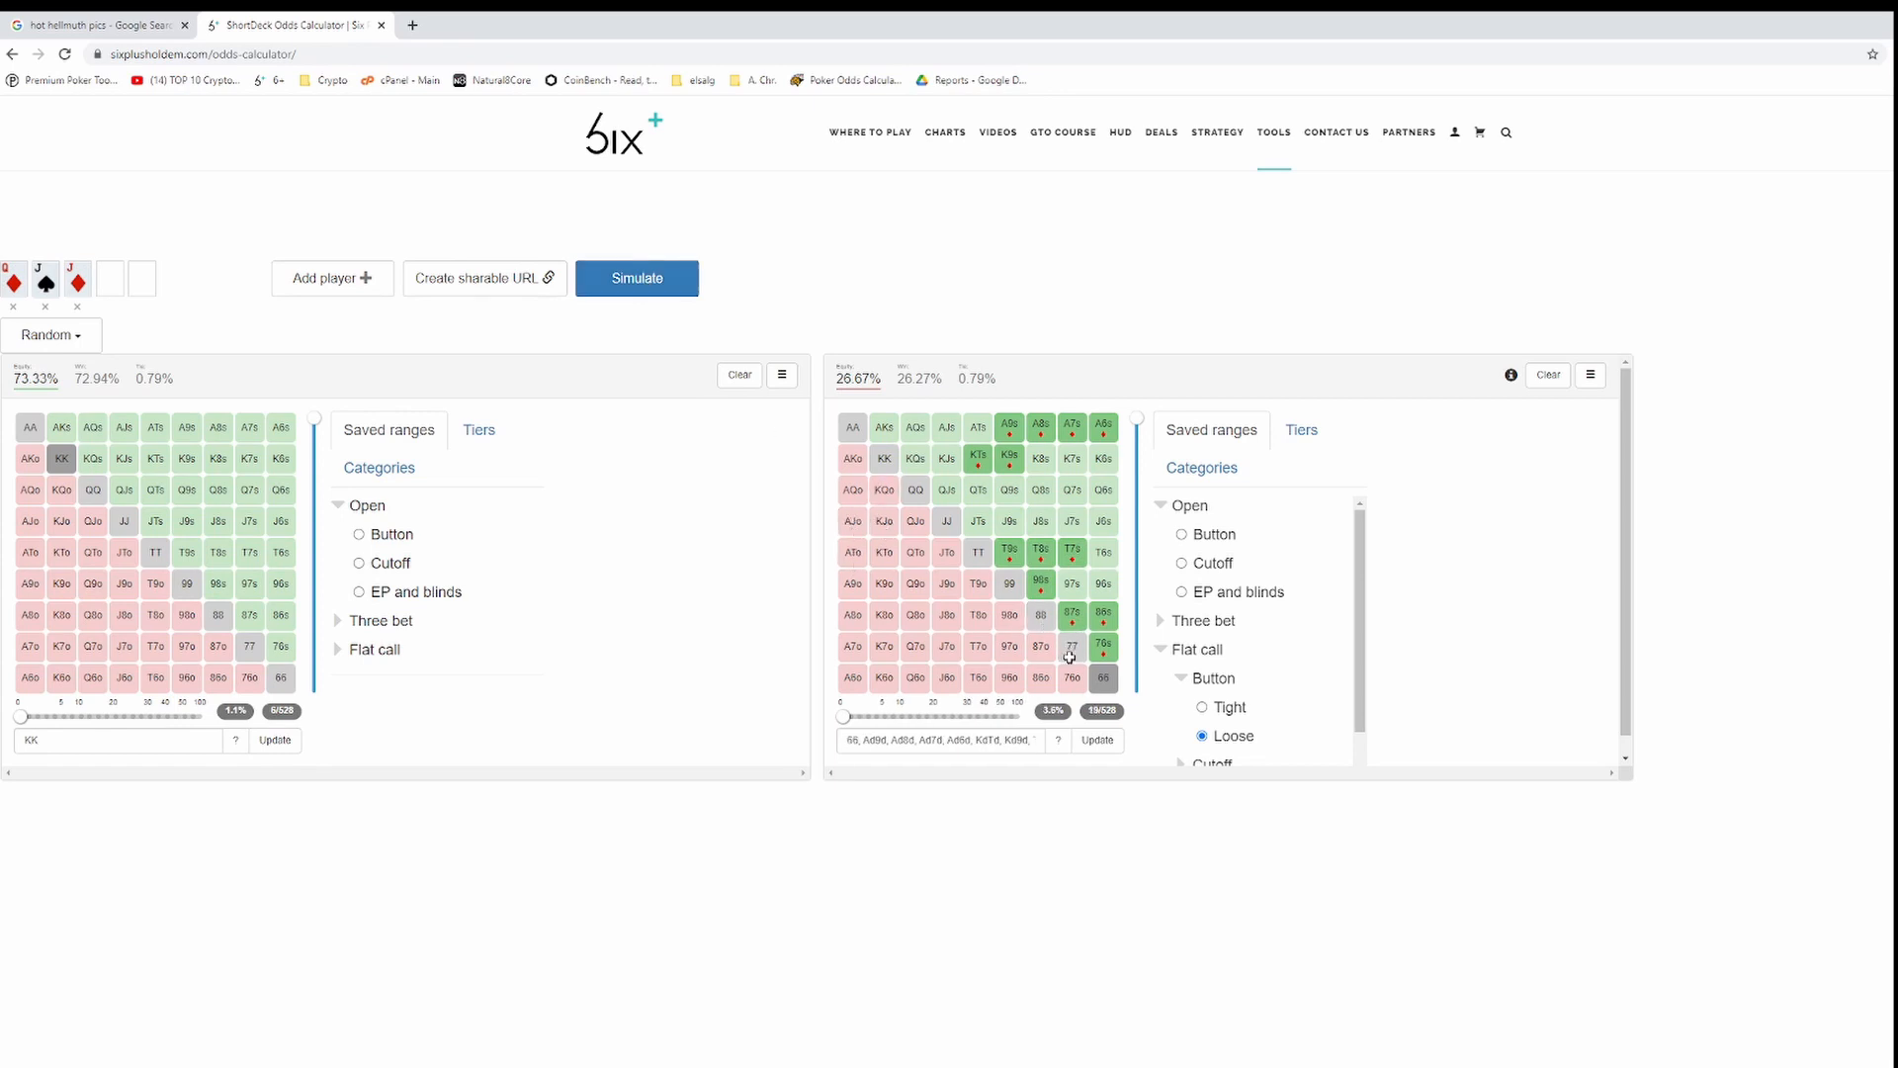
{"action": "left_click", "coordinate": [1104, 678]}
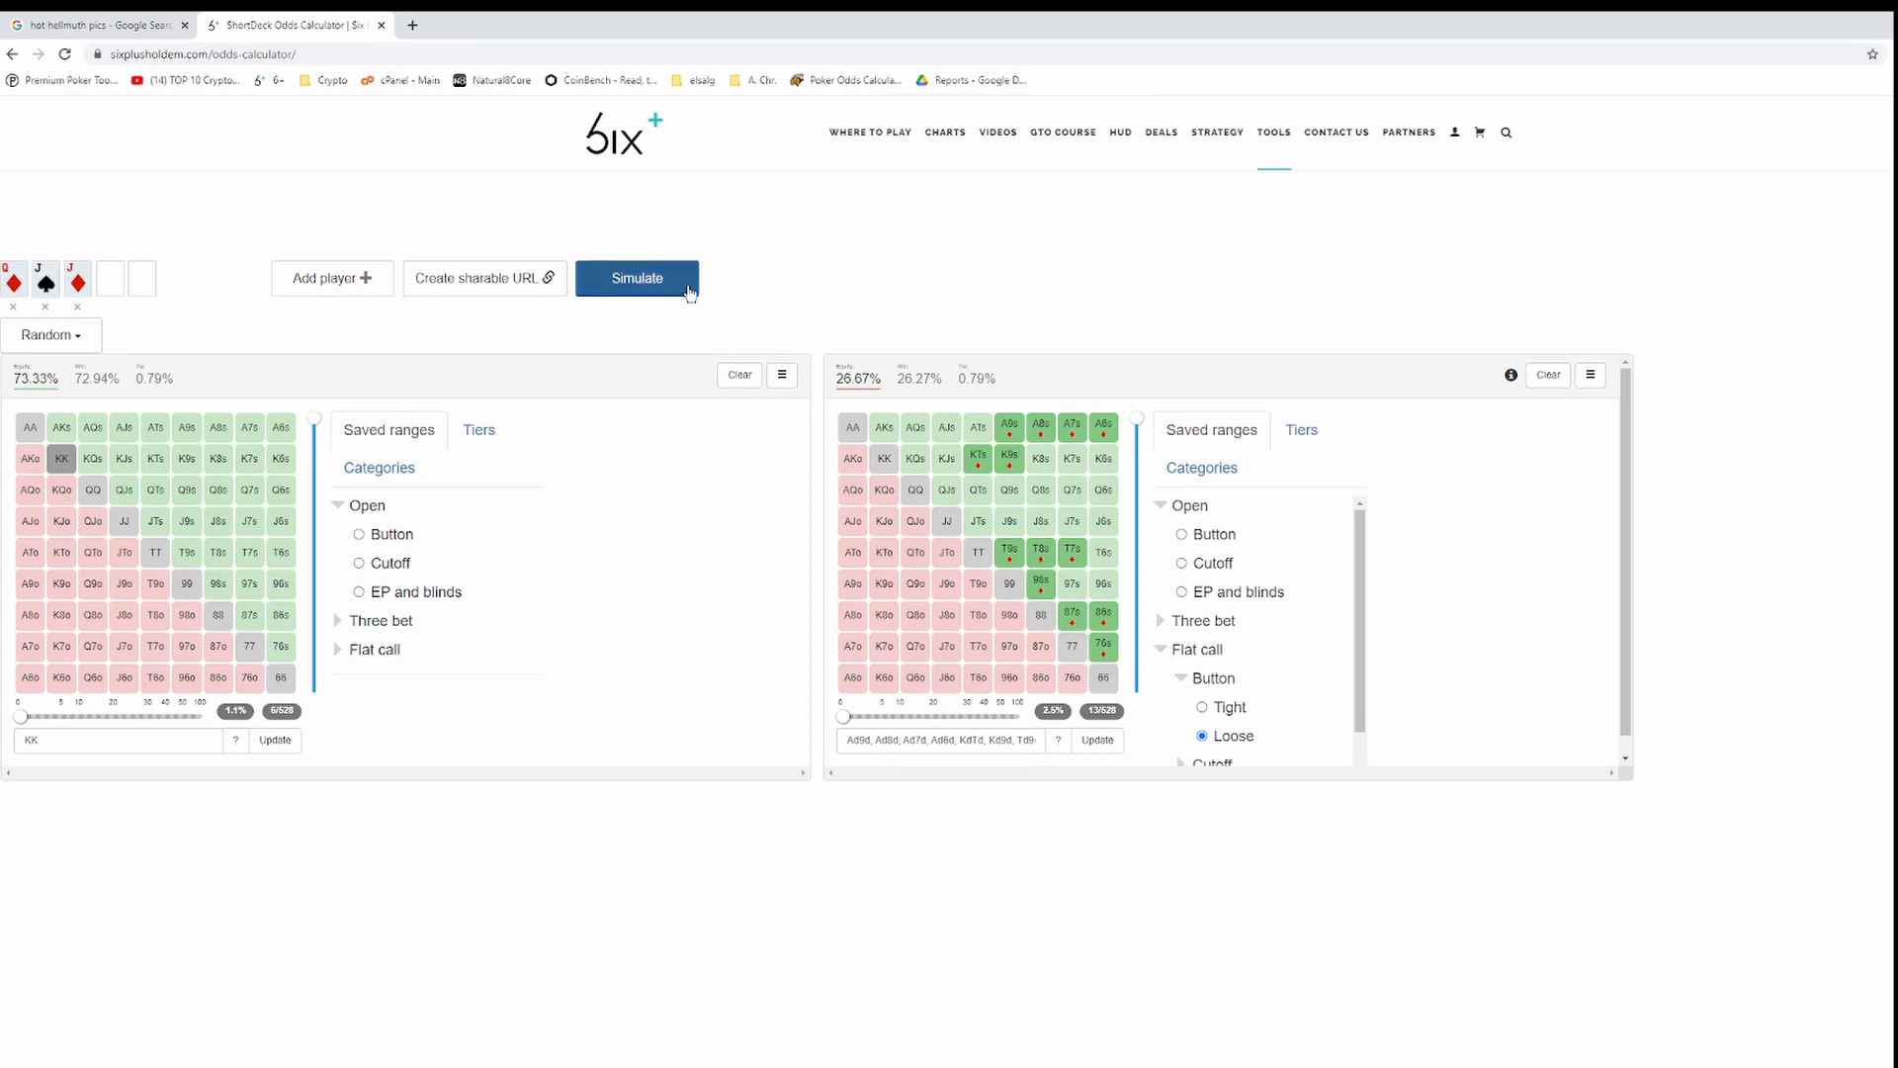
Simulate KK against the diamond flush-draw range, then enable all suit combos for hands added to the second player's range.
{"action": "left_click", "coordinate": [644, 289]}
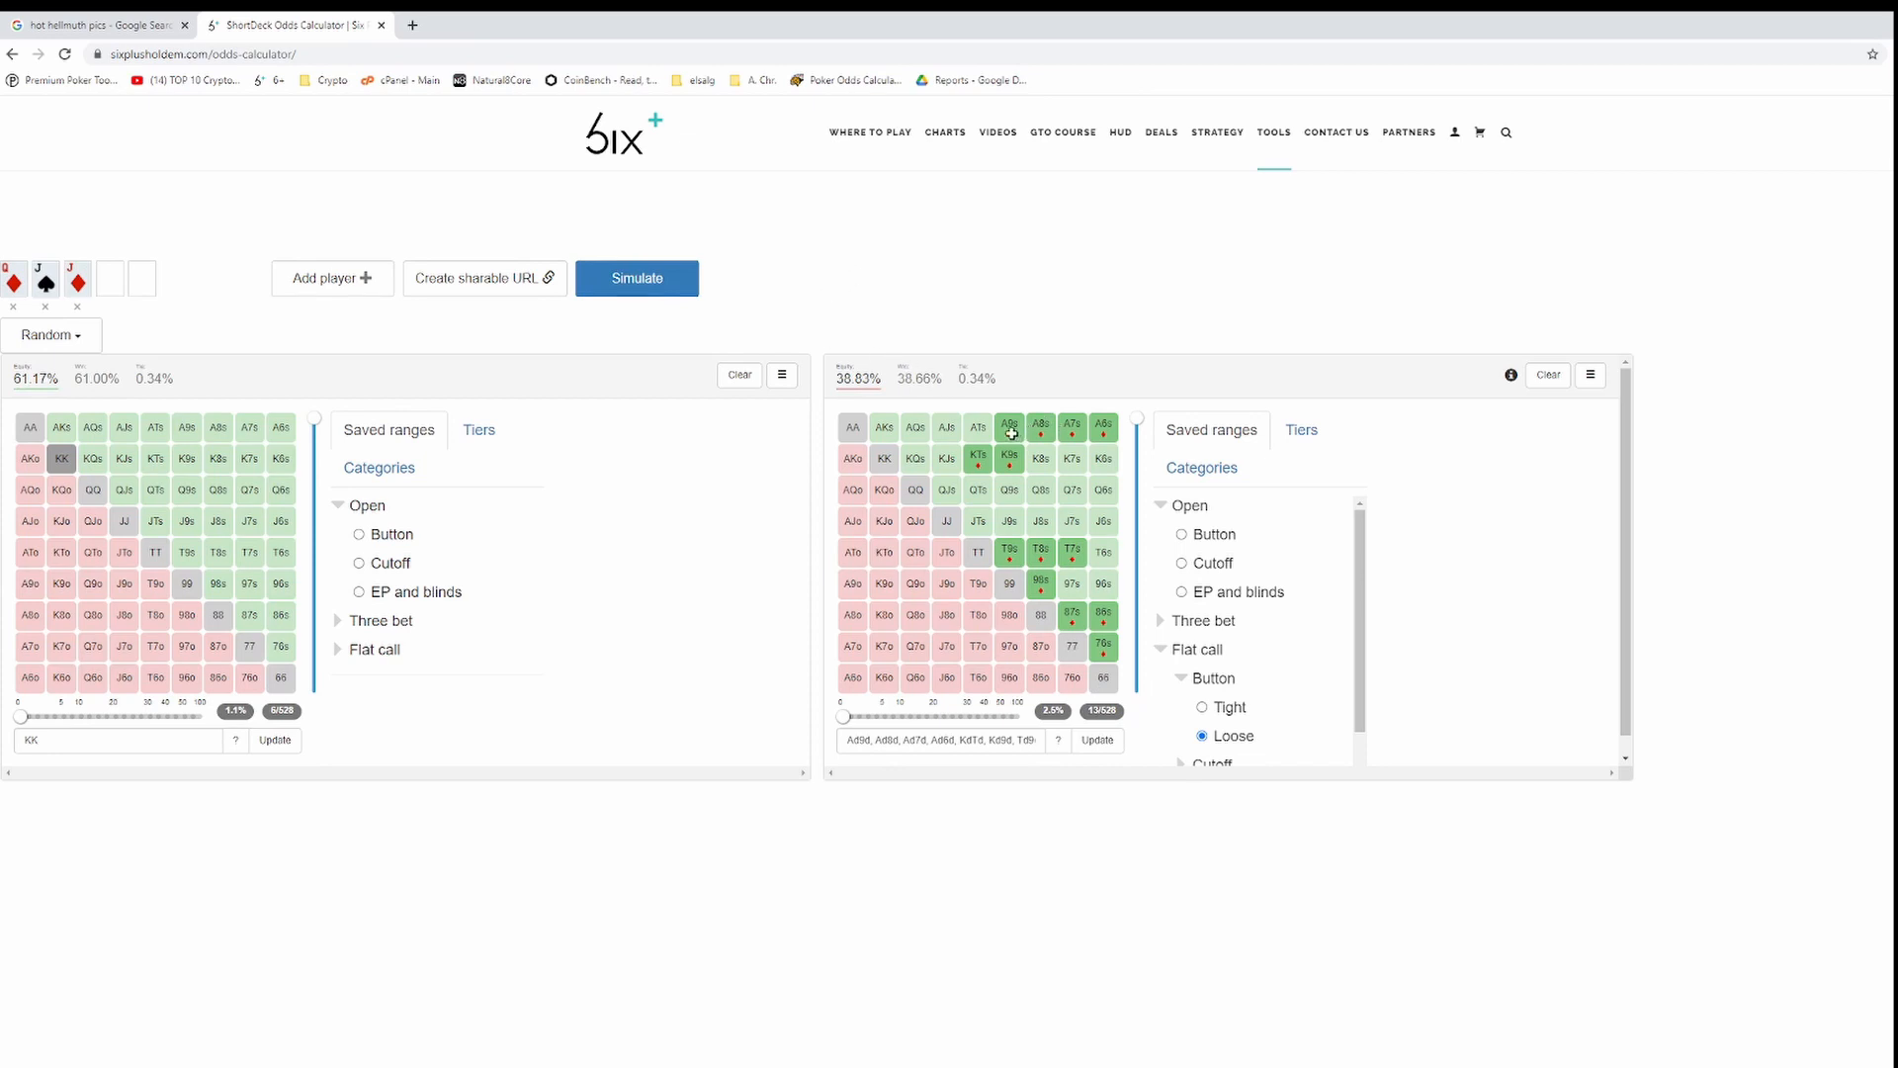
{"action": "left_click", "coordinate": [1591, 374]}
{"action": "left_click", "coordinate": [1515, 445]}
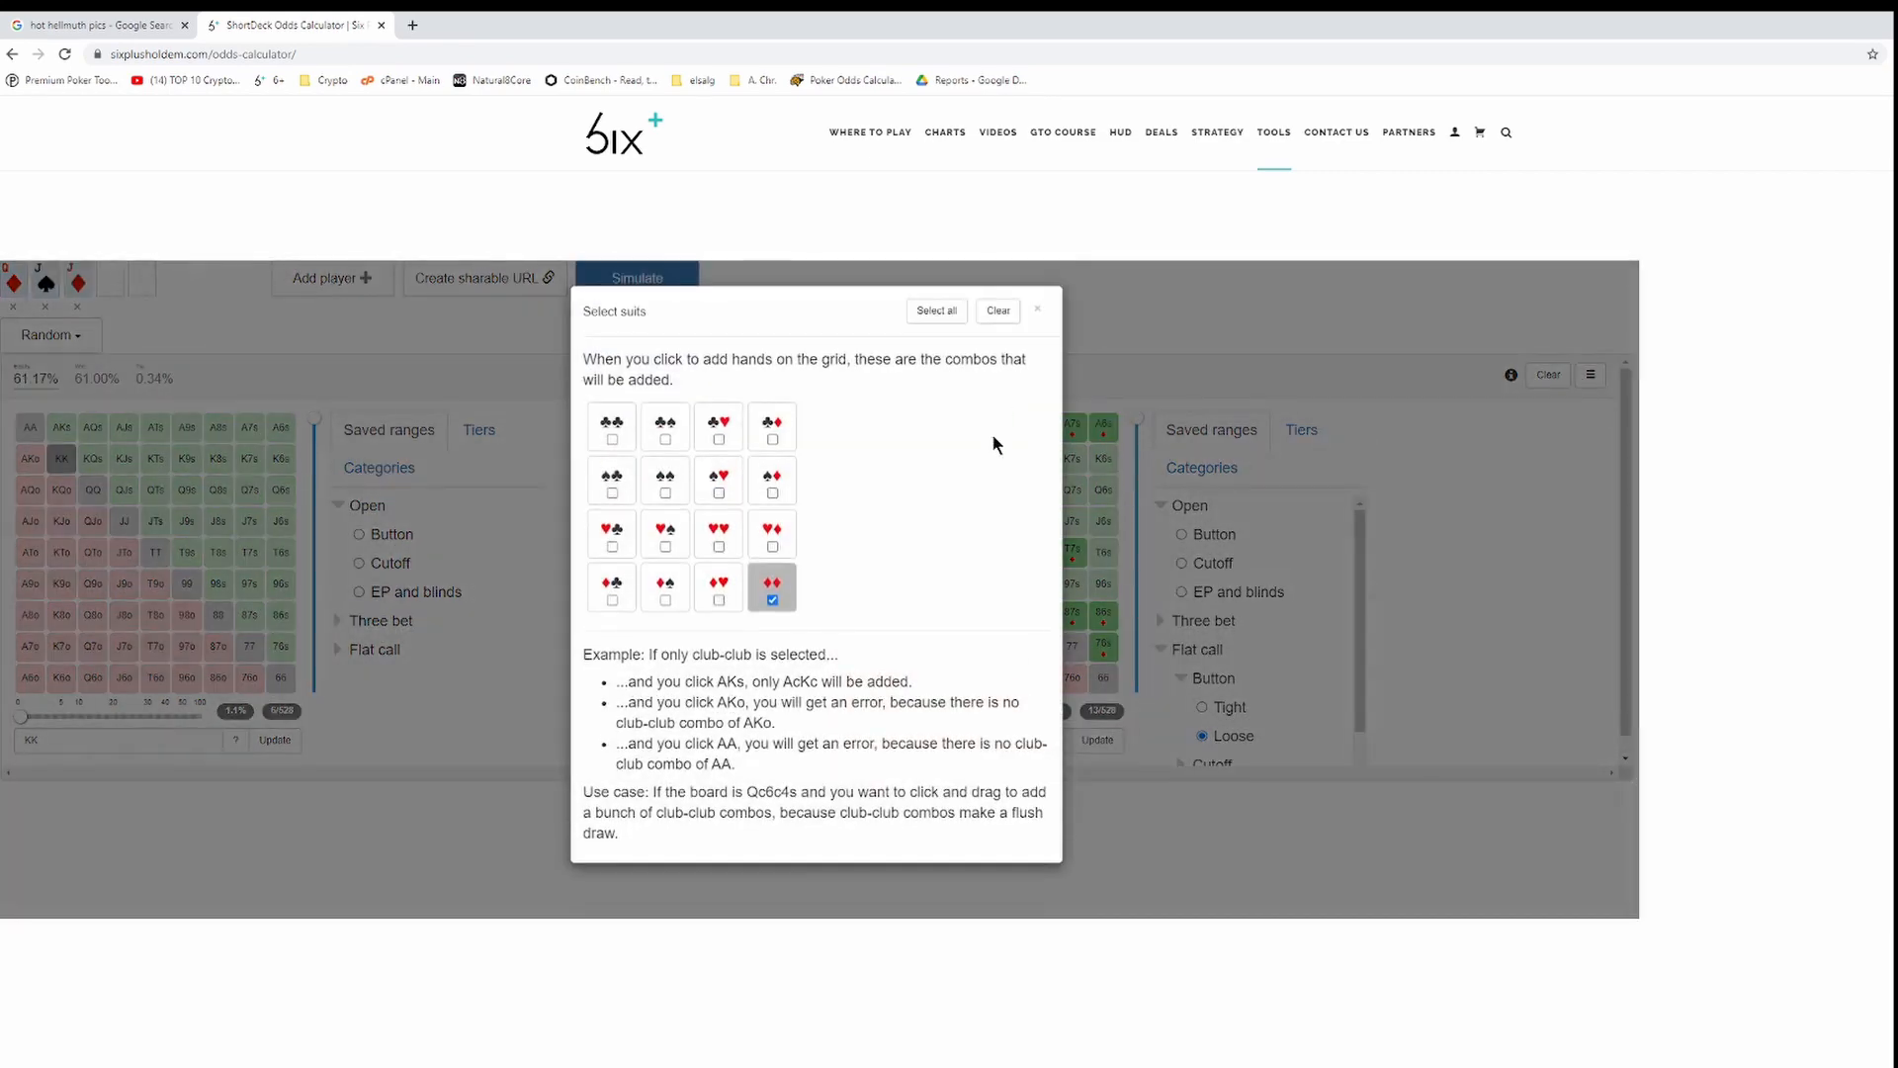
{"action": "left_click", "coordinate": [936, 311]}
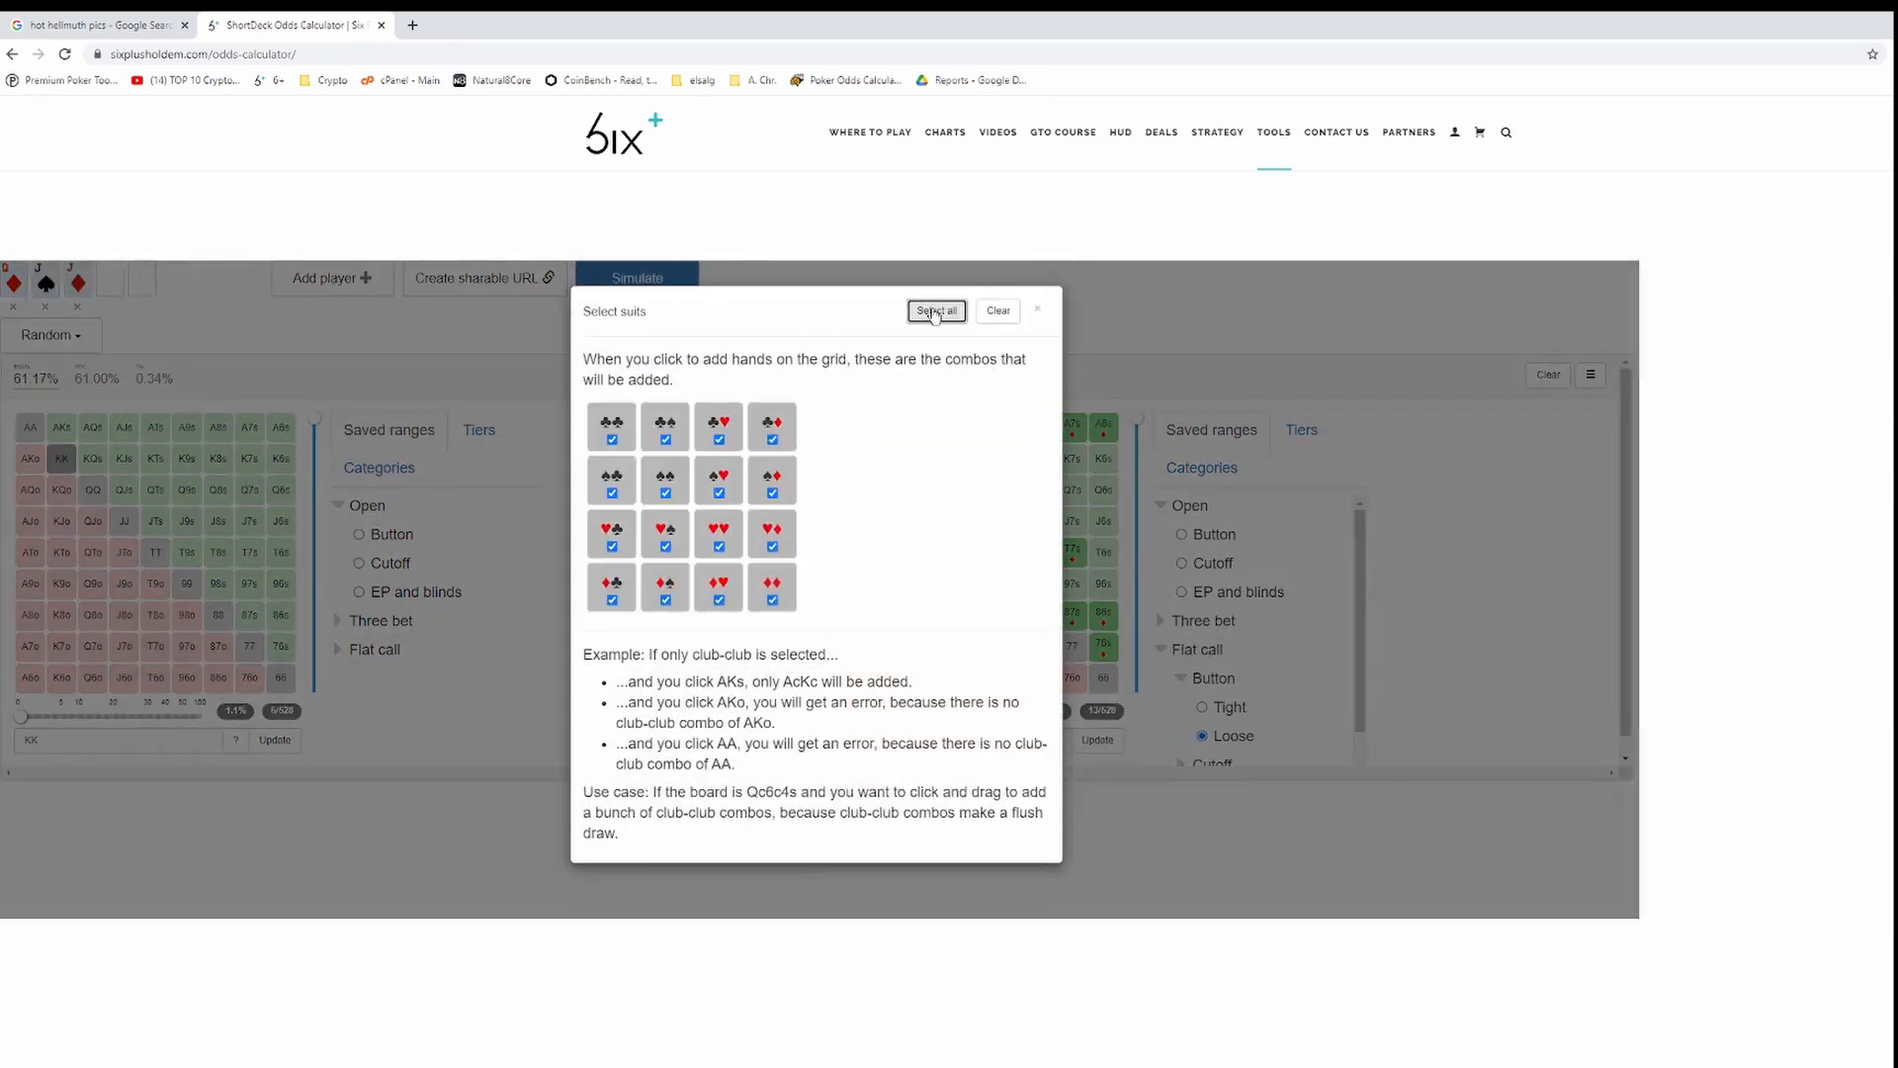
{"action": "left_click", "coordinate": [1041, 305]}
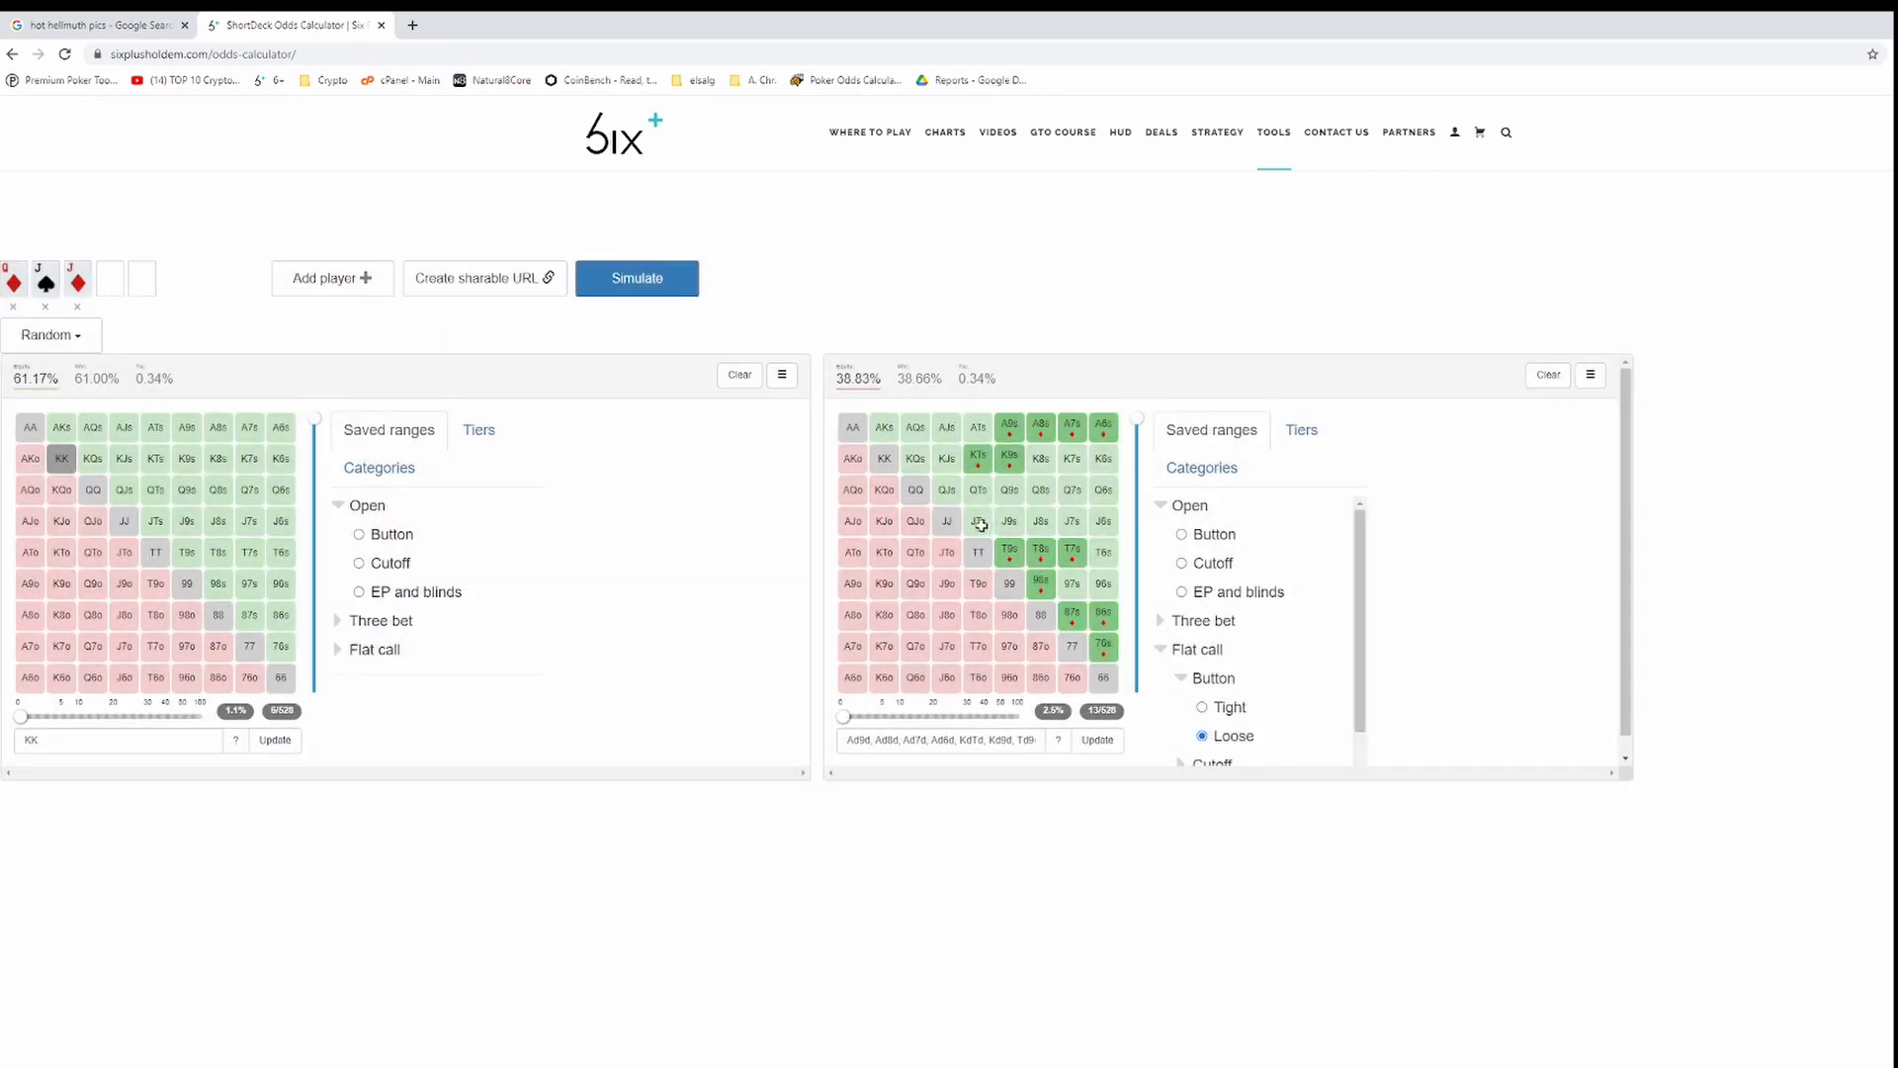
Clear the second player's range and load the saved loose Button flat-call range.
{"action": "left_click_drag", "start_coordinate": [979, 525], "coordinate": [911, 522]}
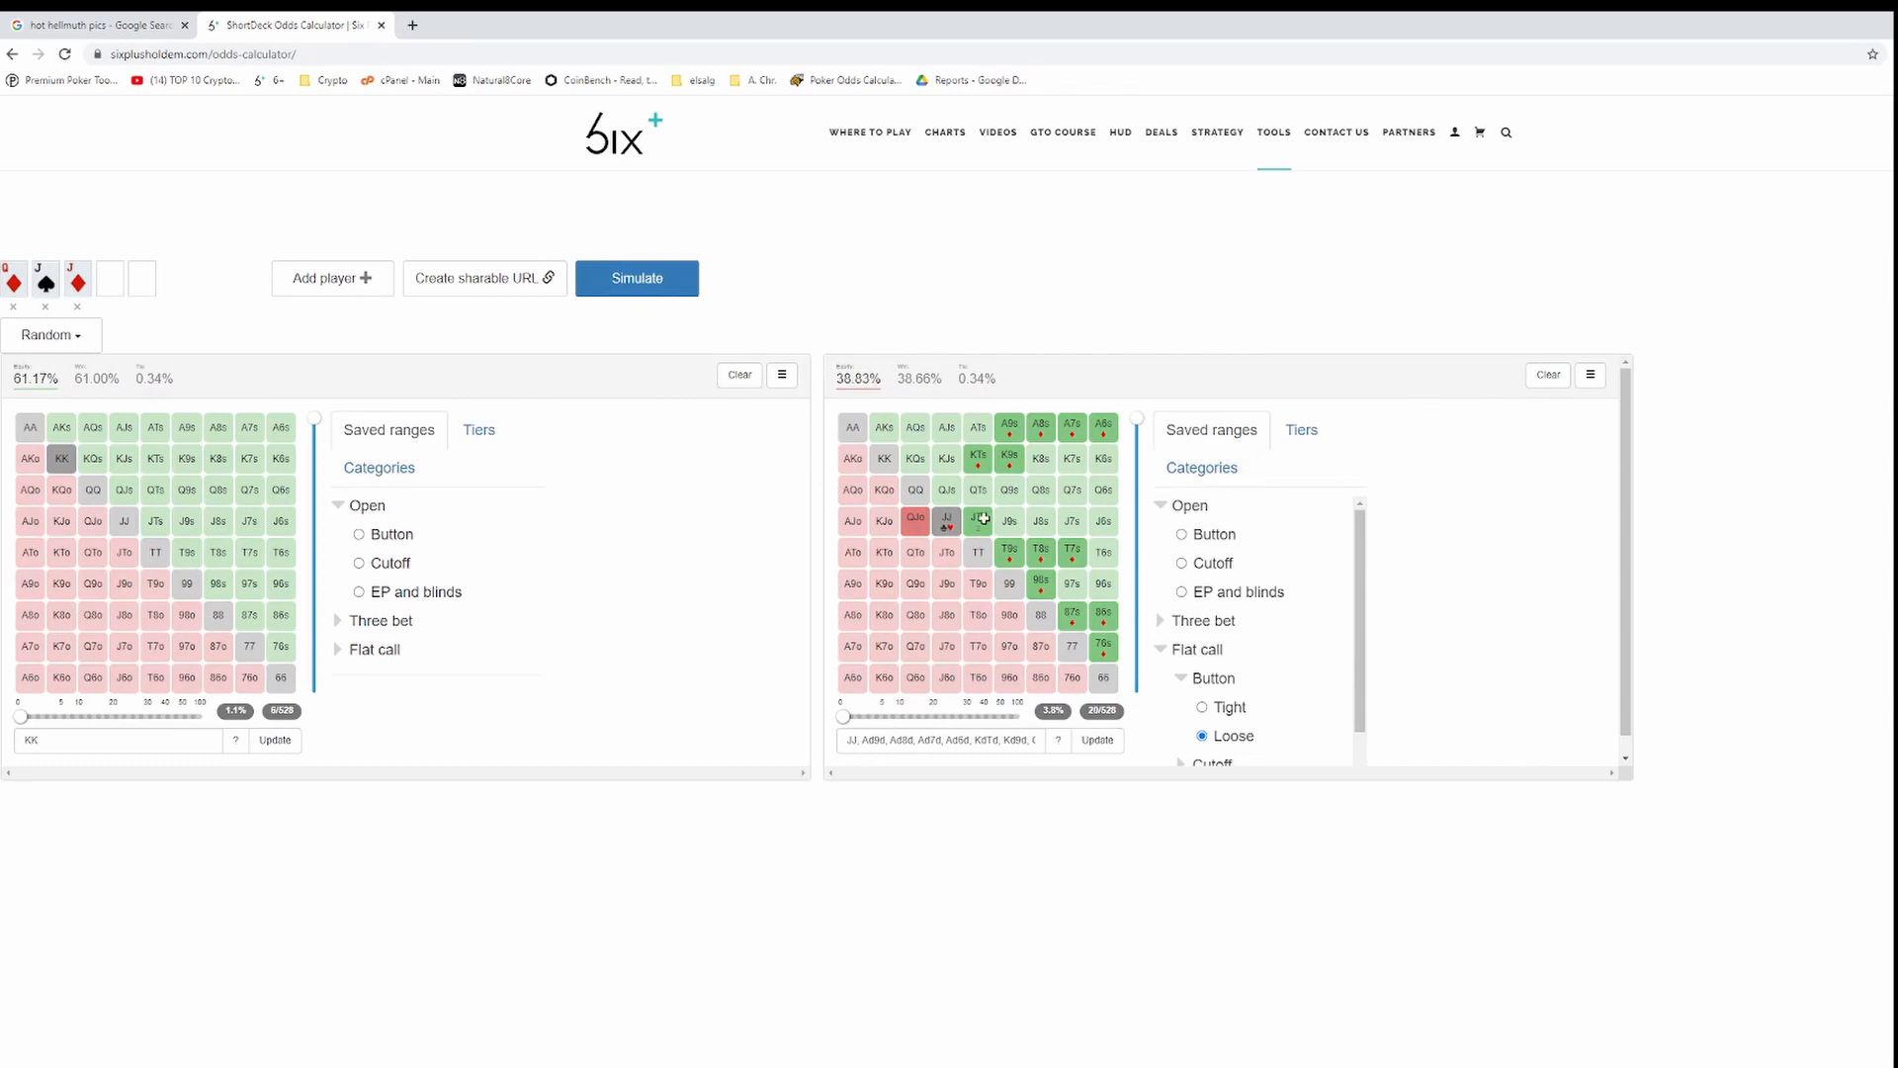
{"action": "left_click", "coordinate": [934, 515]}
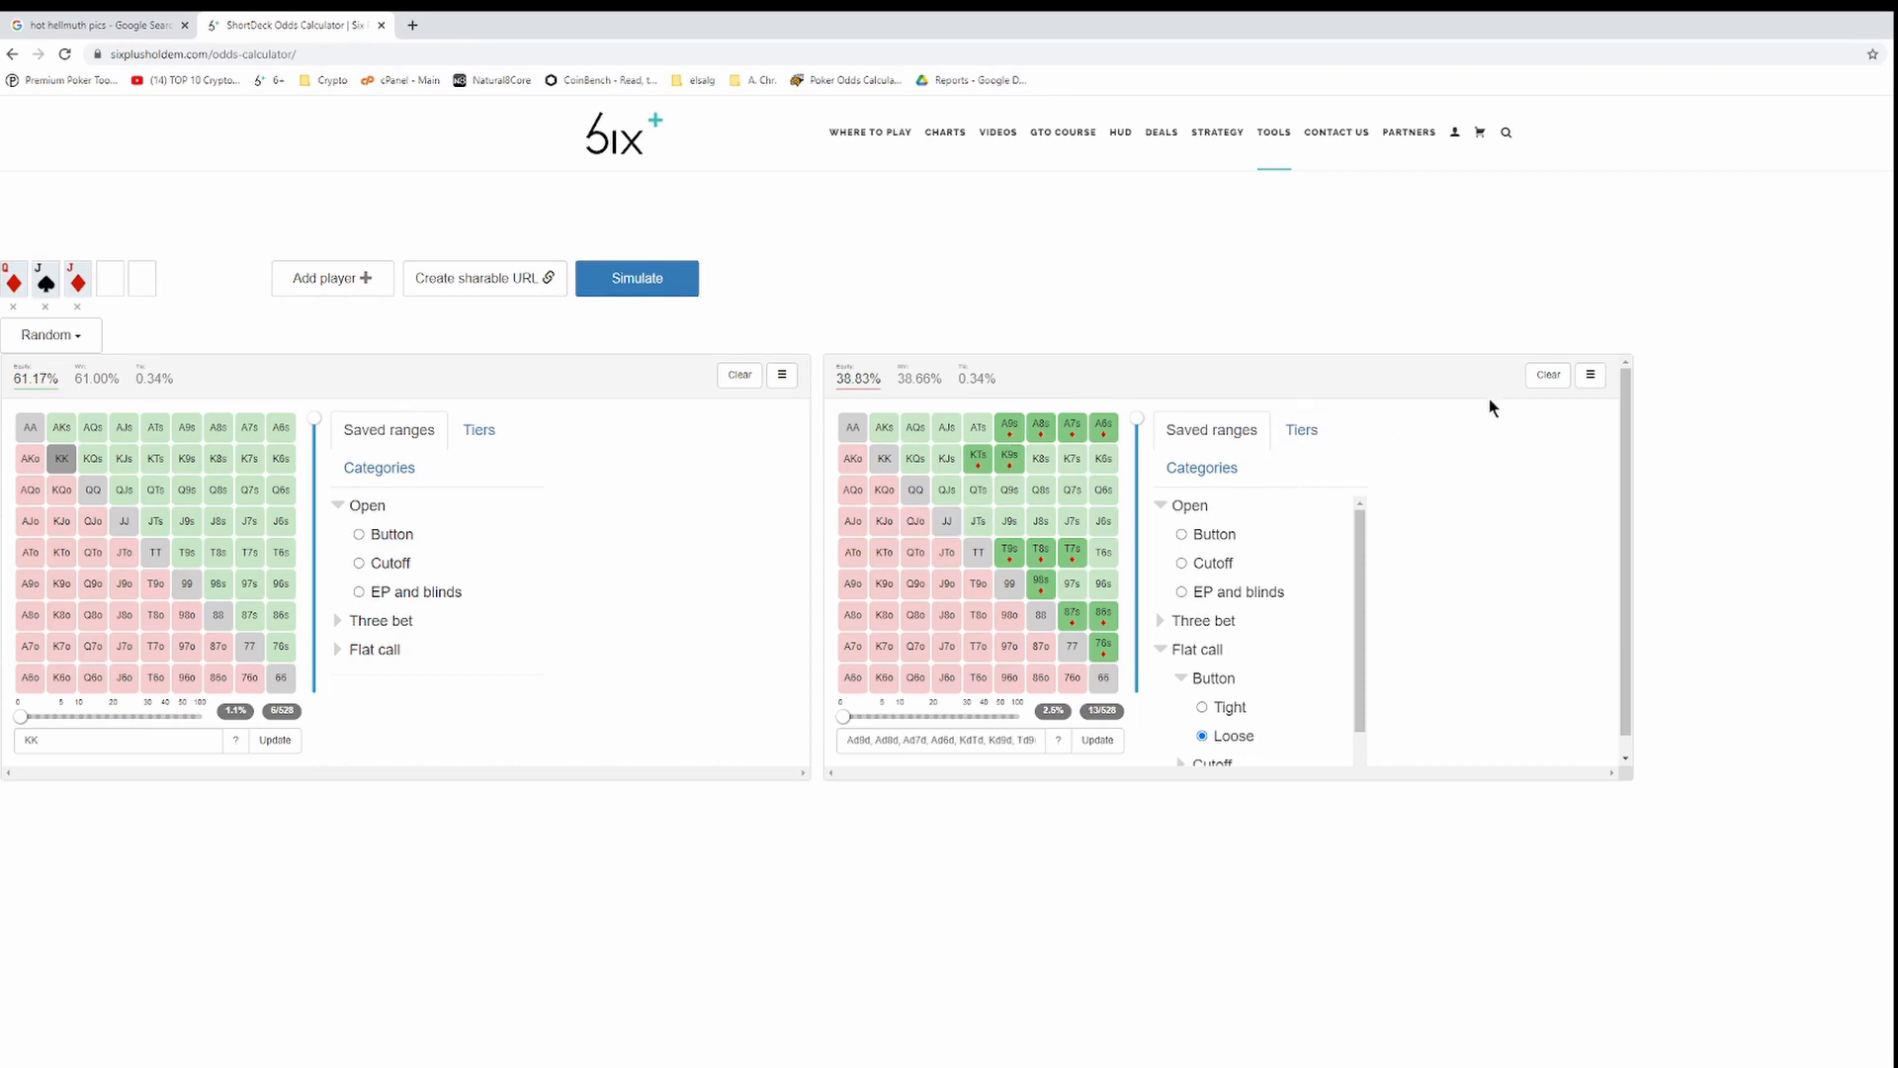
{"action": "left_click", "coordinate": [1540, 377]}
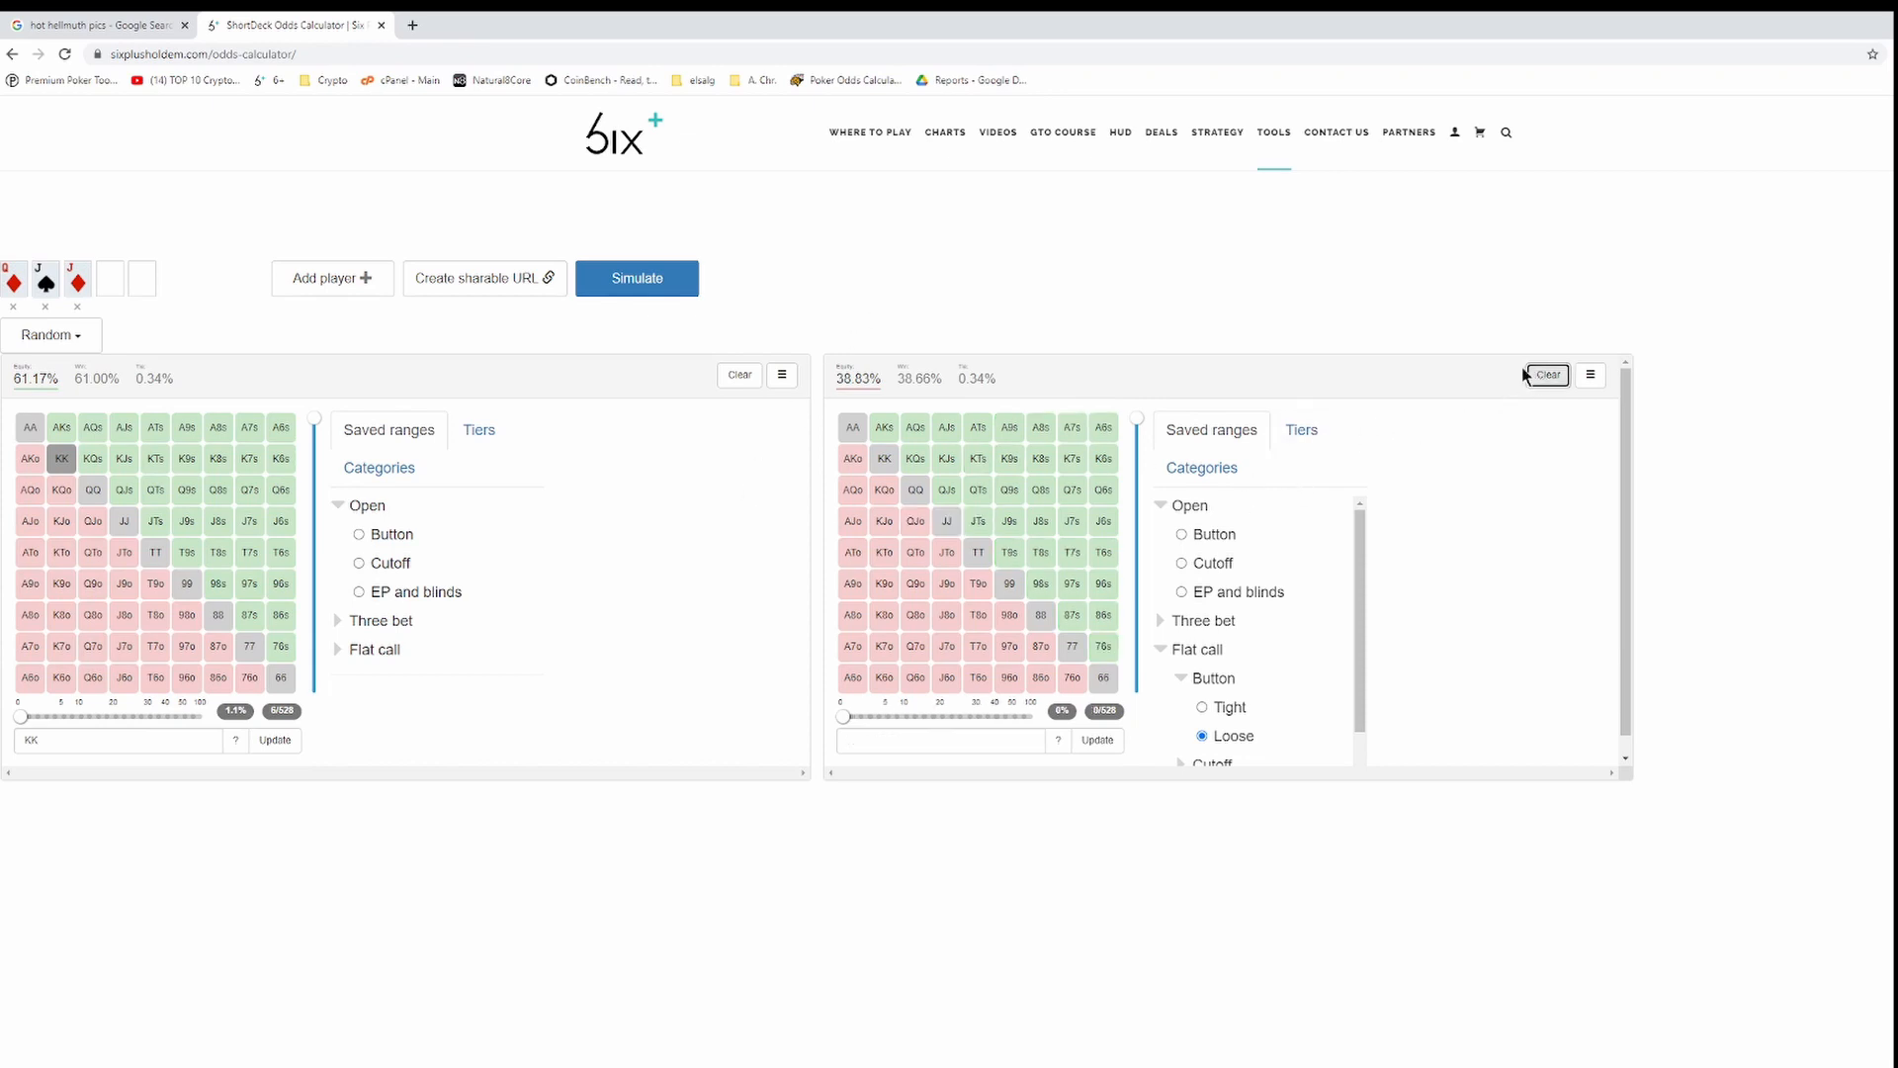
{"action": "left_click", "coordinate": [1225, 709]}
{"action": "left_click", "coordinate": [1210, 739]}
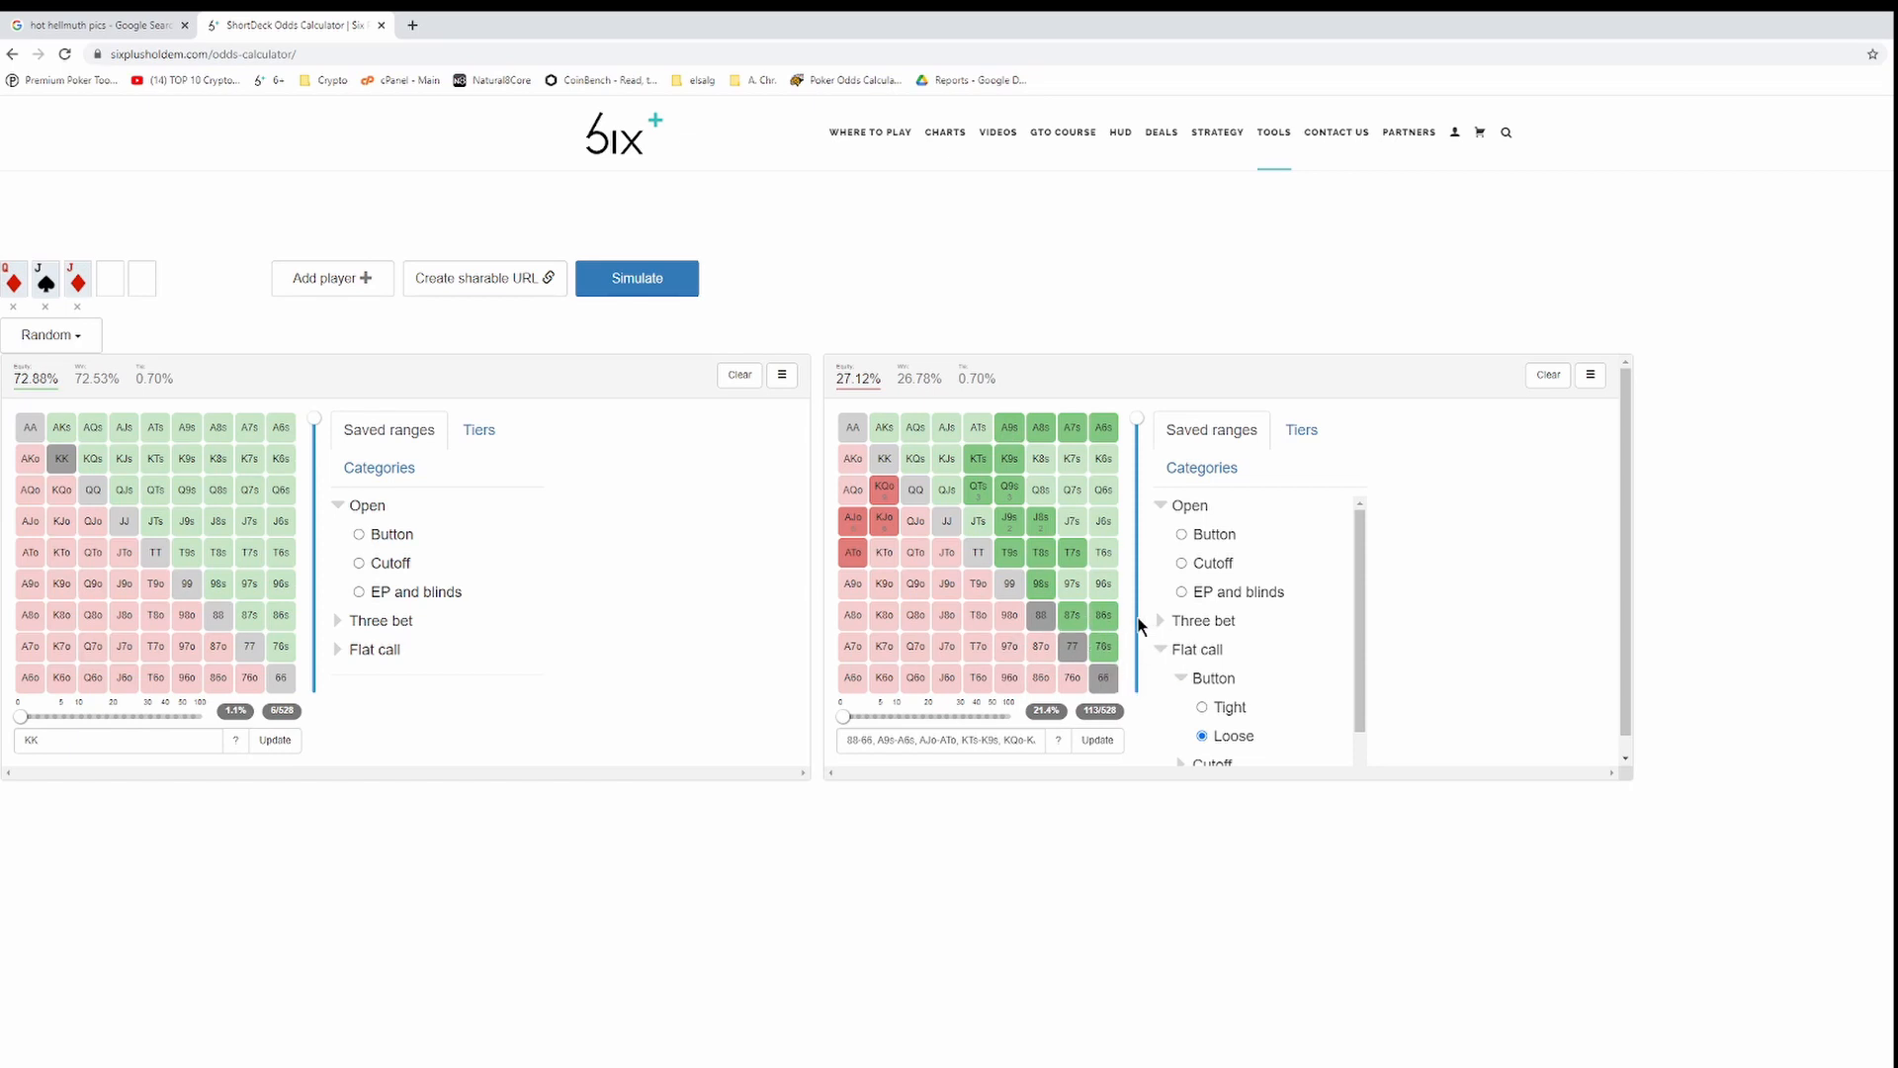
Reduce the hand weights of 77 and 66 in the second player's range.
{"action": "left_click", "coordinate": [1588, 375]}
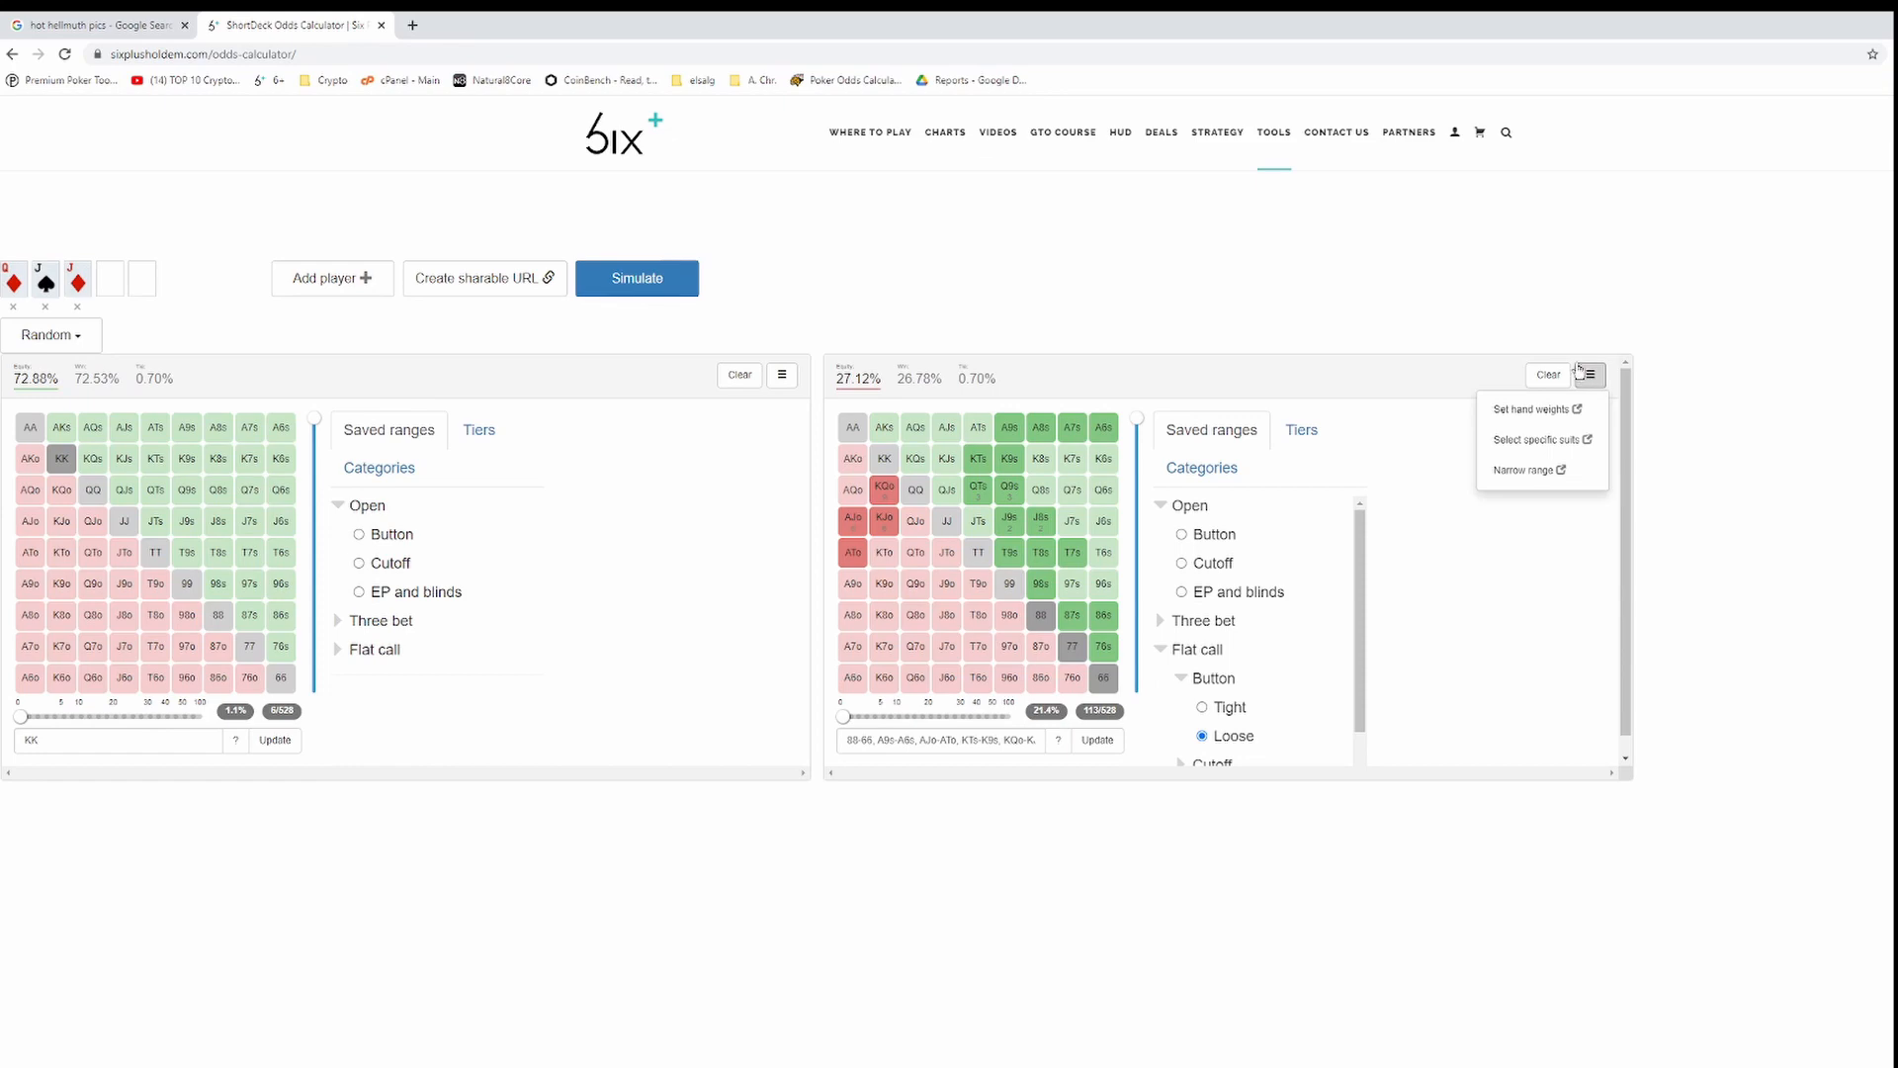
{"action": "left_click", "coordinate": [1556, 413]}
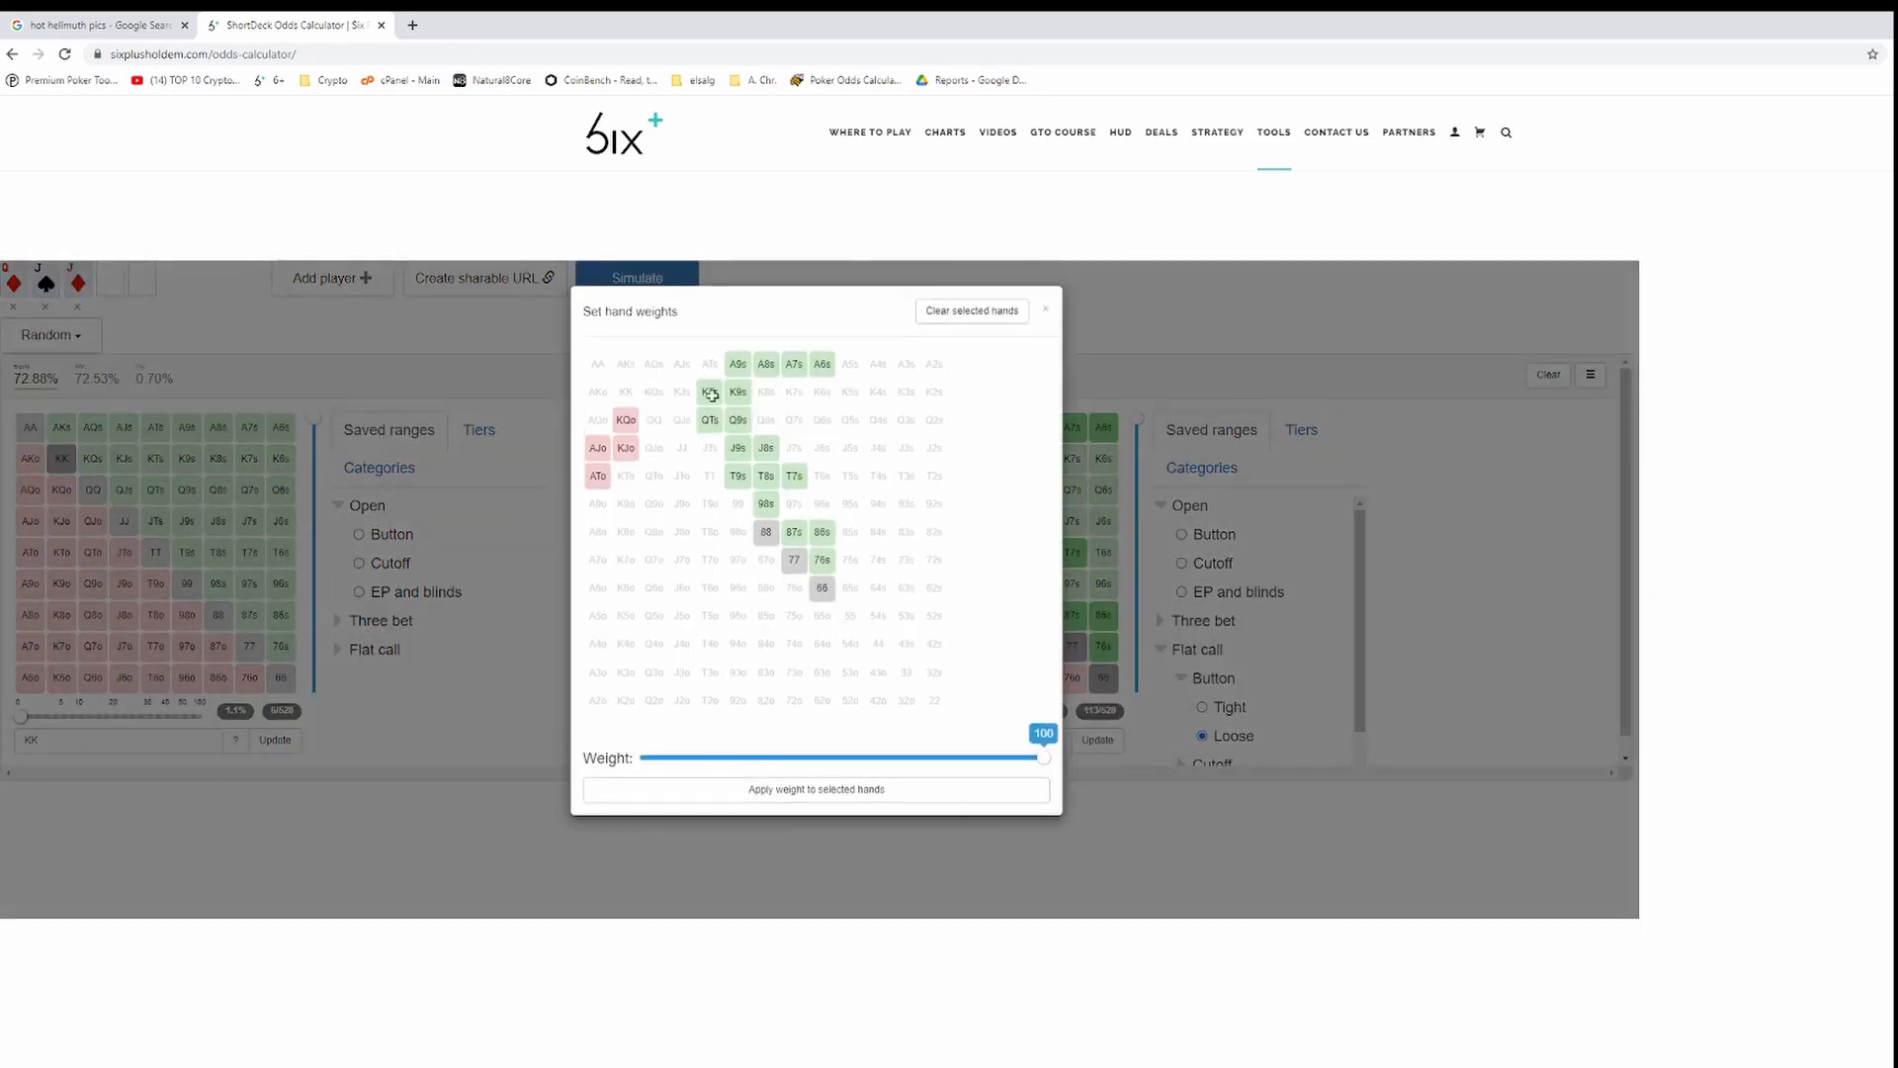
{"action": "left_click", "coordinate": [822, 587]}
{"action": "left_click_drag", "start_coordinate": [1042, 758], "coordinate": [812, 825]}
{"action": "left_click", "coordinate": [788, 790]}
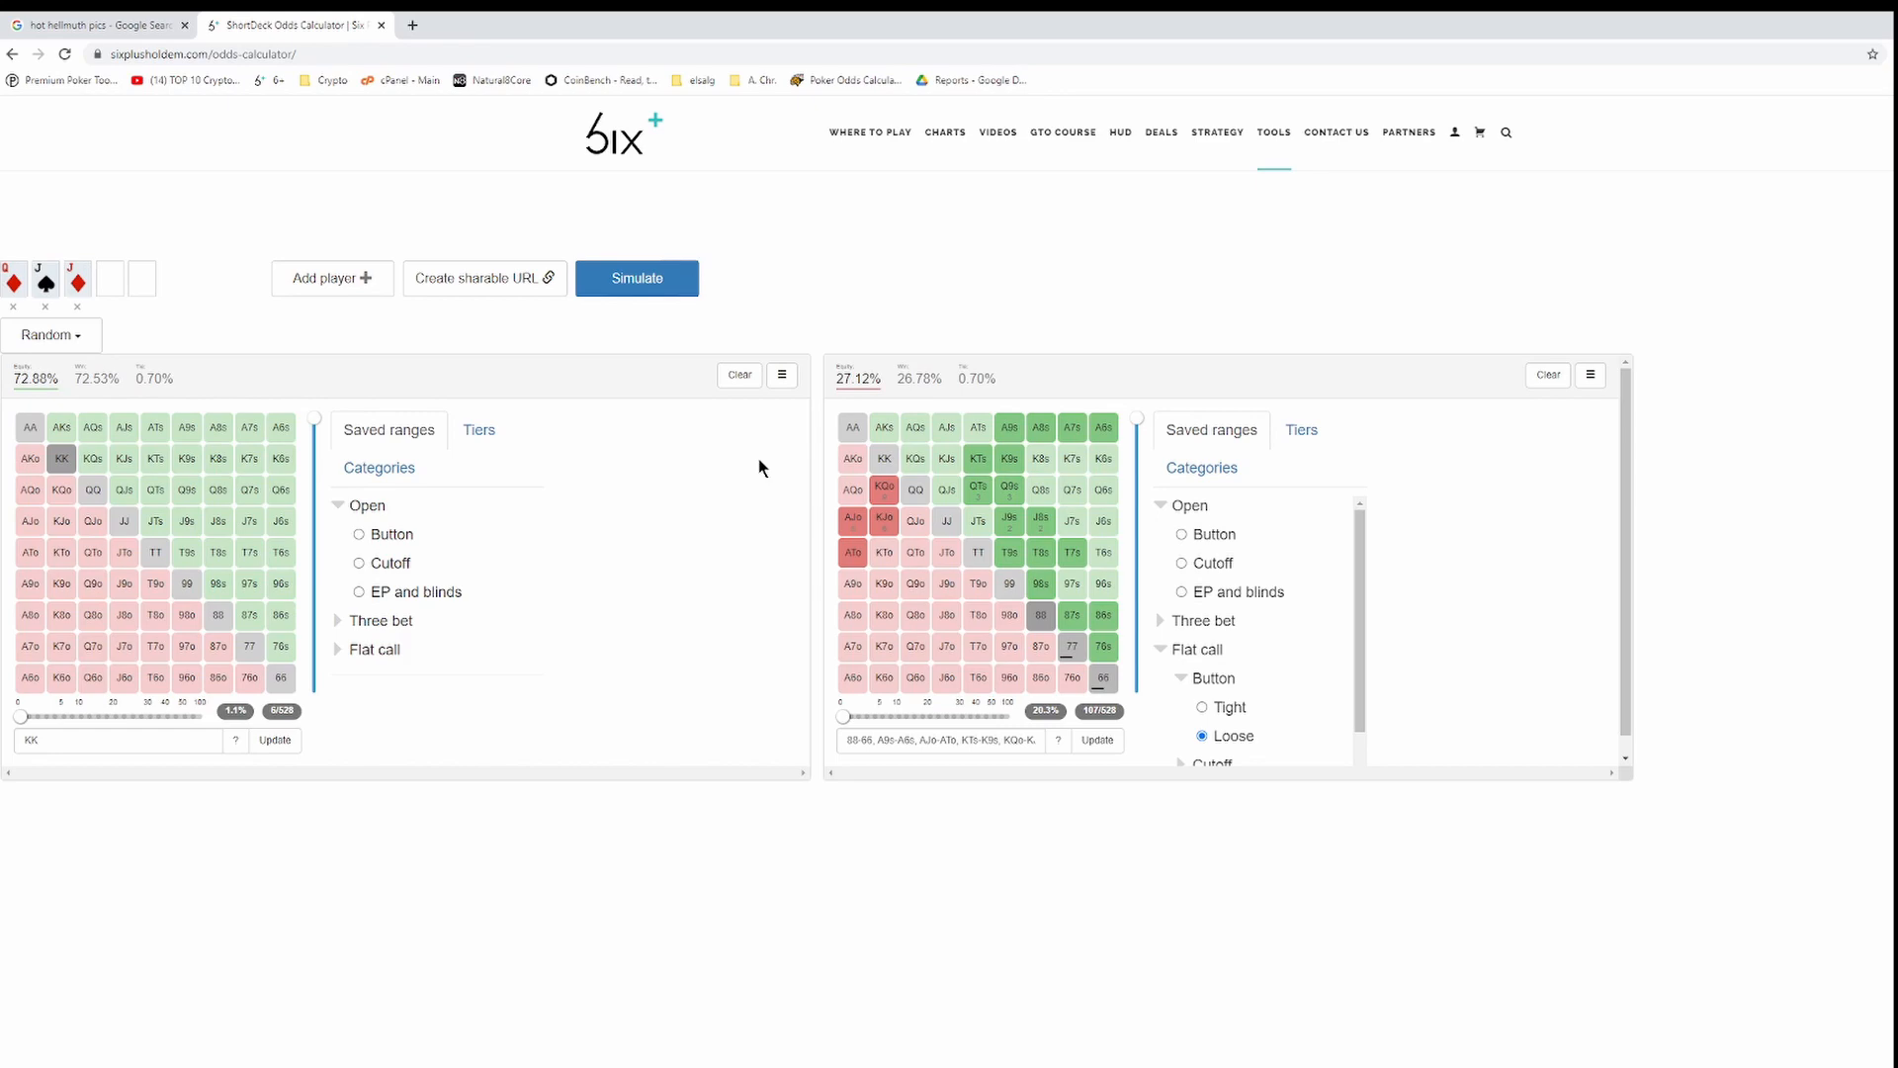
Create a sharable URL of the current setup and copy it.
{"action": "left_click", "coordinate": [488, 280]}
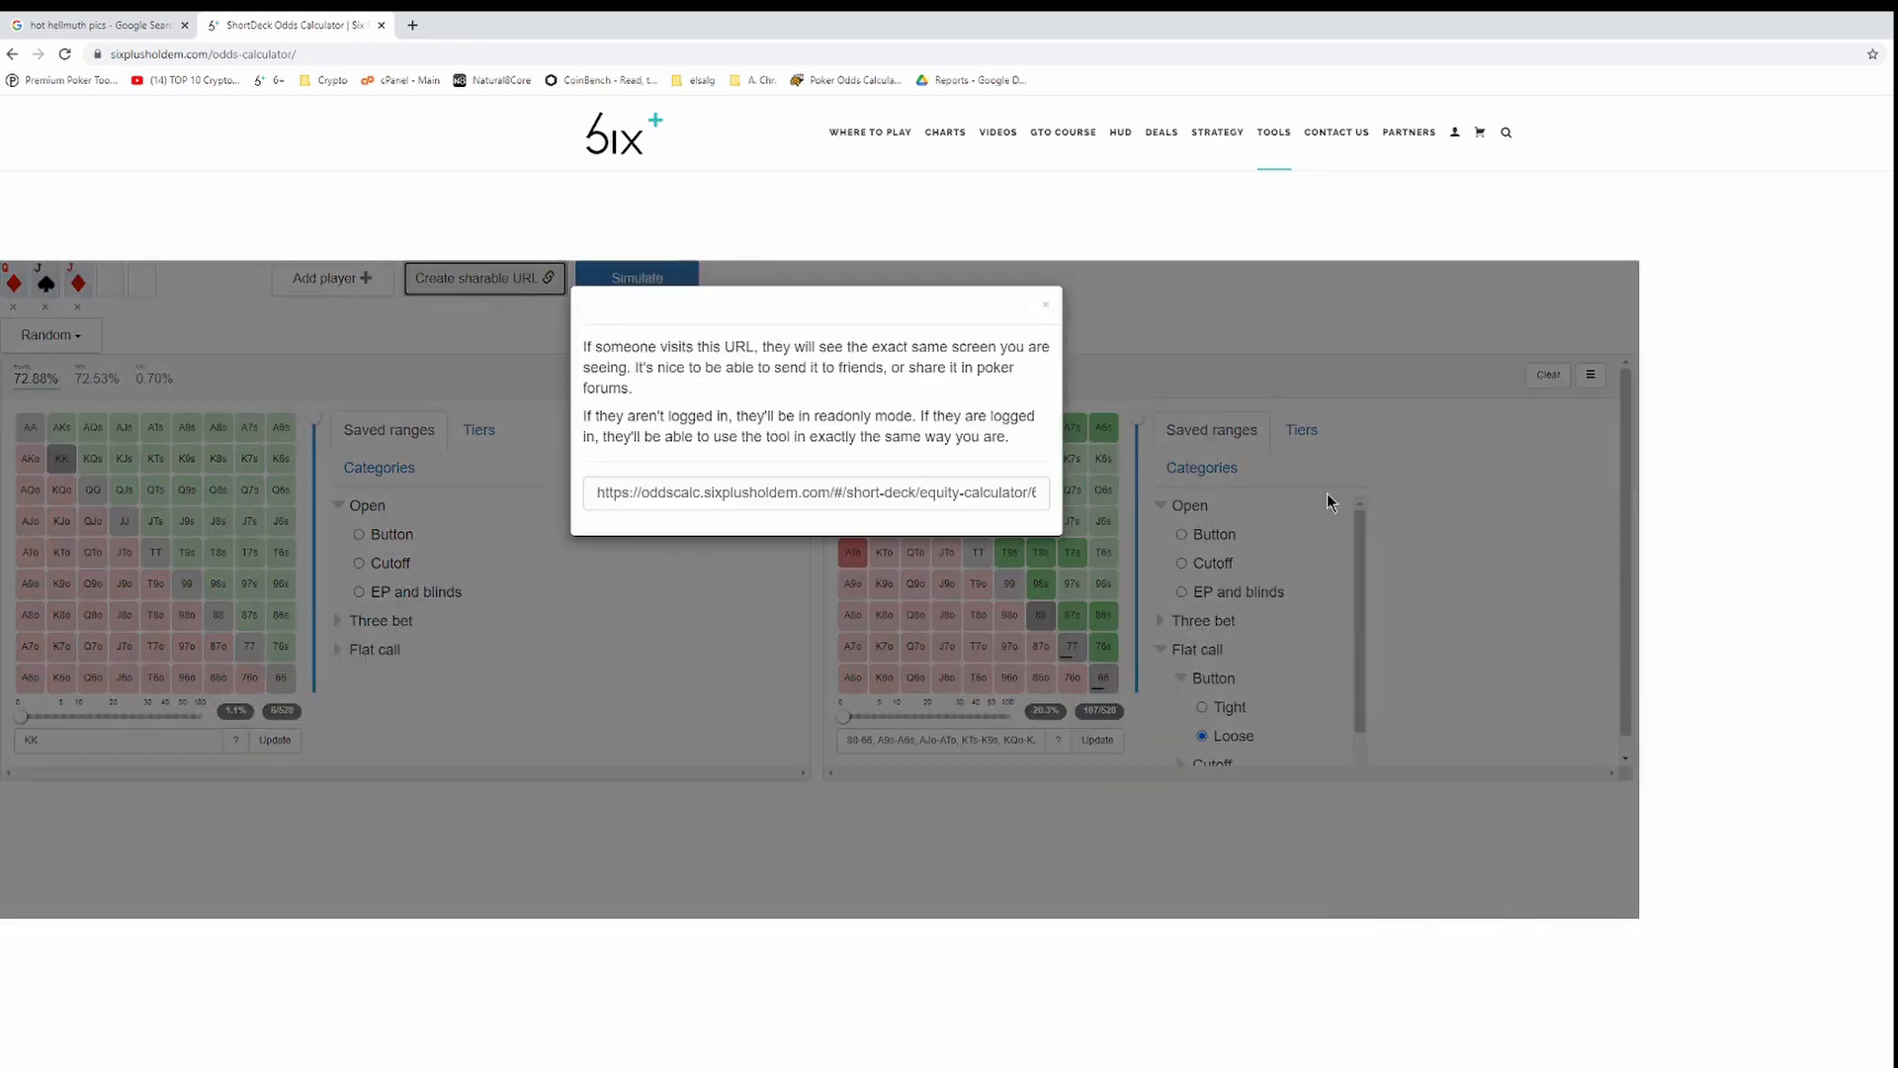
{"action": "left_click", "coordinate": [786, 495]}
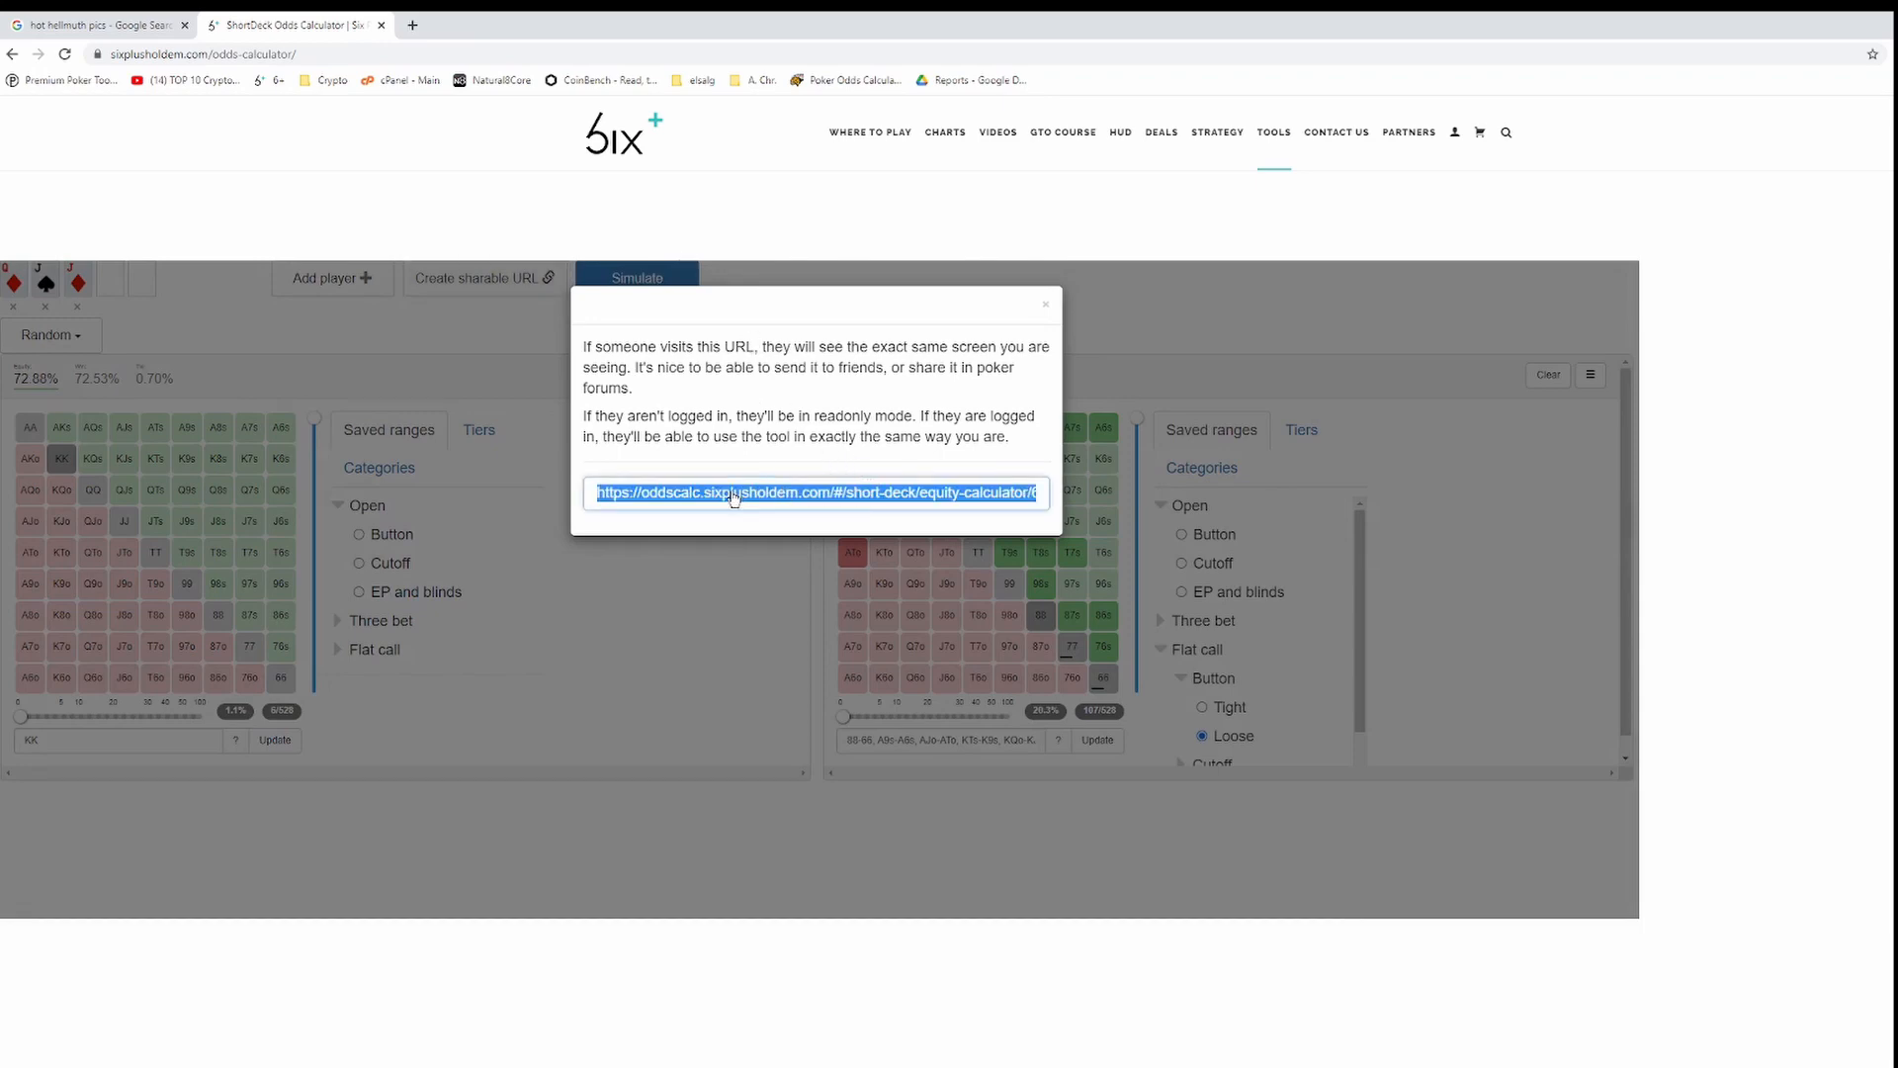
{"action": "left_click", "coordinate": [1047, 310]}
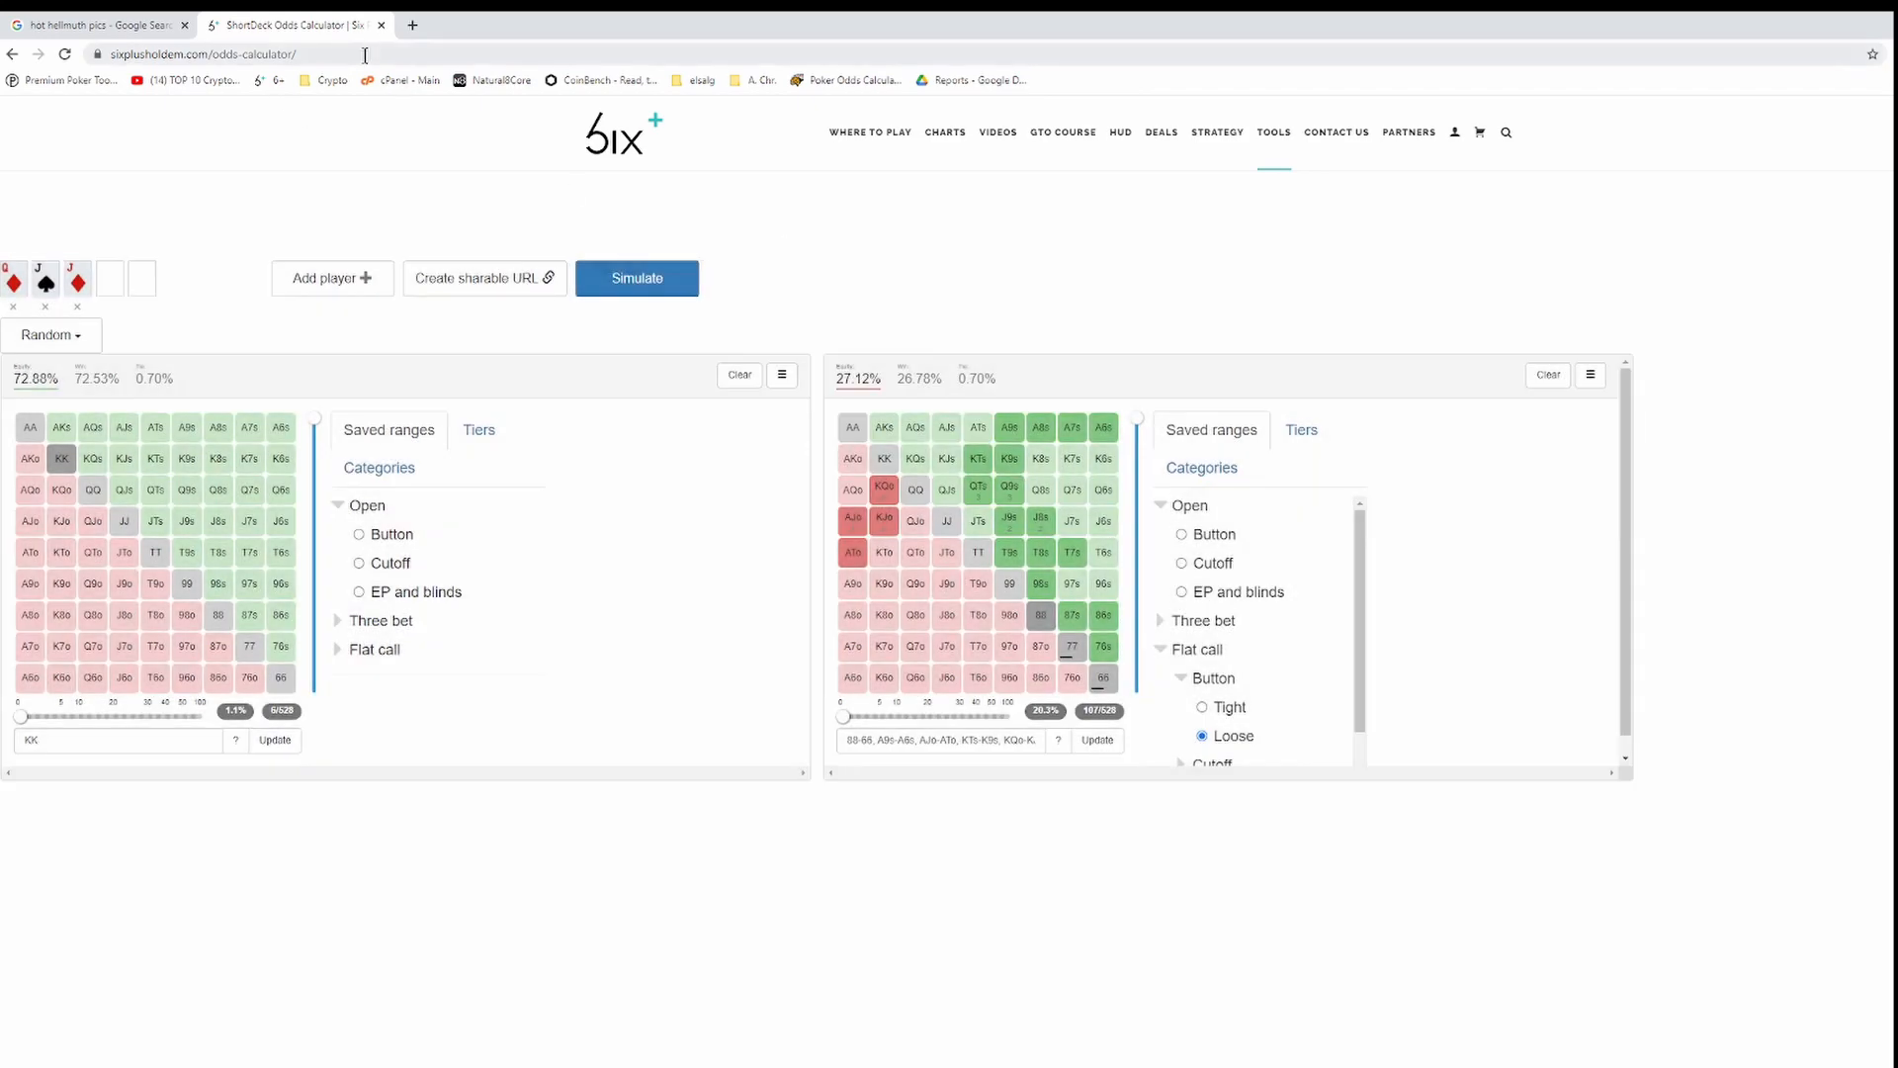
Open the copied sharable URL in a new tab to check the shared setup, and return to the original calculator tab.
{"action": "left_click", "coordinate": [413, 26]}
{"action": "type", "text": "https://oddscalc.sixplusholdem.com/#/short-deck/equity-calculator/60cc9d0bac0478f1edbff9a5"}
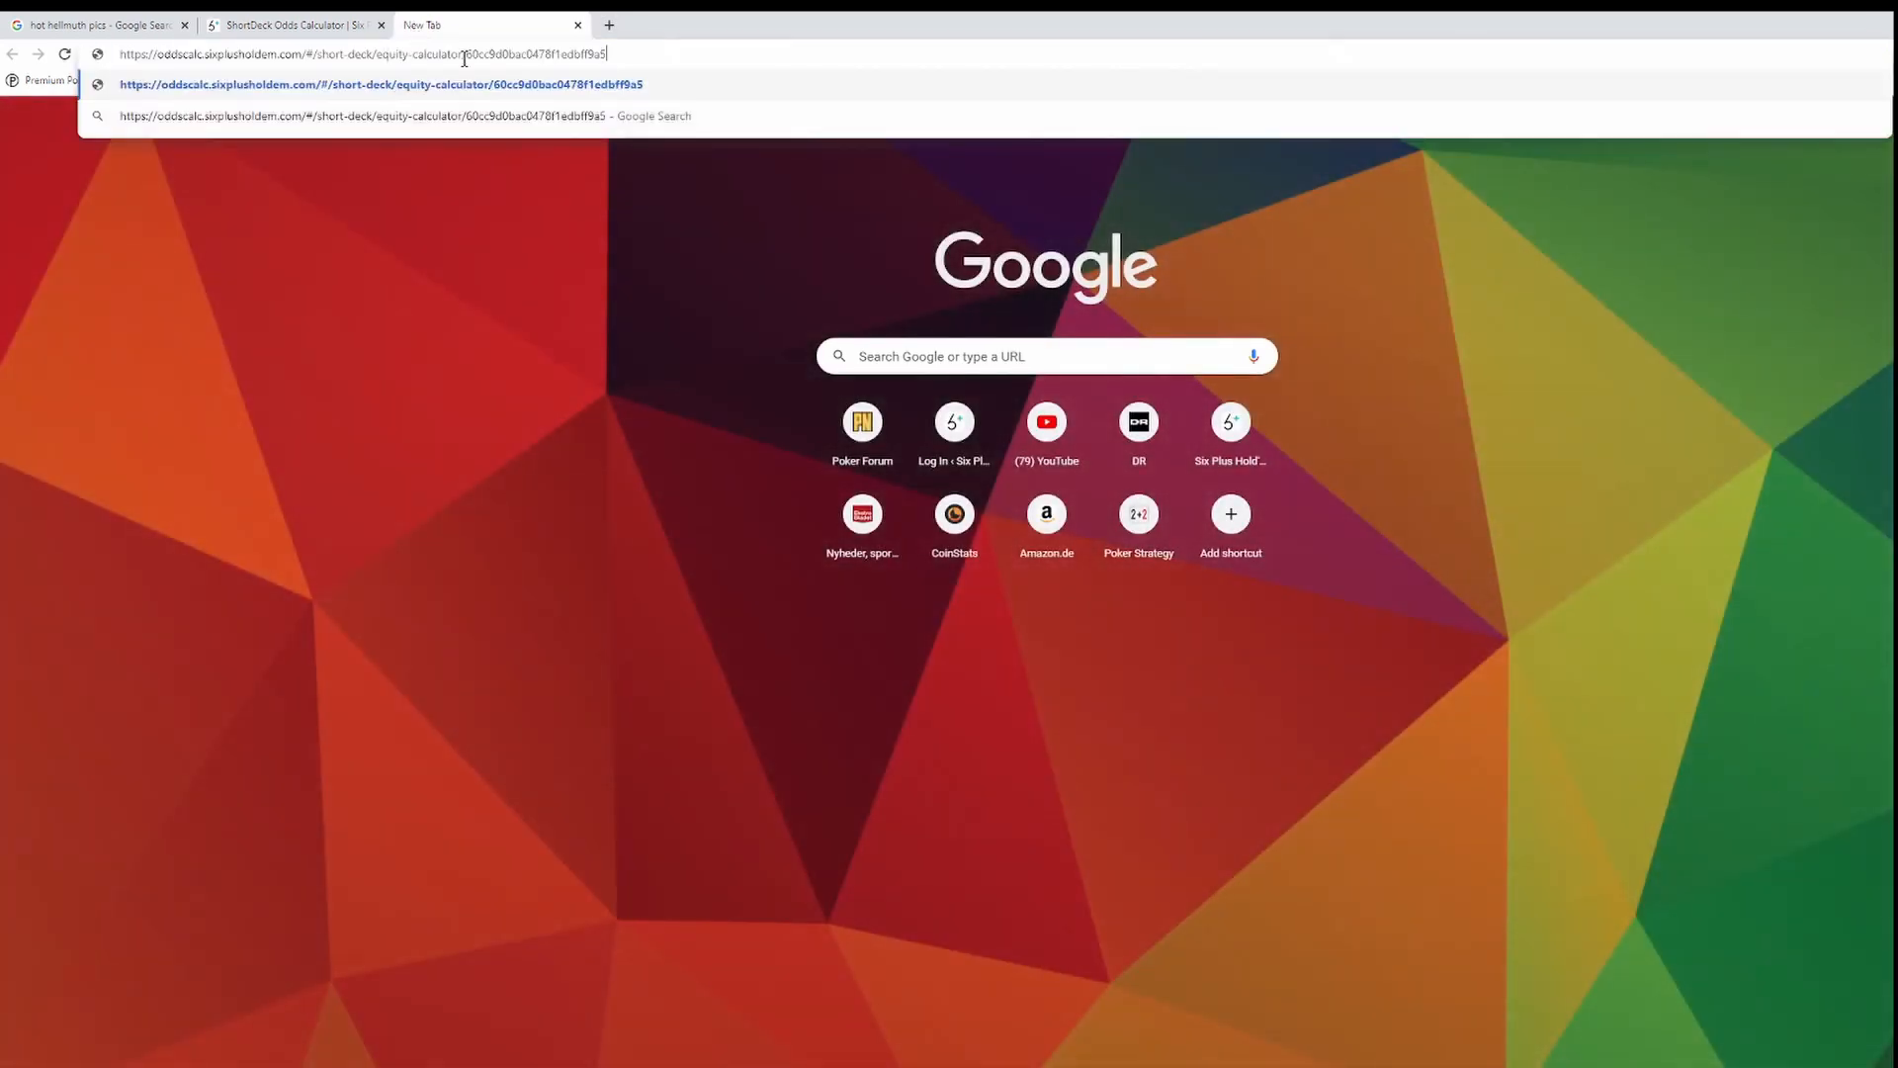
{"action": "key", "text": "Return"}
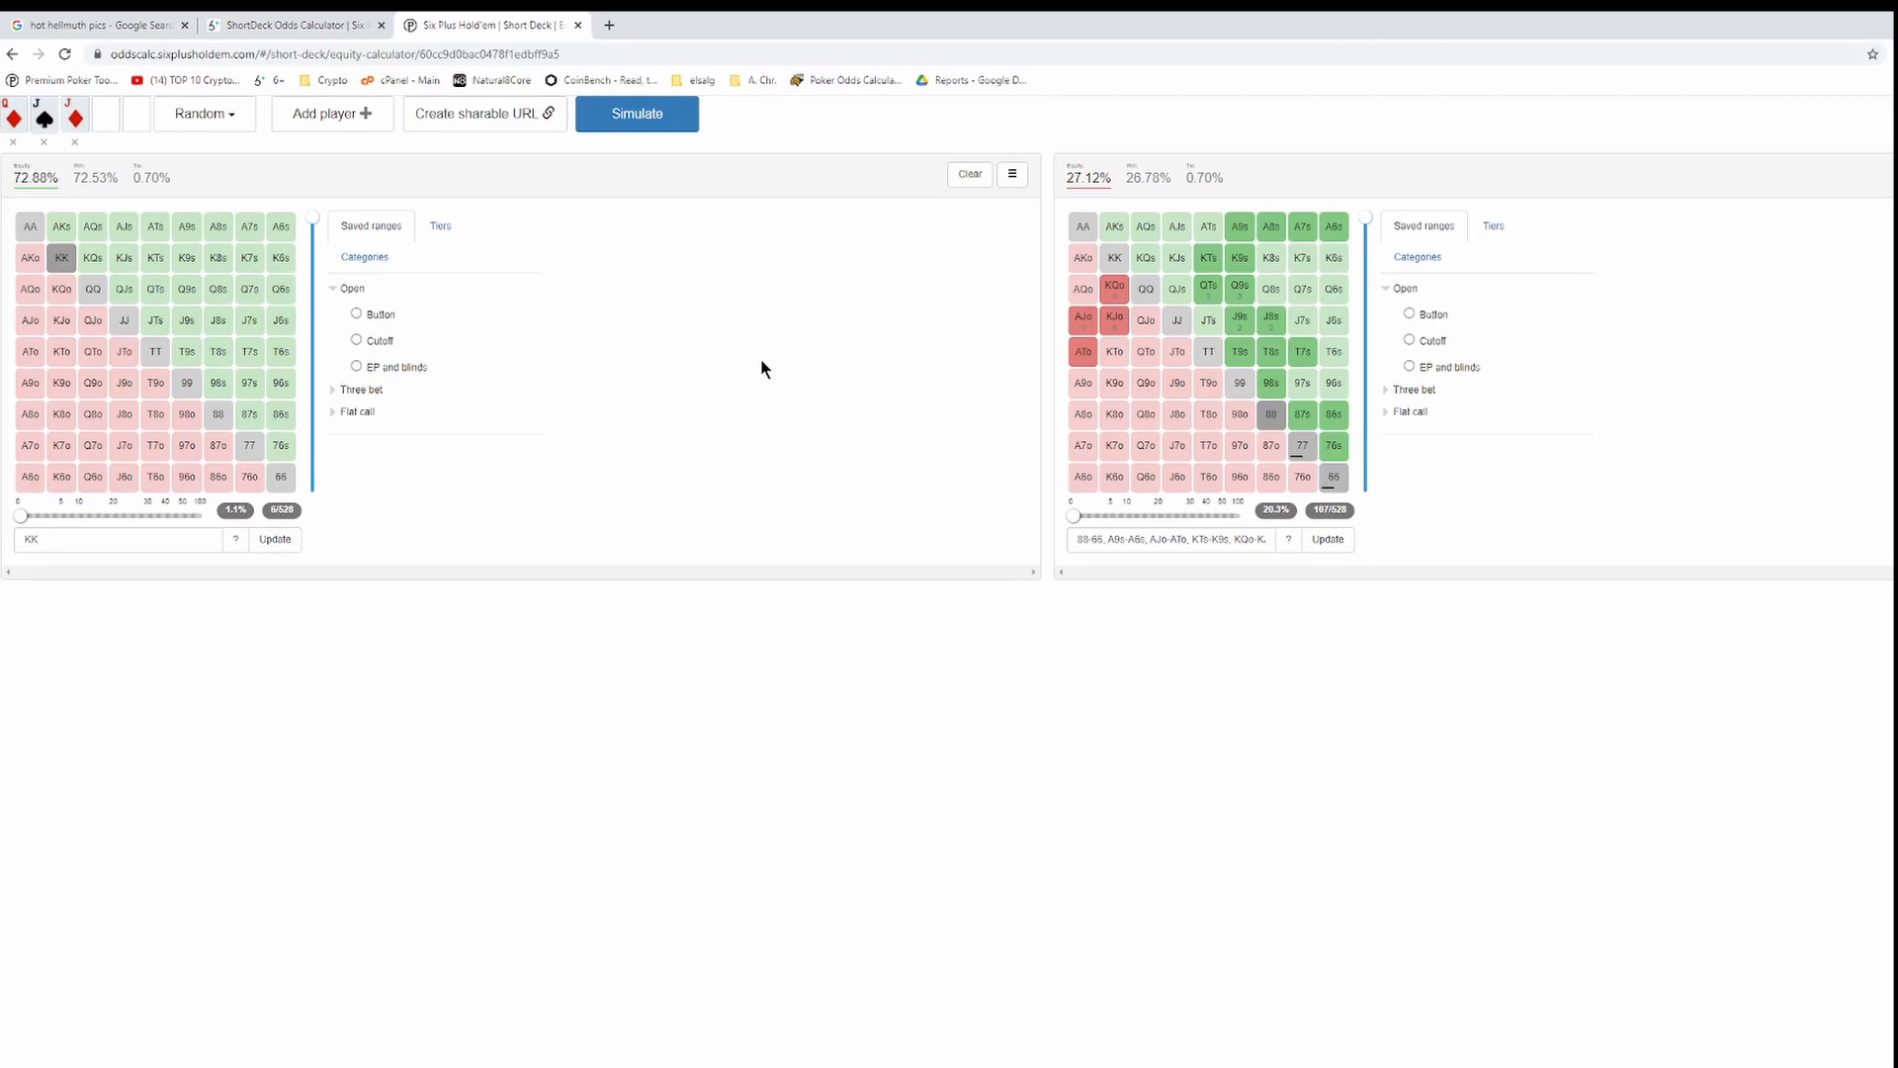
{"action": "left_click", "coordinate": [306, 35]}
{"action": "left_click", "coordinate": [456, 22]}
{"action": "left_click", "coordinate": [307, 33]}
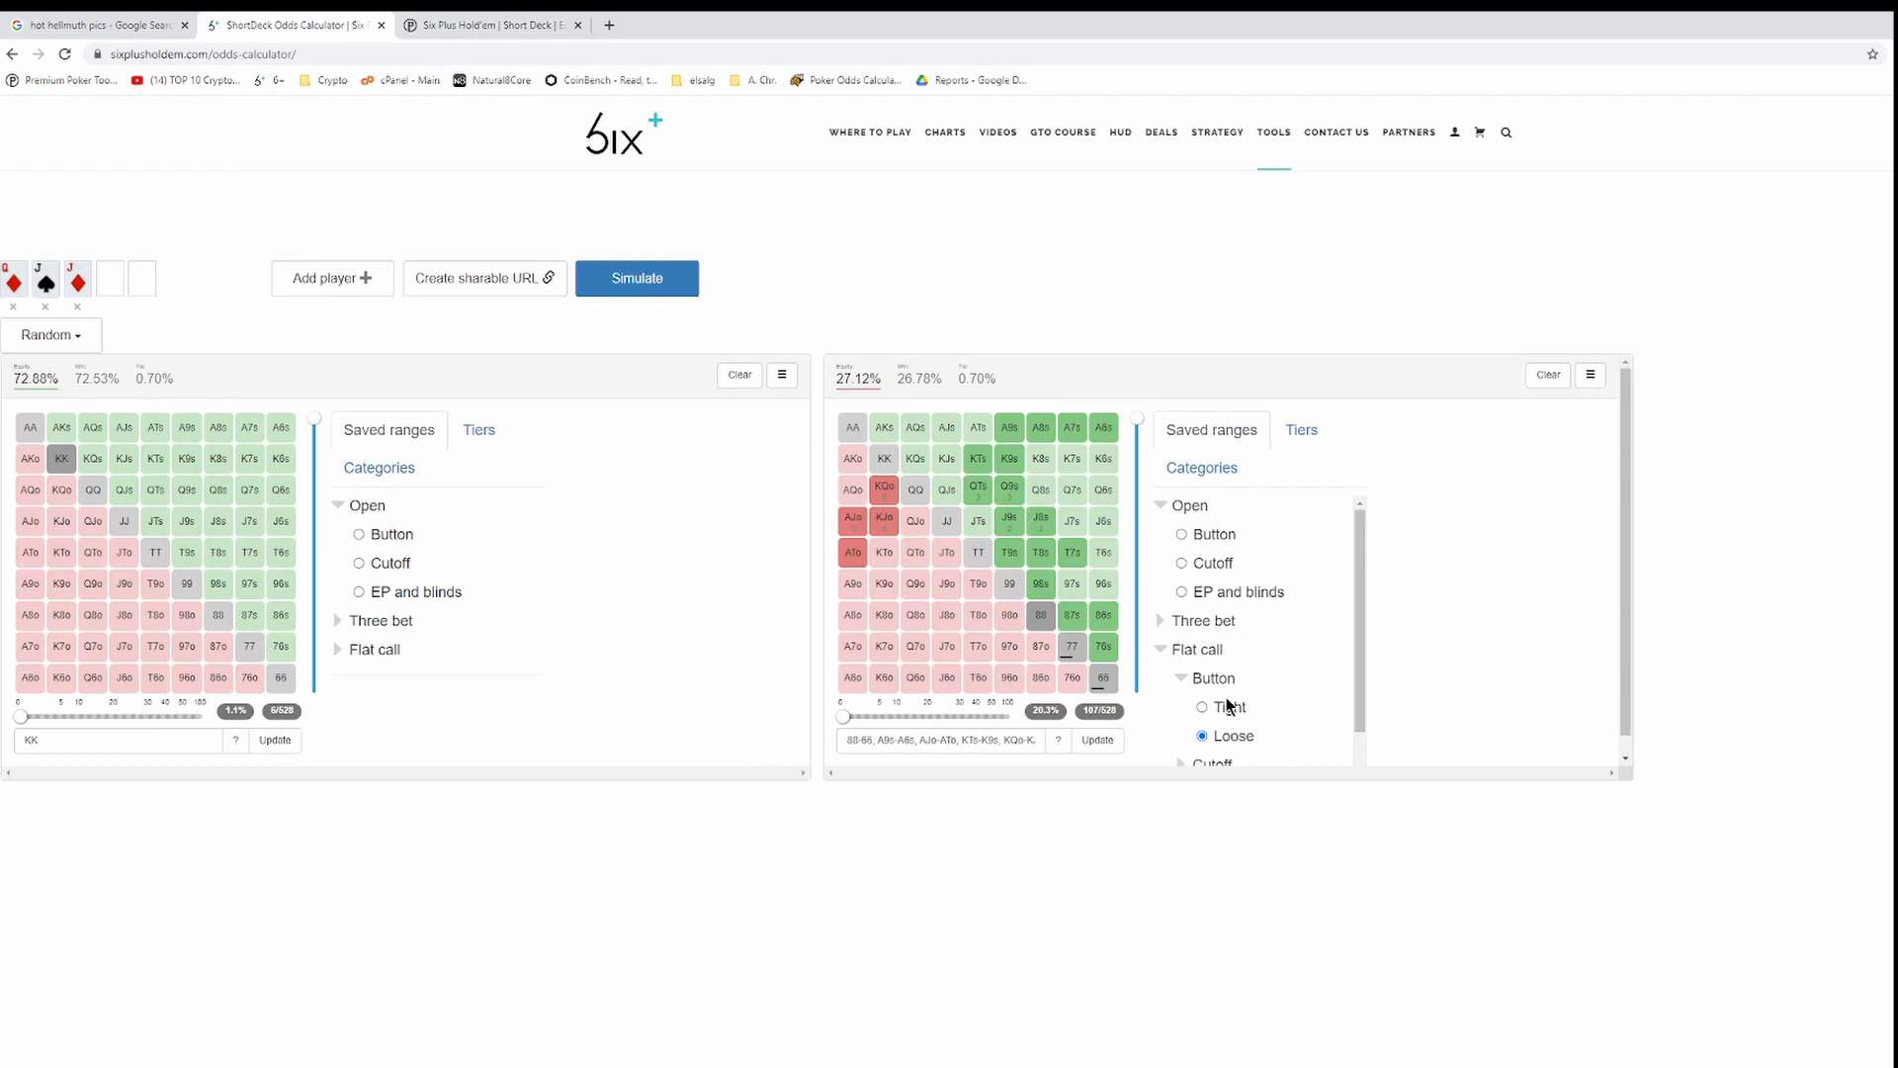
Reload the saved loose Button flat-call range for the second player and add JTs and 97s to it.
{"action": "left_click", "coordinate": [1162, 653]}
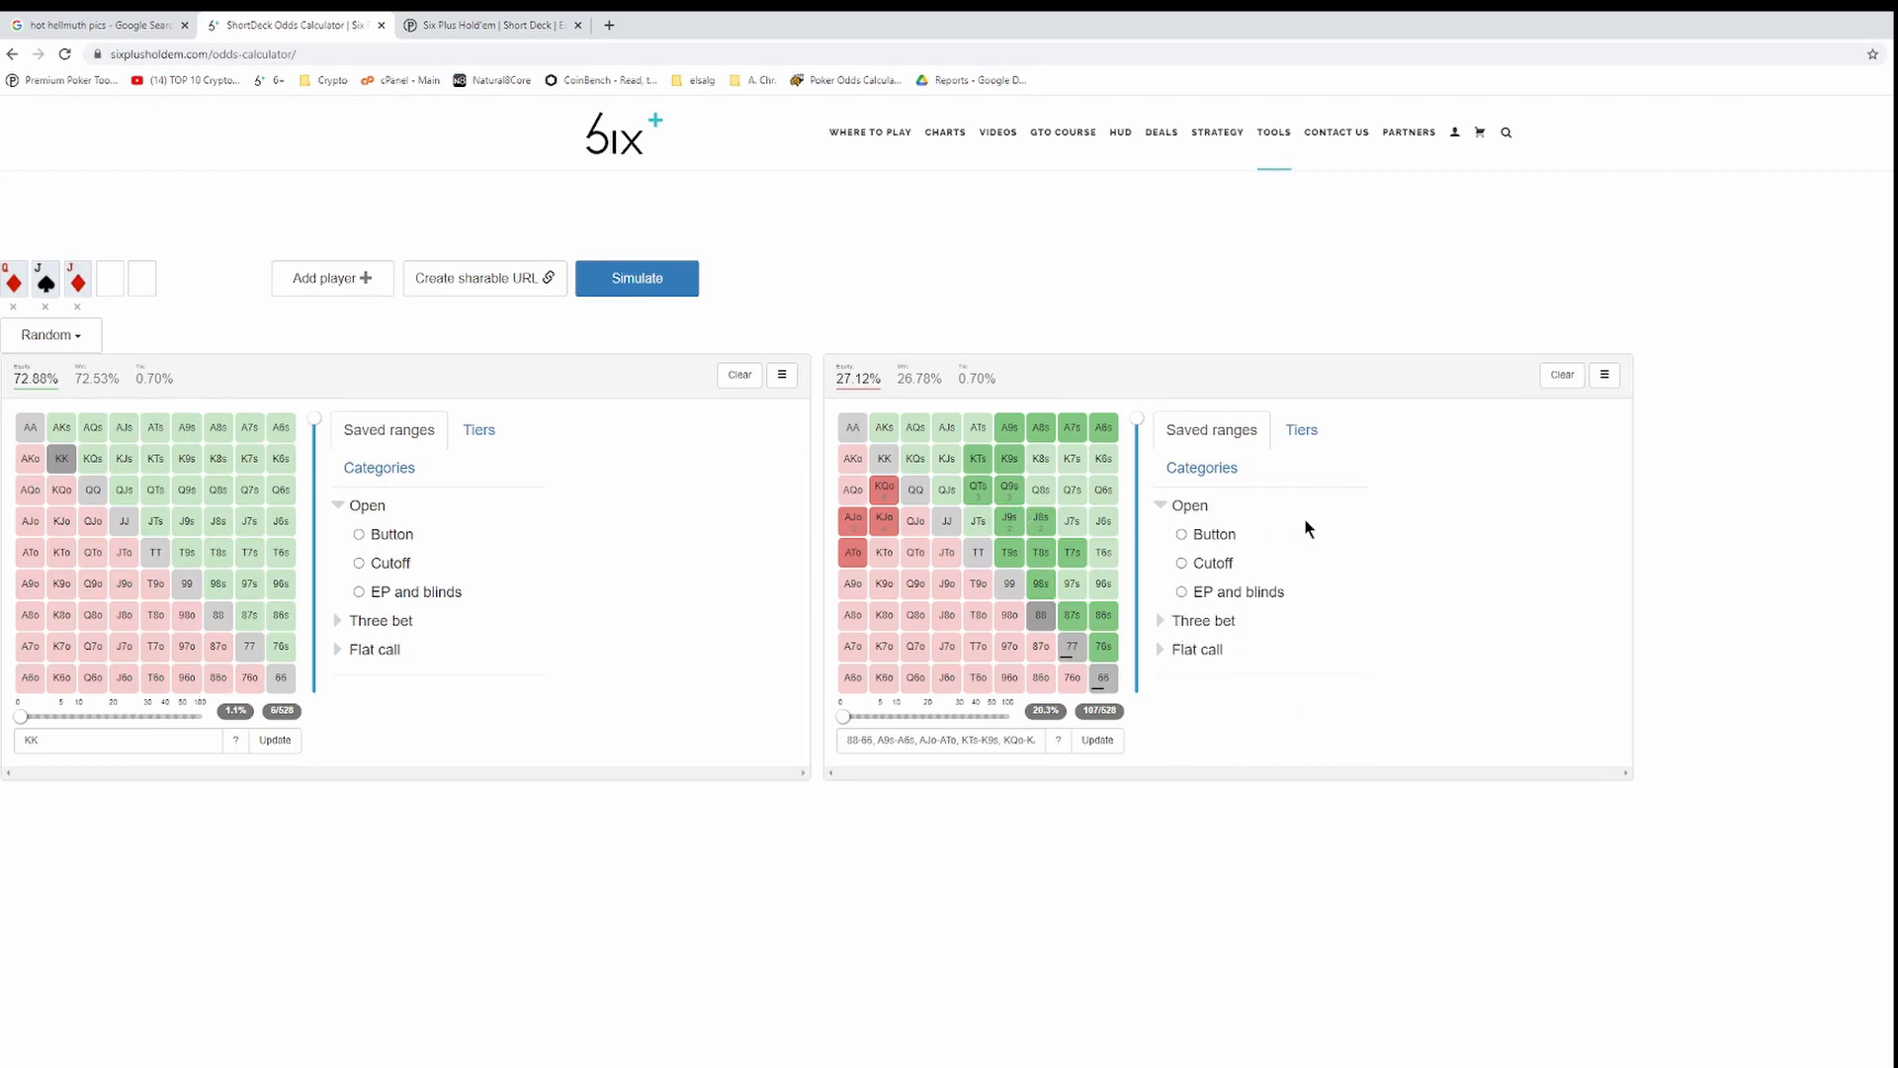
{"action": "left_click", "coordinate": [1163, 506]}
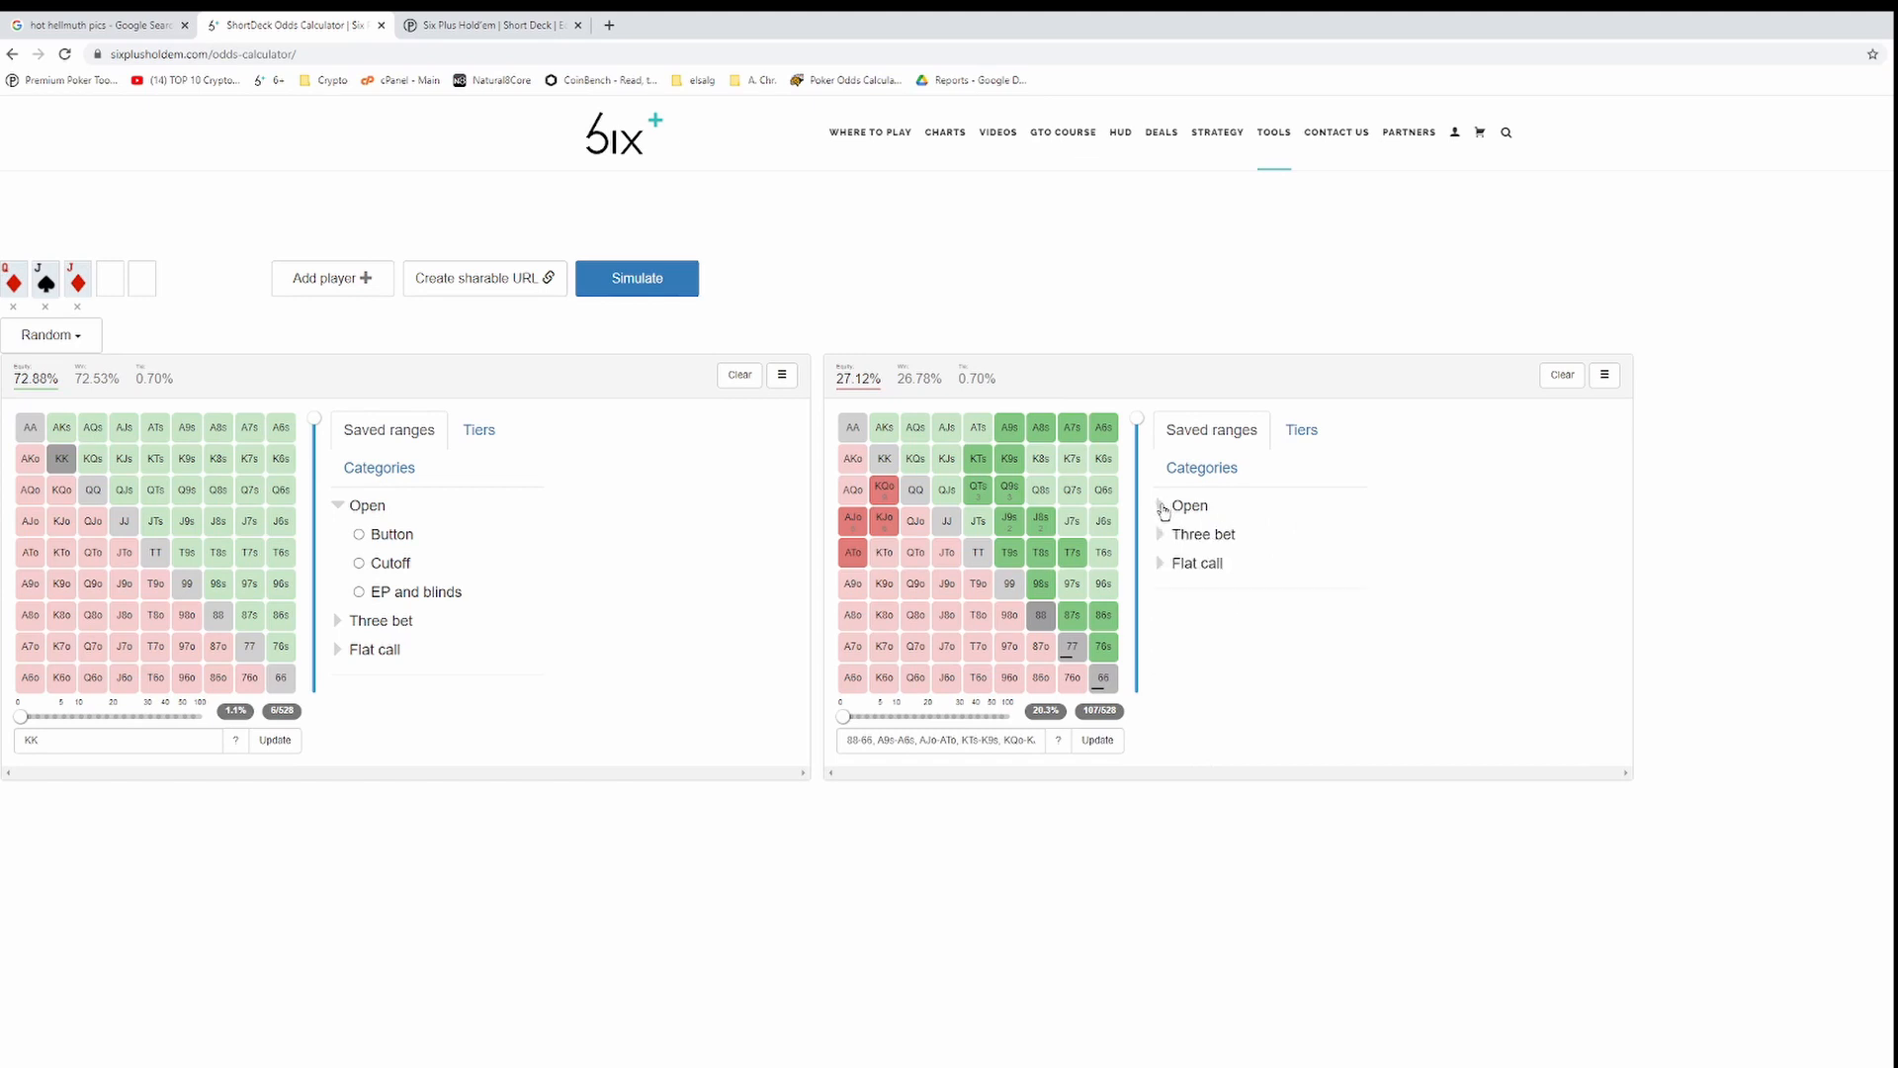
{"action": "left_click", "coordinate": [1163, 563]}
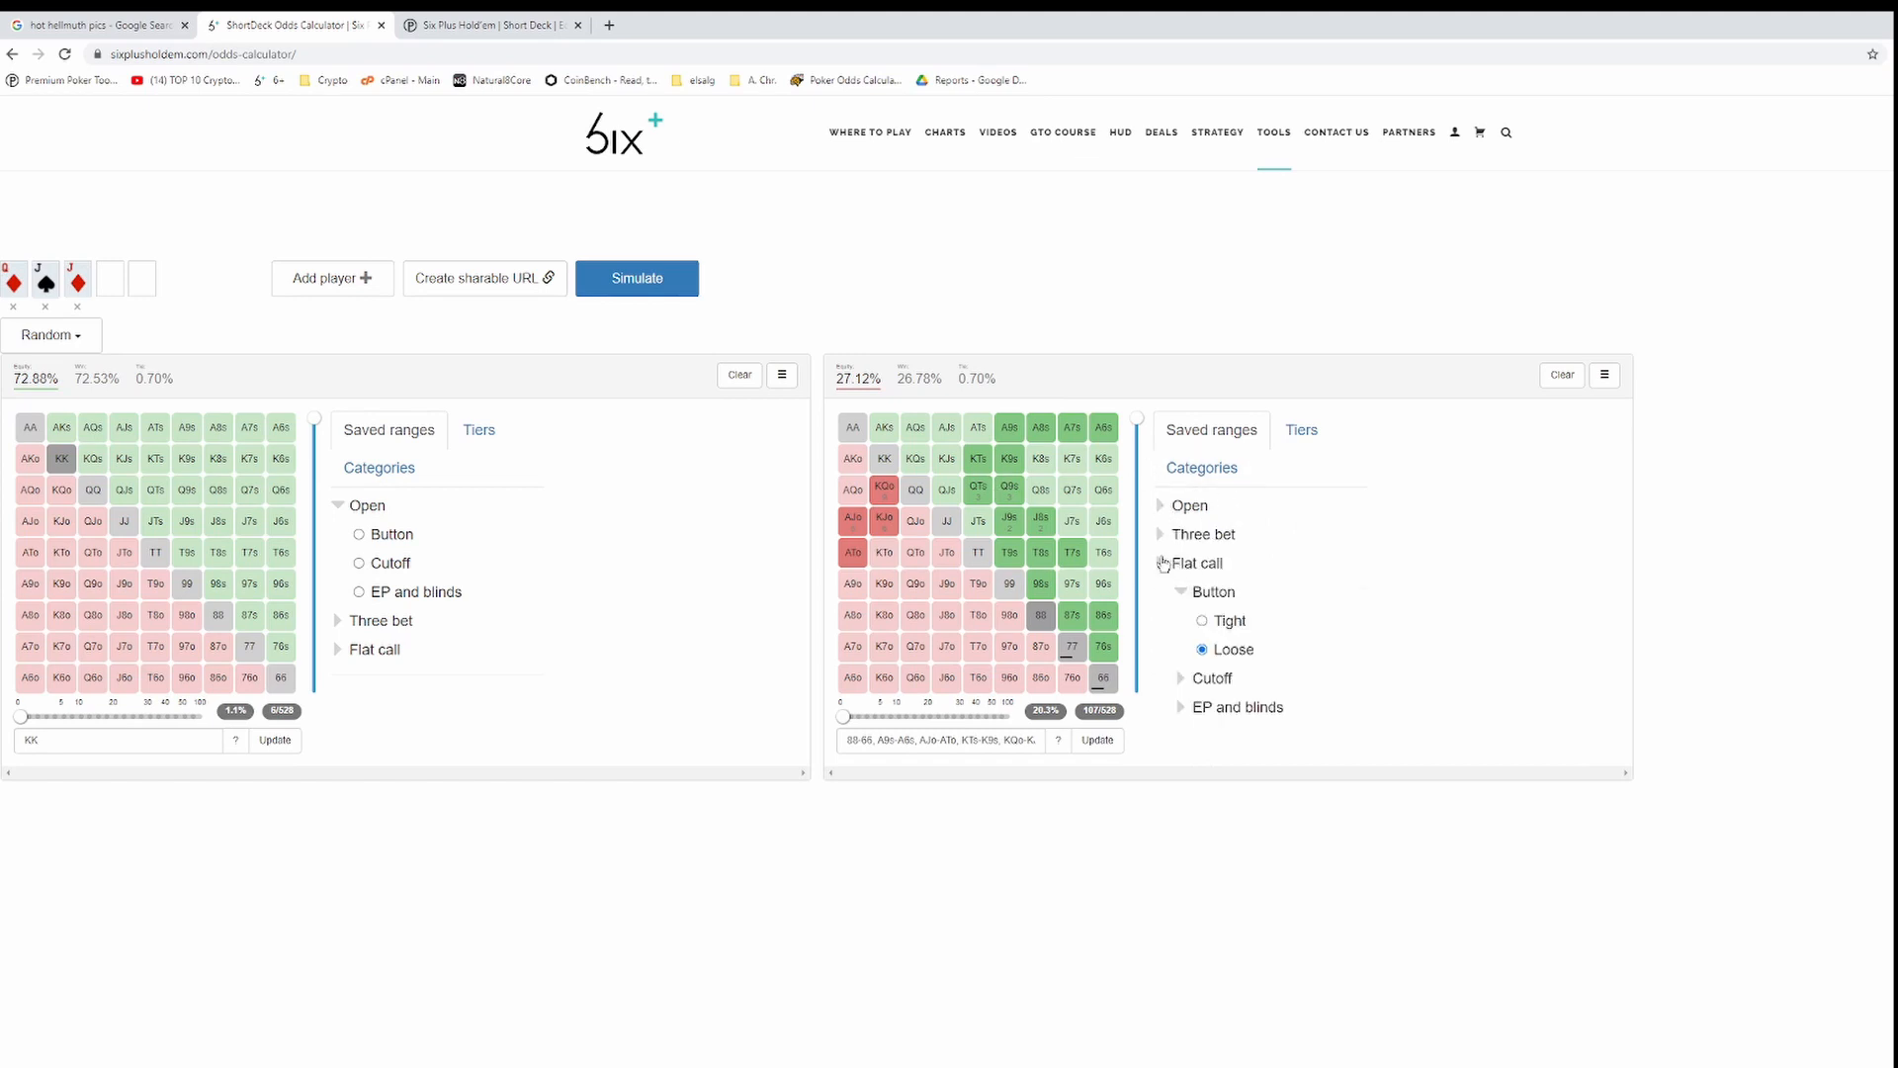
{"action": "left_click", "coordinate": [1223, 620]}
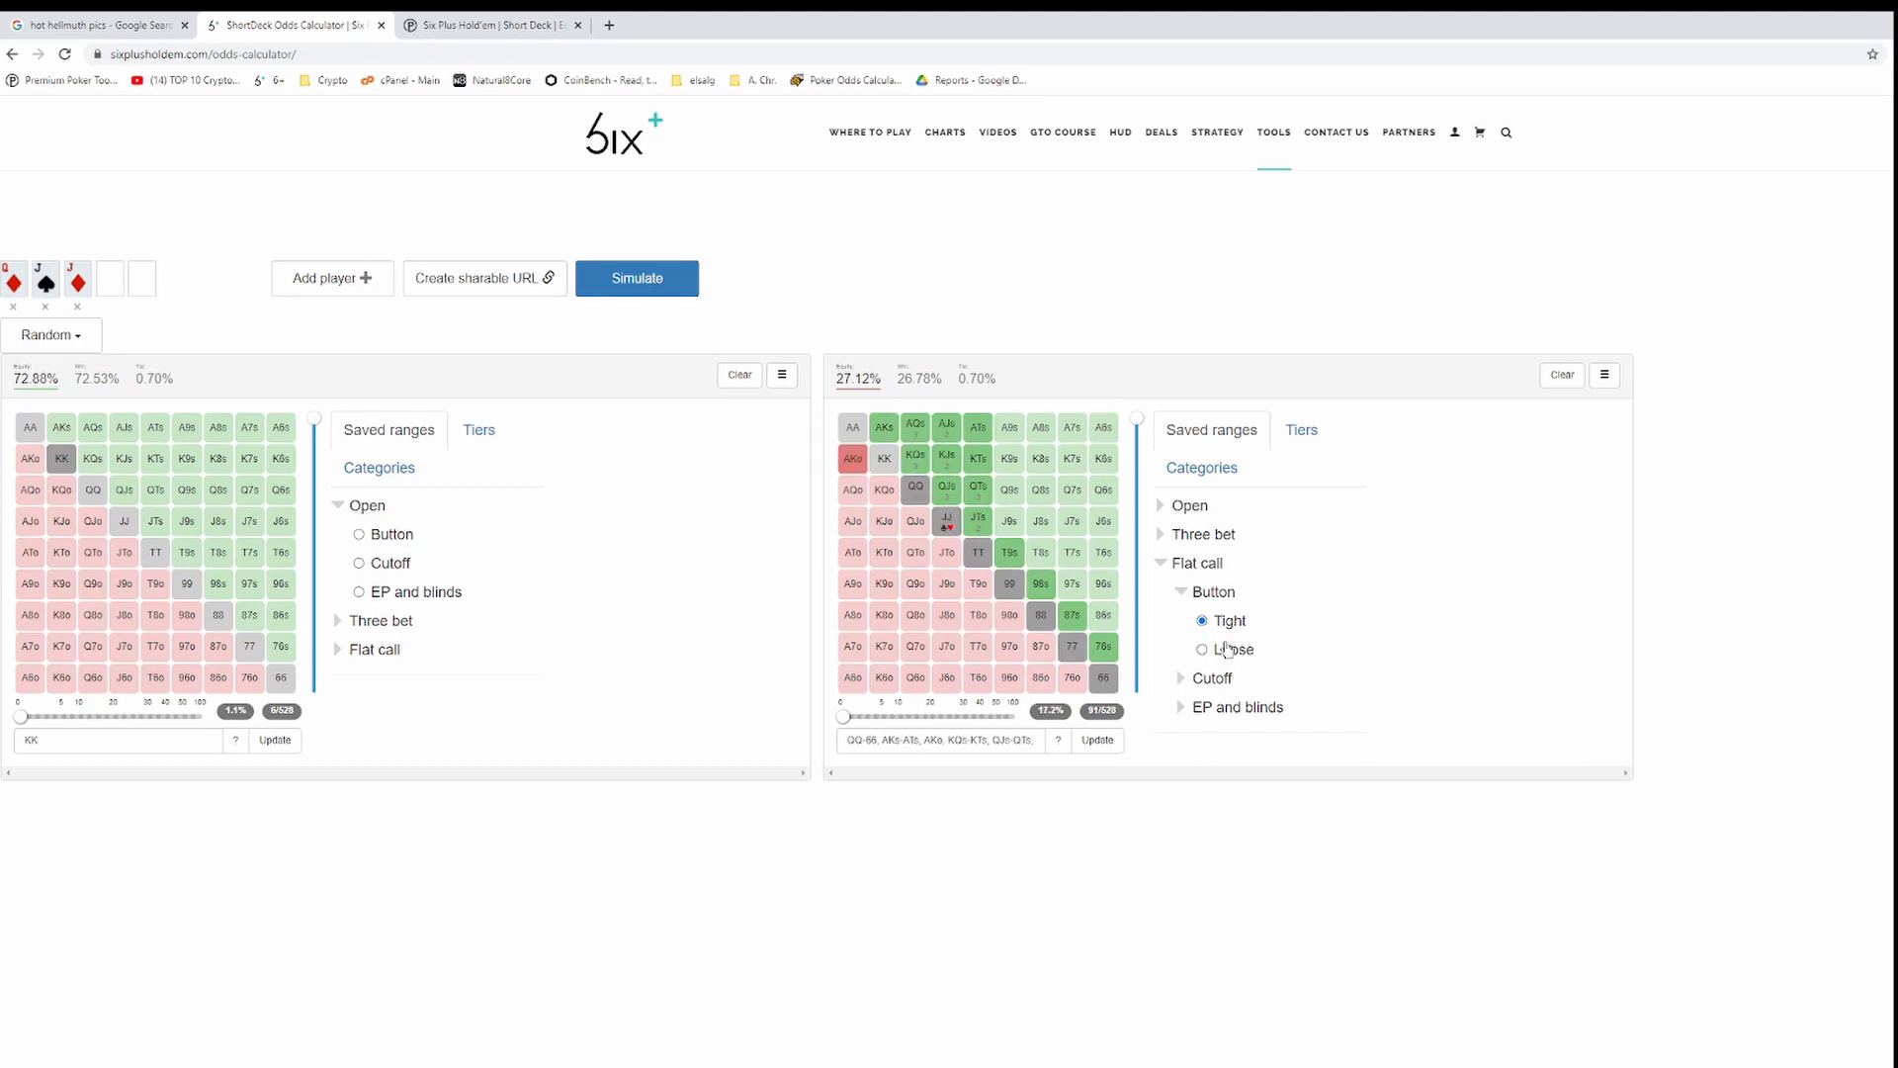
{"action": "left_click", "coordinate": [1228, 649]}
{"action": "left_click", "coordinate": [974, 518]}
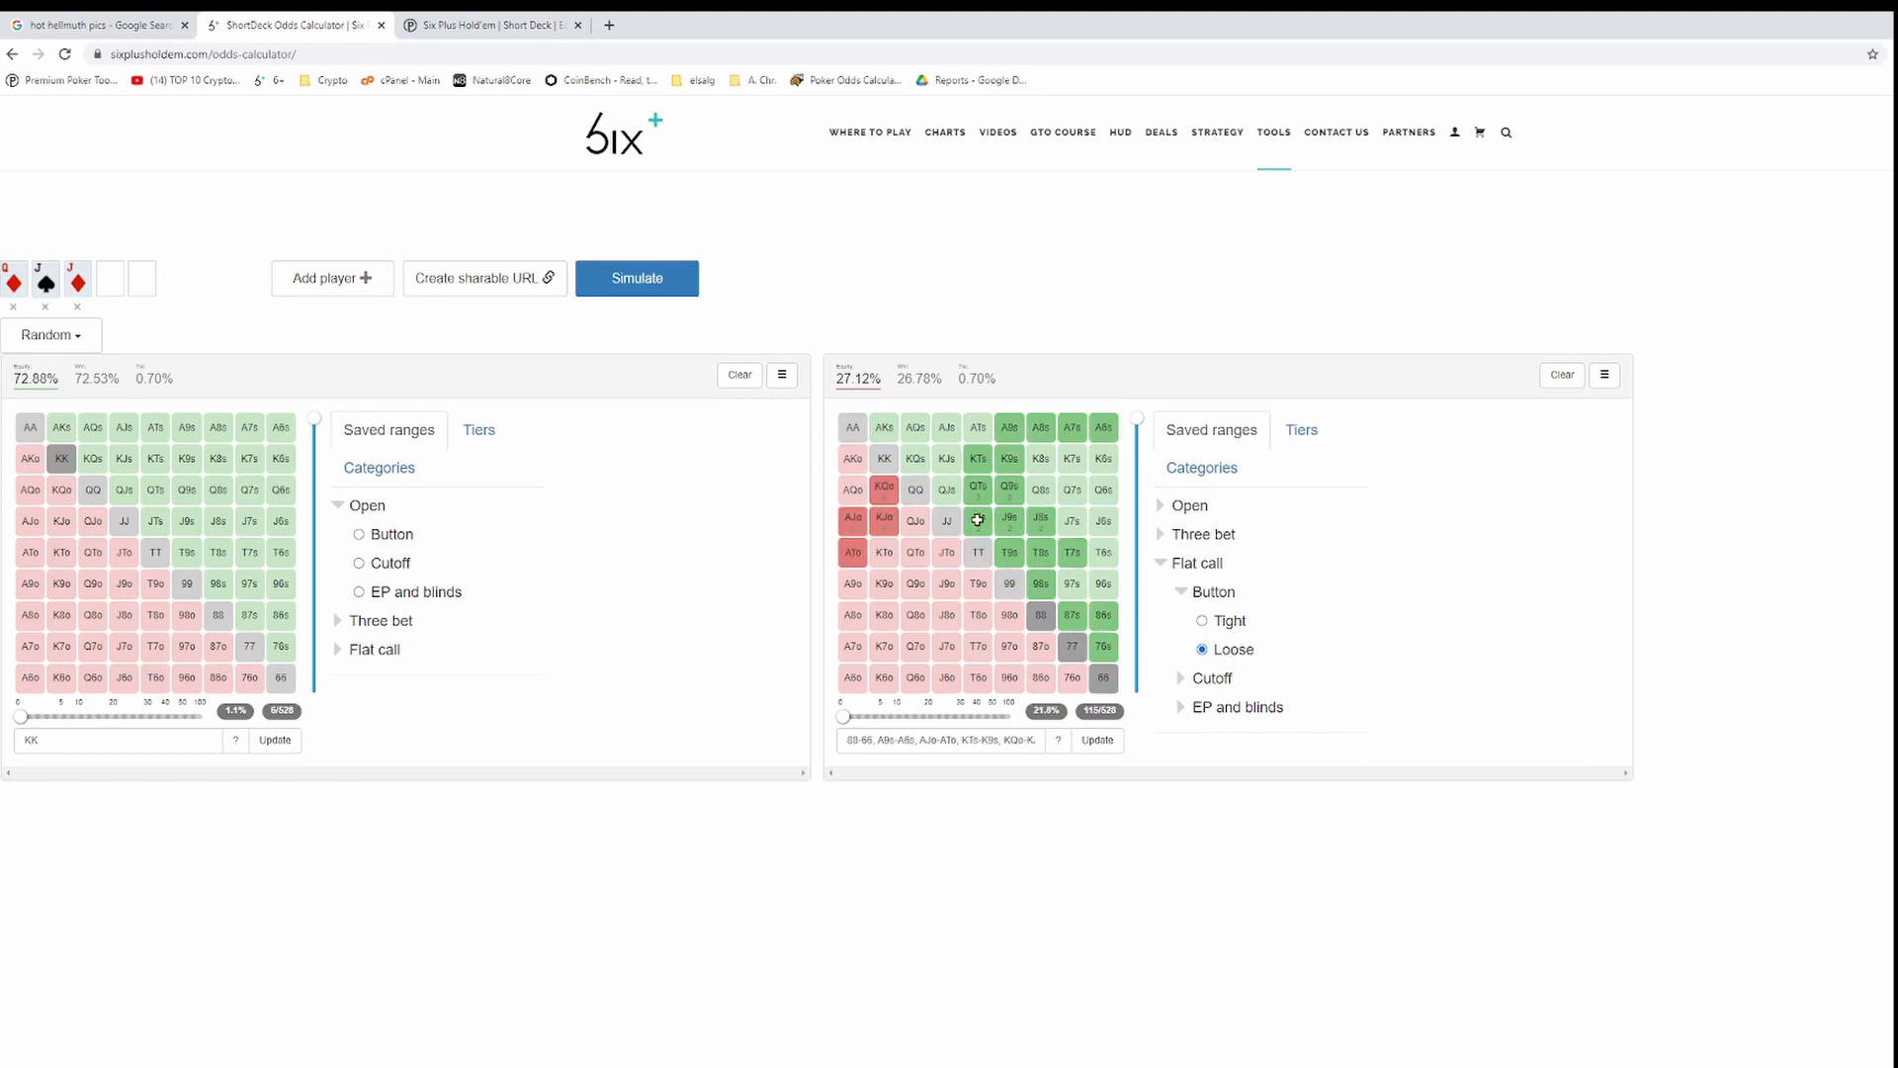
{"action": "left_click", "coordinate": [1073, 583]}
Copy the second player's range text into the first player's range, replacing KK, and update the grid.
{"action": "left_click", "coordinate": [861, 742]}
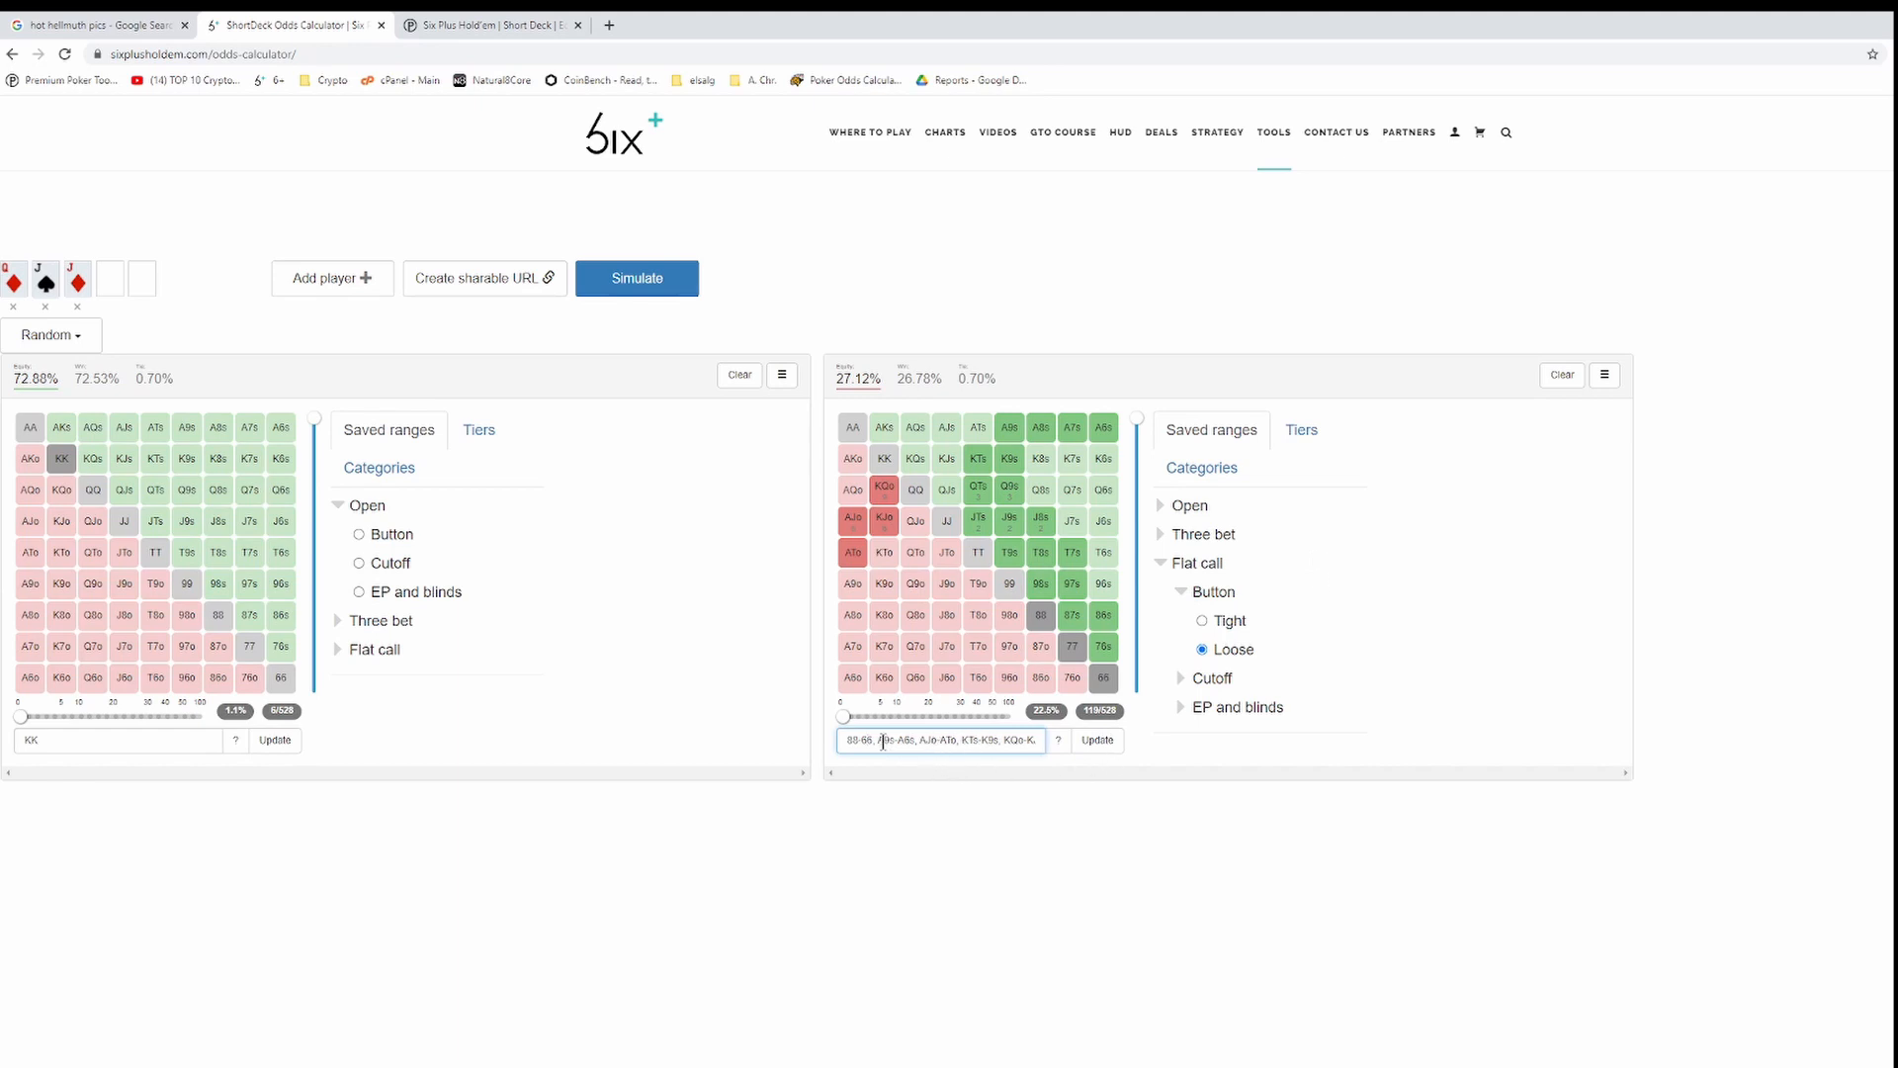
{"action": "left_click_drag", "start_coordinate": [850, 742], "coordinate": [1364, 761]}
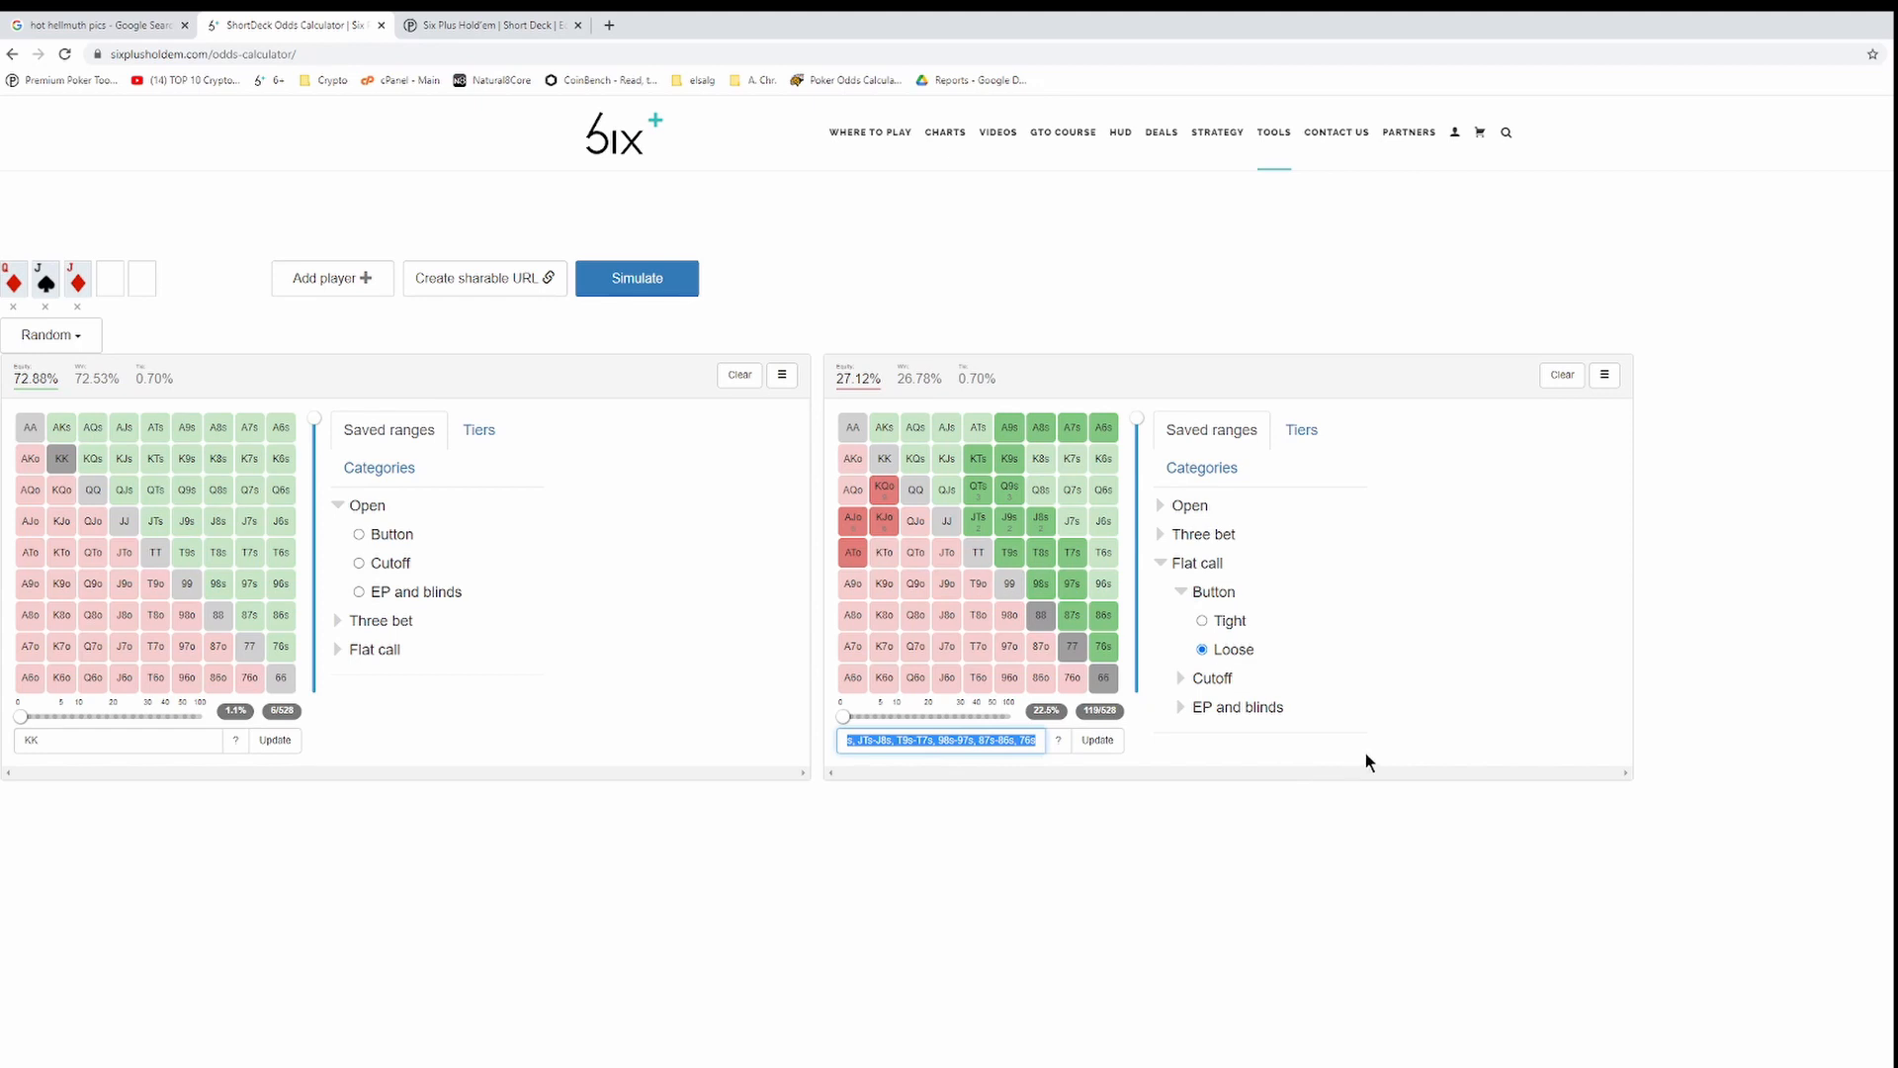
{"action": "left_click", "coordinate": [939, 740]}
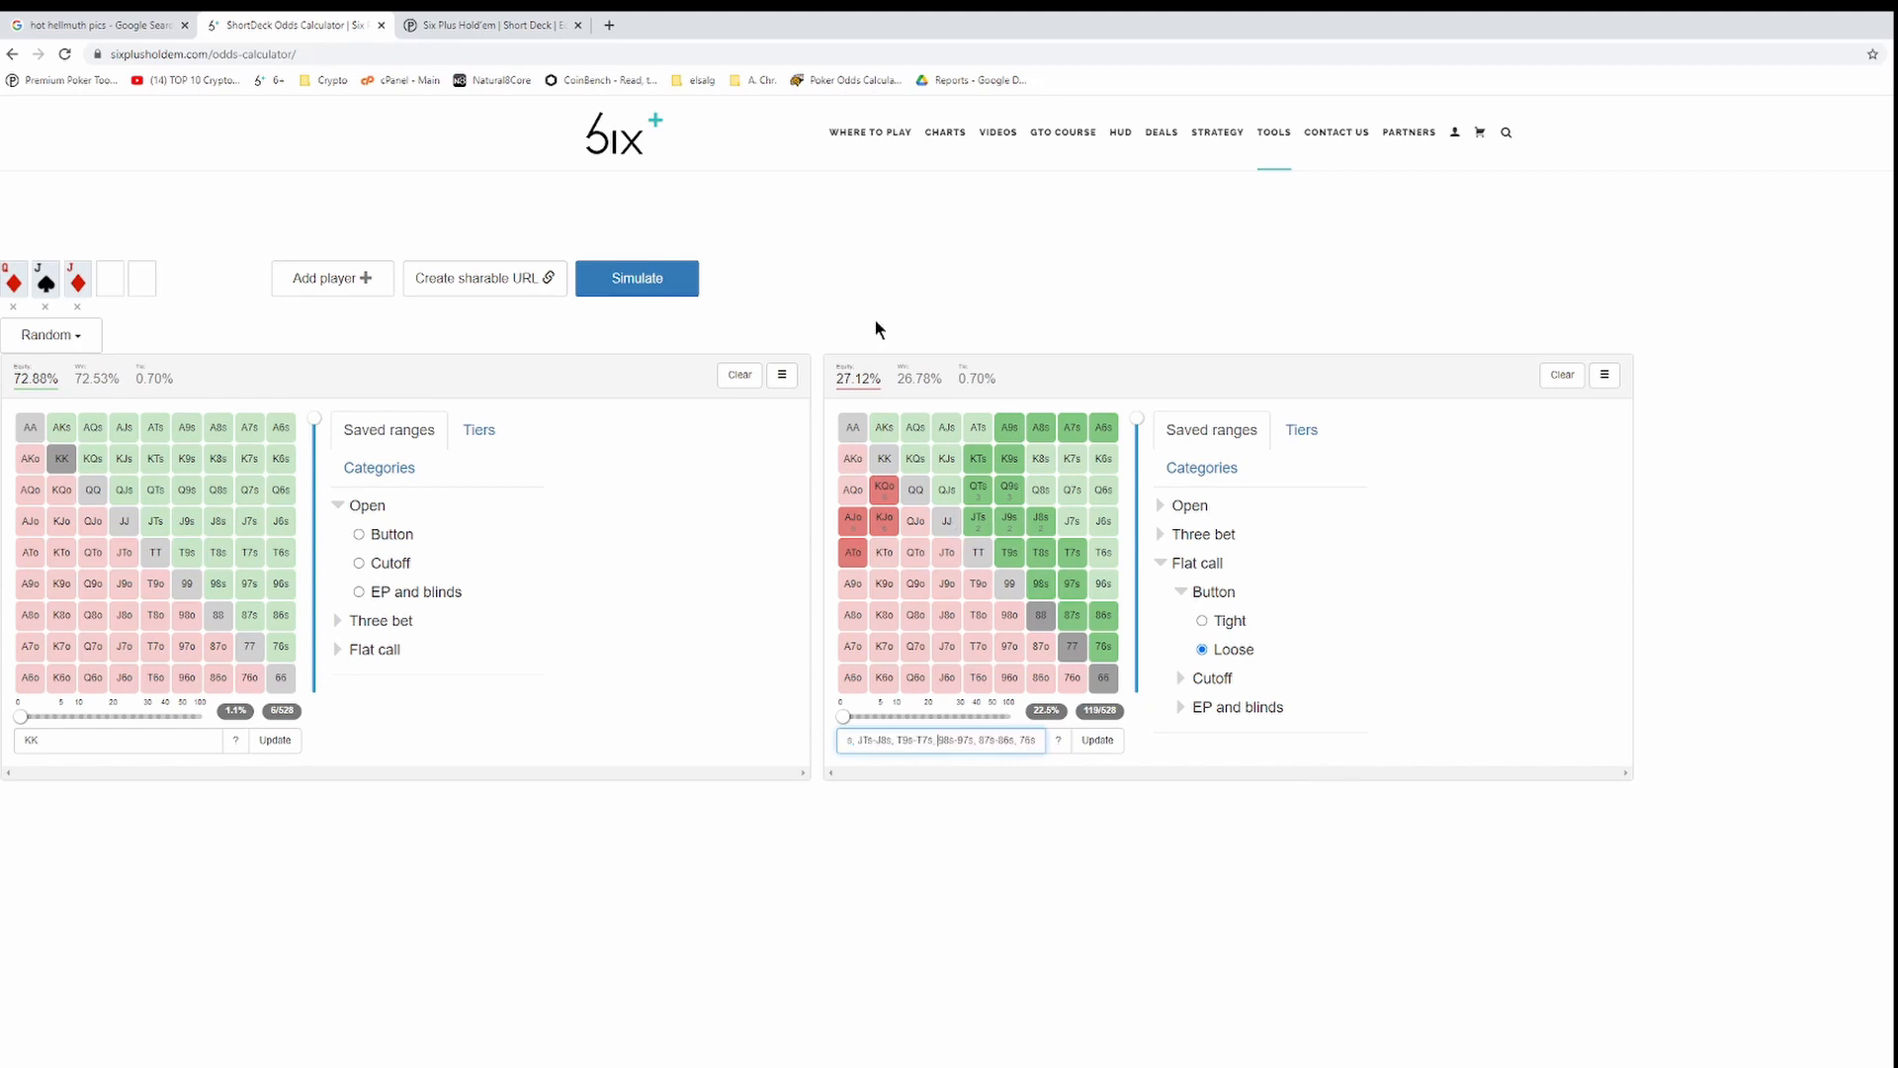
{"action": "left_click", "coordinate": [823, 336]}
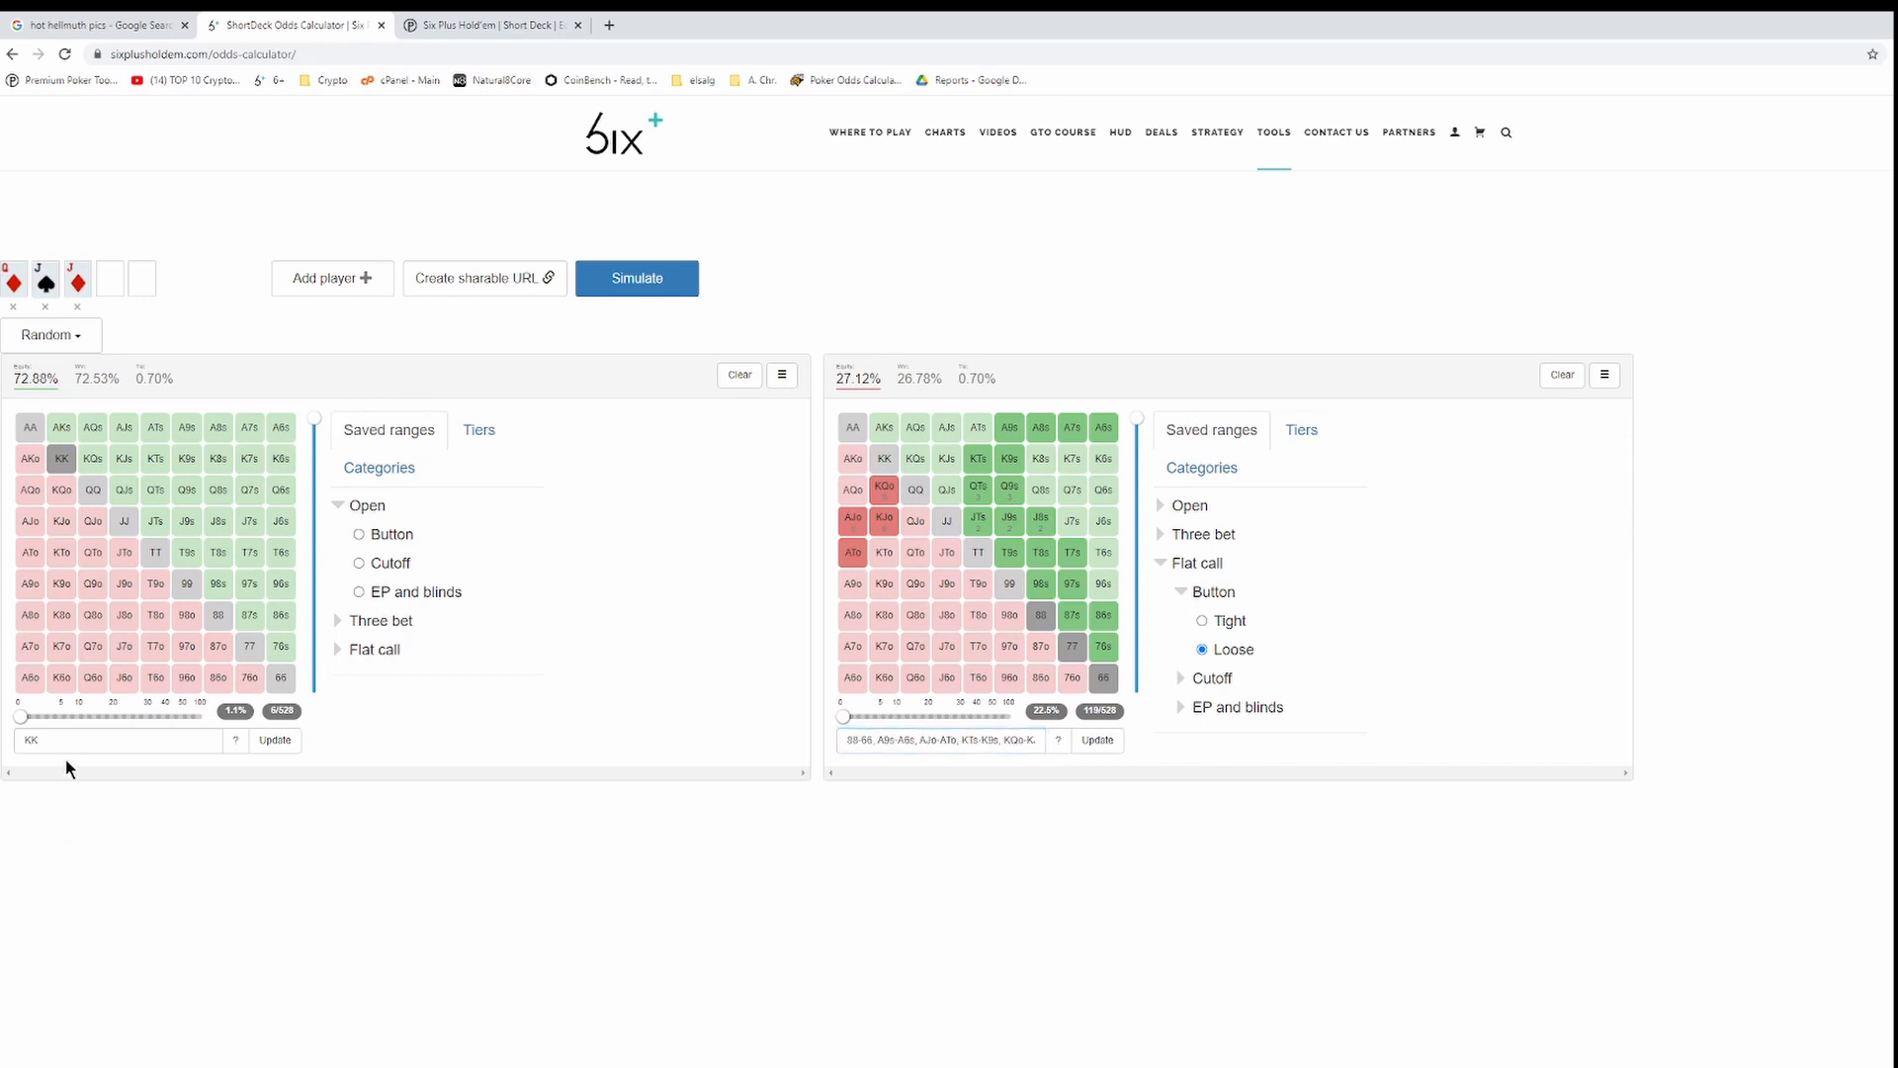
{"action": "left_click_drag", "start_coordinate": [61, 741], "coordinate": [2, 743]}
{"action": "key", "text": "ctrl+v"}
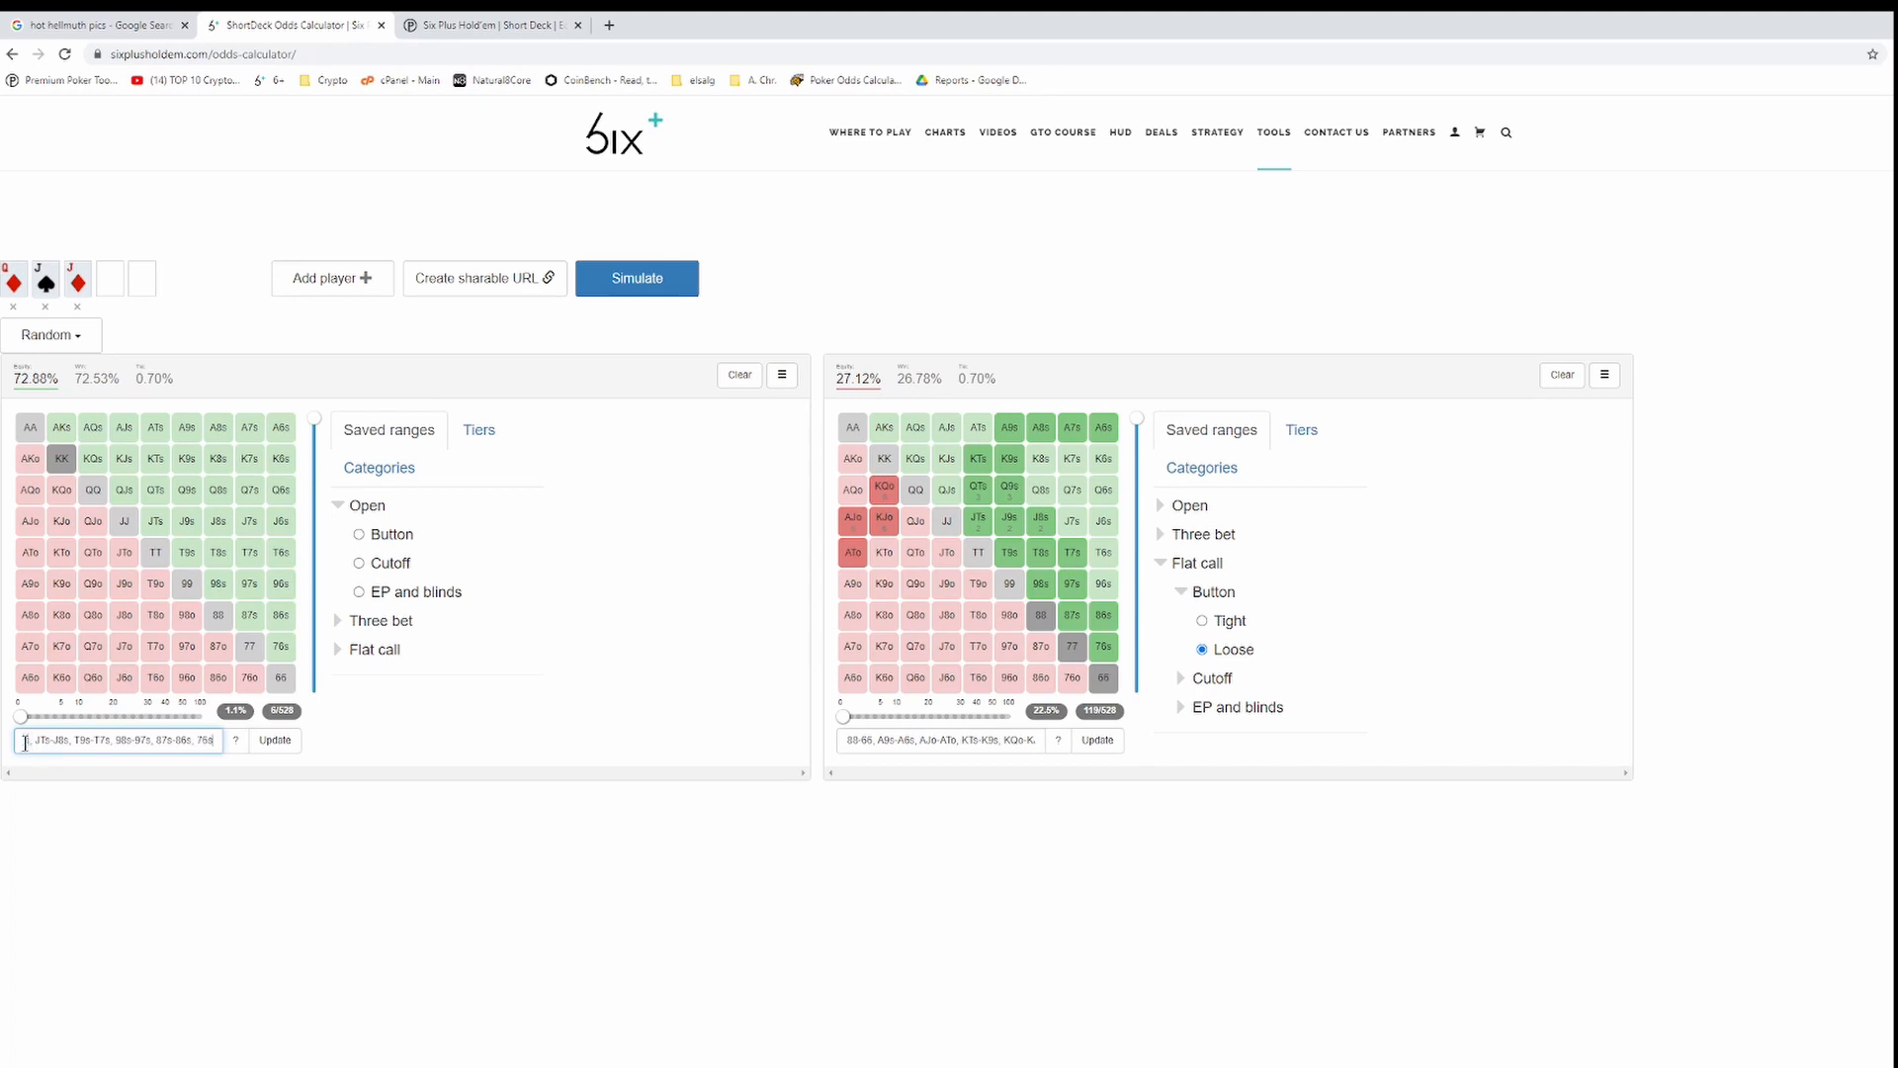
{"action": "left_click", "coordinate": [288, 743]}
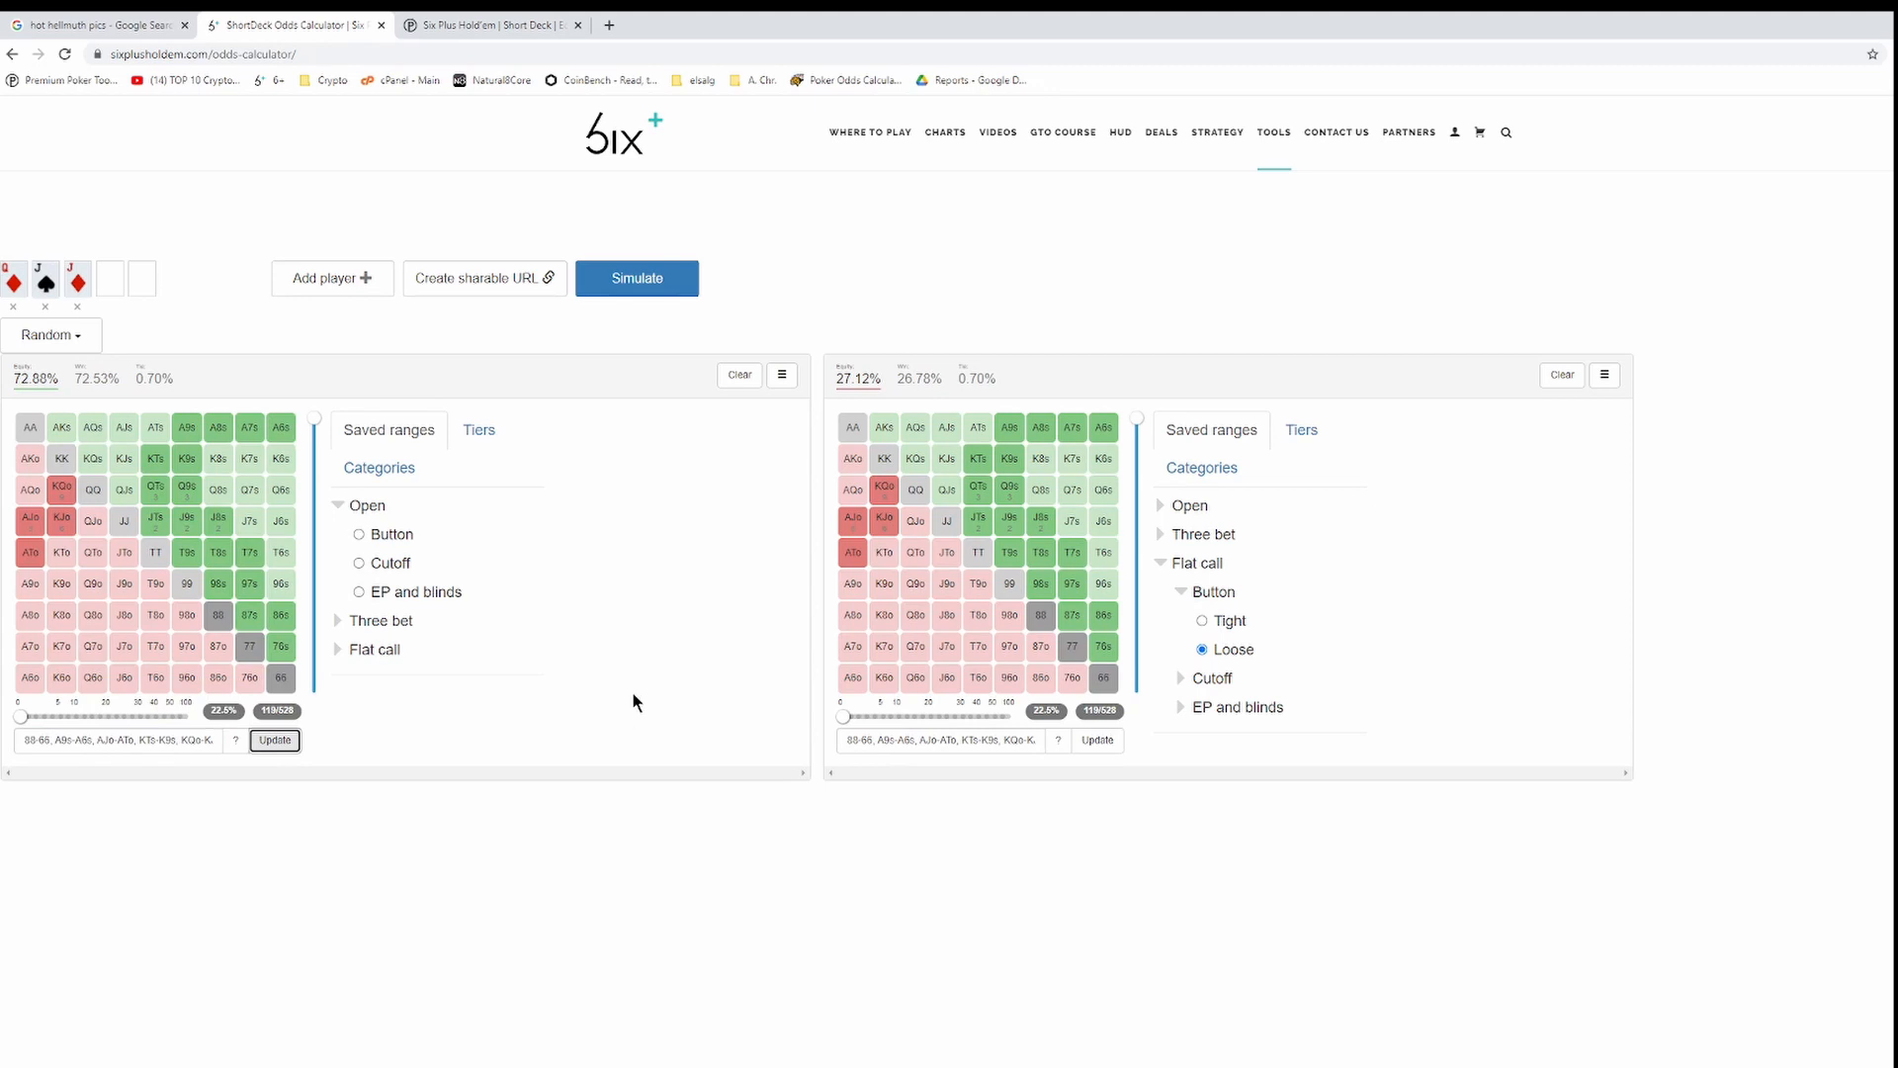
Add a third player with a range including KK-99, AKs, KQo-KTo and QJs-QTs, and simulate the equity of all three ranges.
{"action": "left_click", "coordinate": [337, 285]}
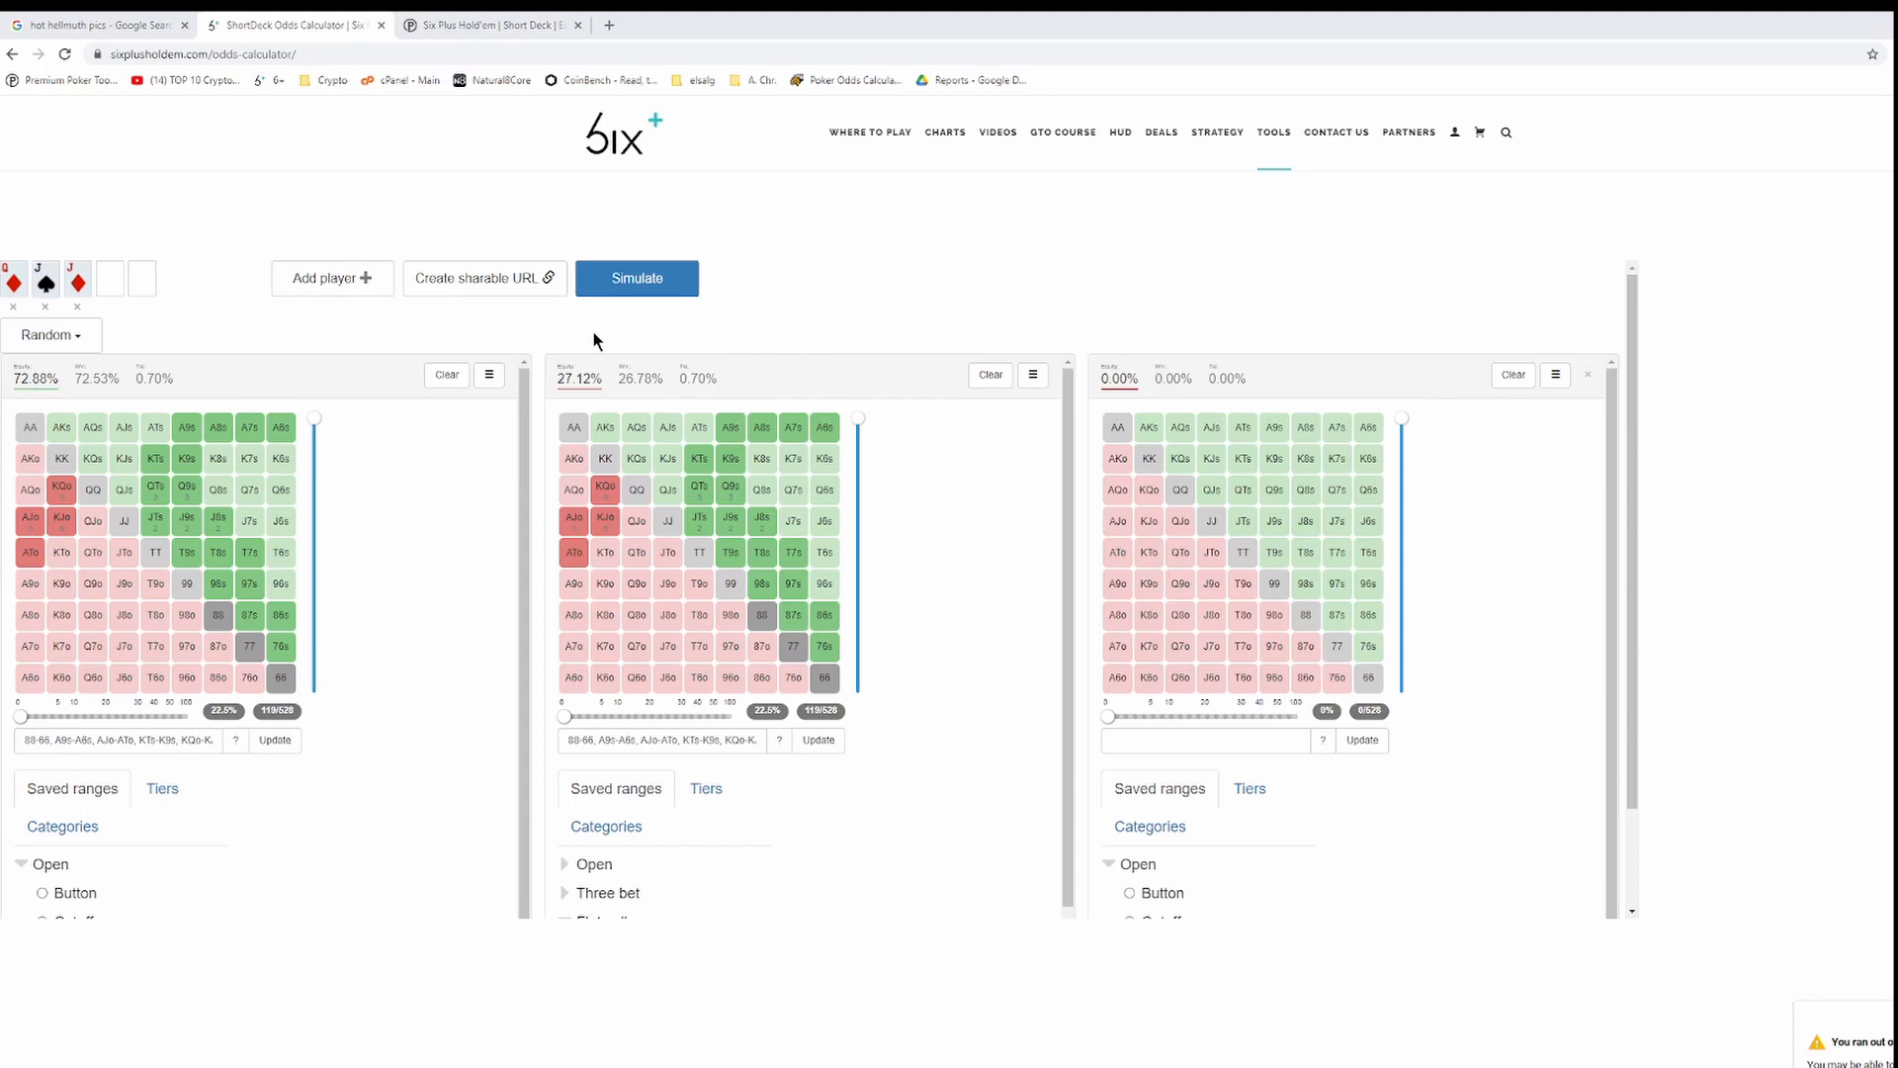
{"action": "left_click", "coordinate": [691, 290]}
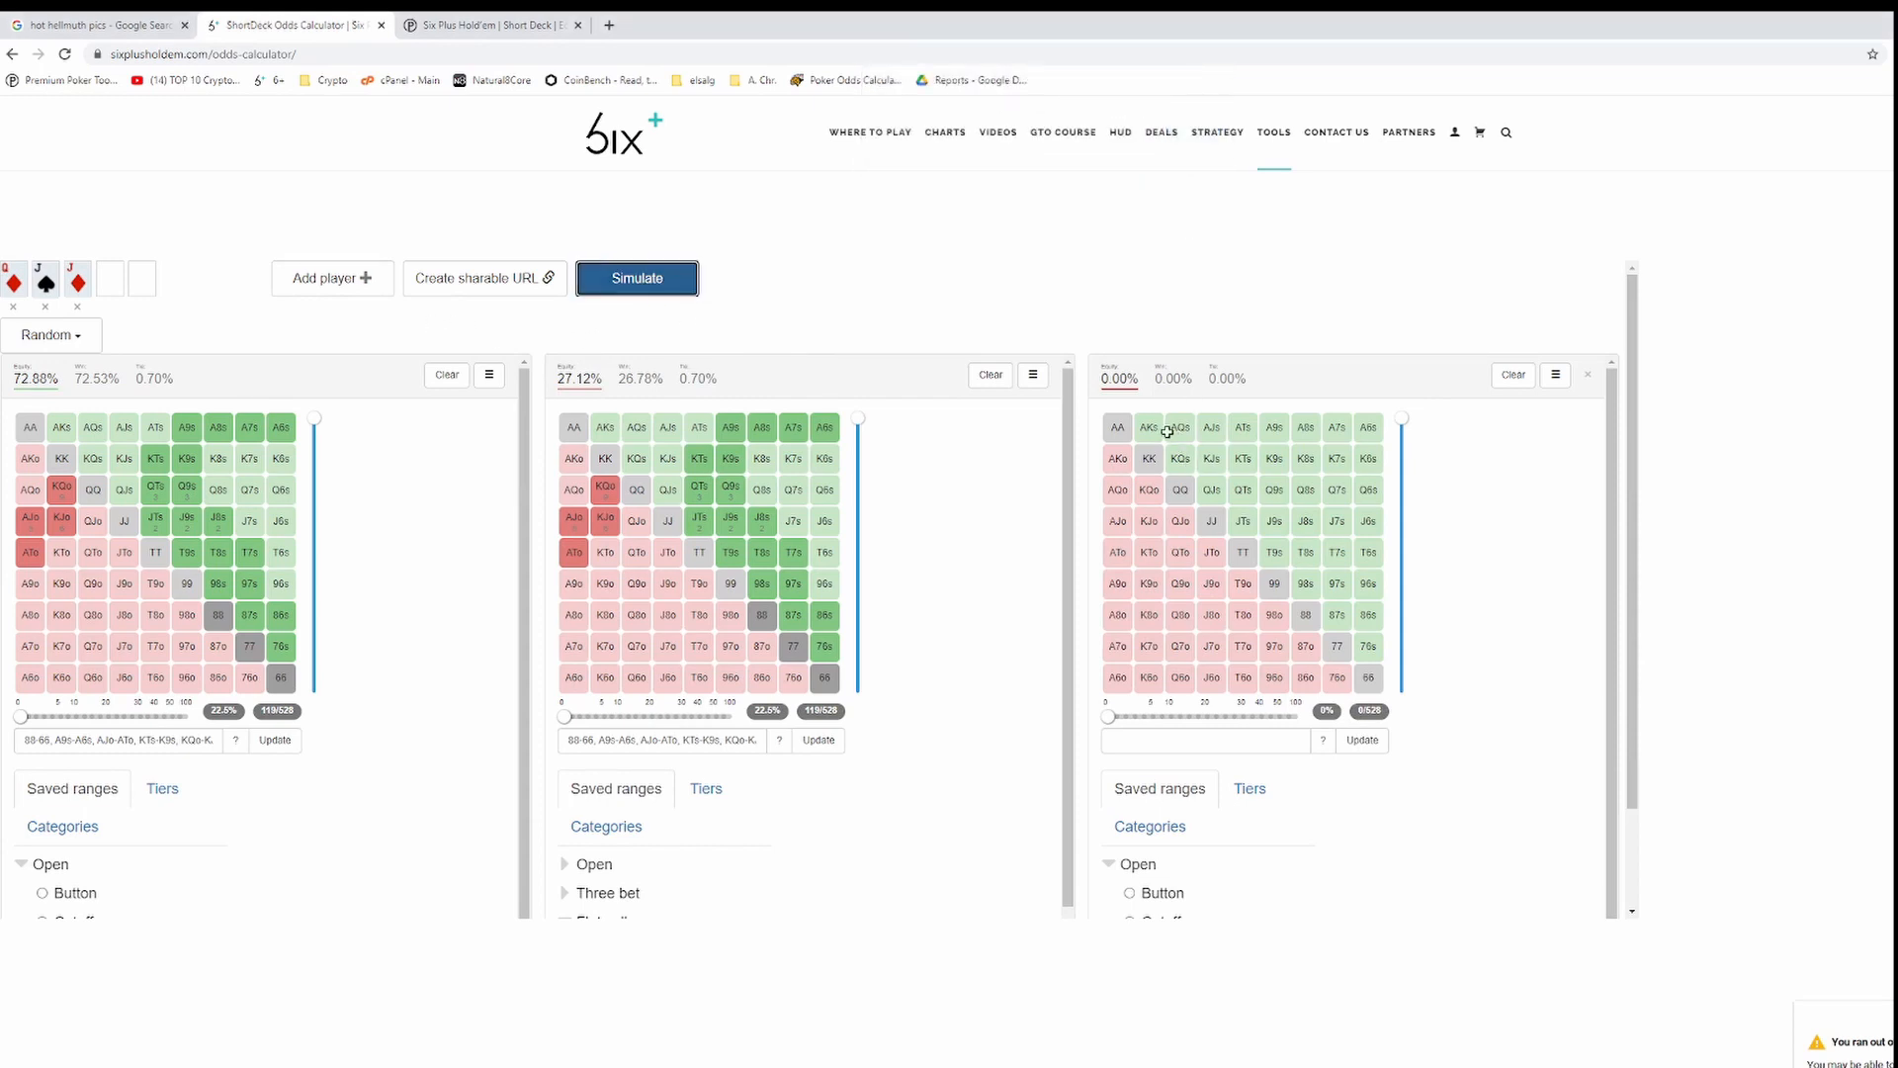
{"action": "mouse_move", "coordinate": [1152, 432]}
{"action": "left_mouse_down"}
{"action": "mouse_move", "coordinate": [1200, 628]}
{"action": "mouse_move", "coordinate": [1201, 484]}
{"action": "mouse_move", "coordinate": [1255, 585]}
{"action": "mouse_move", "coordinate": [1244, 489]}
{"action": "left_mouse_up"}
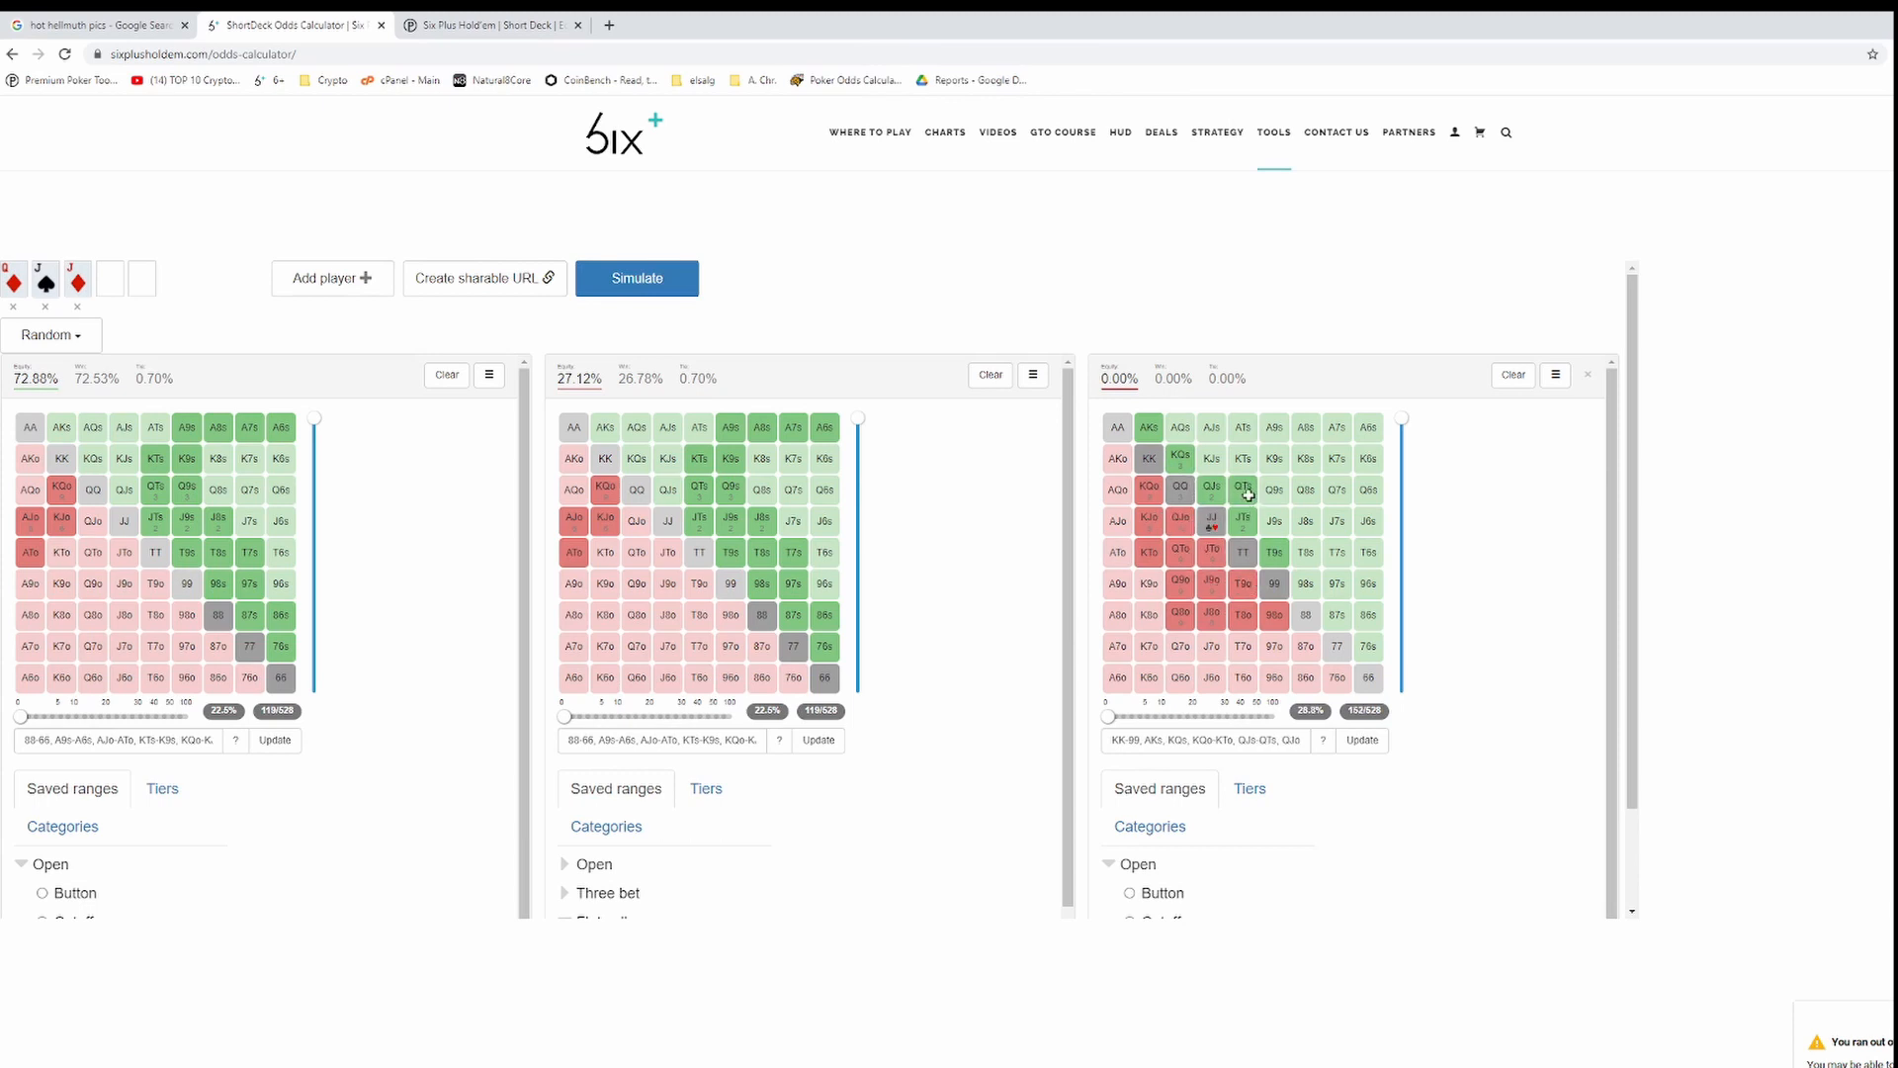
{"action": "left_click", "coordinate": [643, 285]}
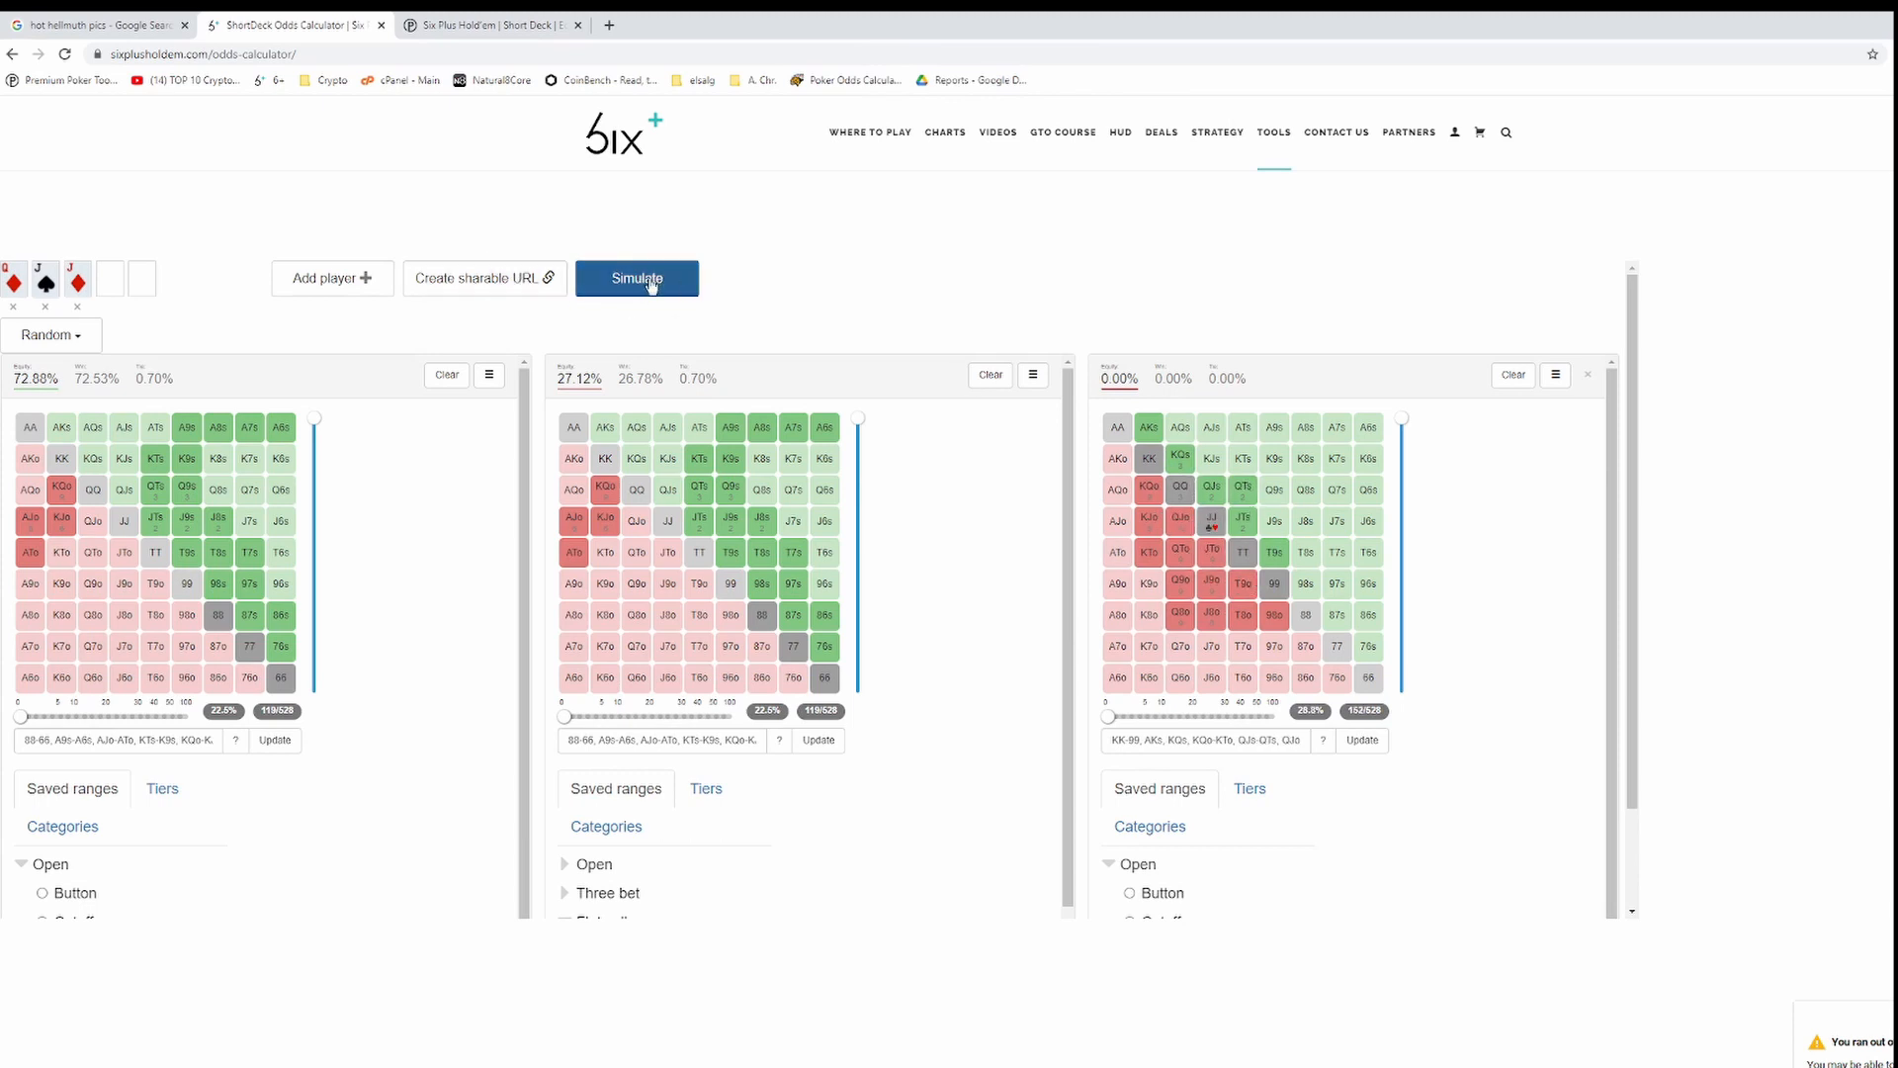
{"action": "left_click", "coordinate": [655, 282]}
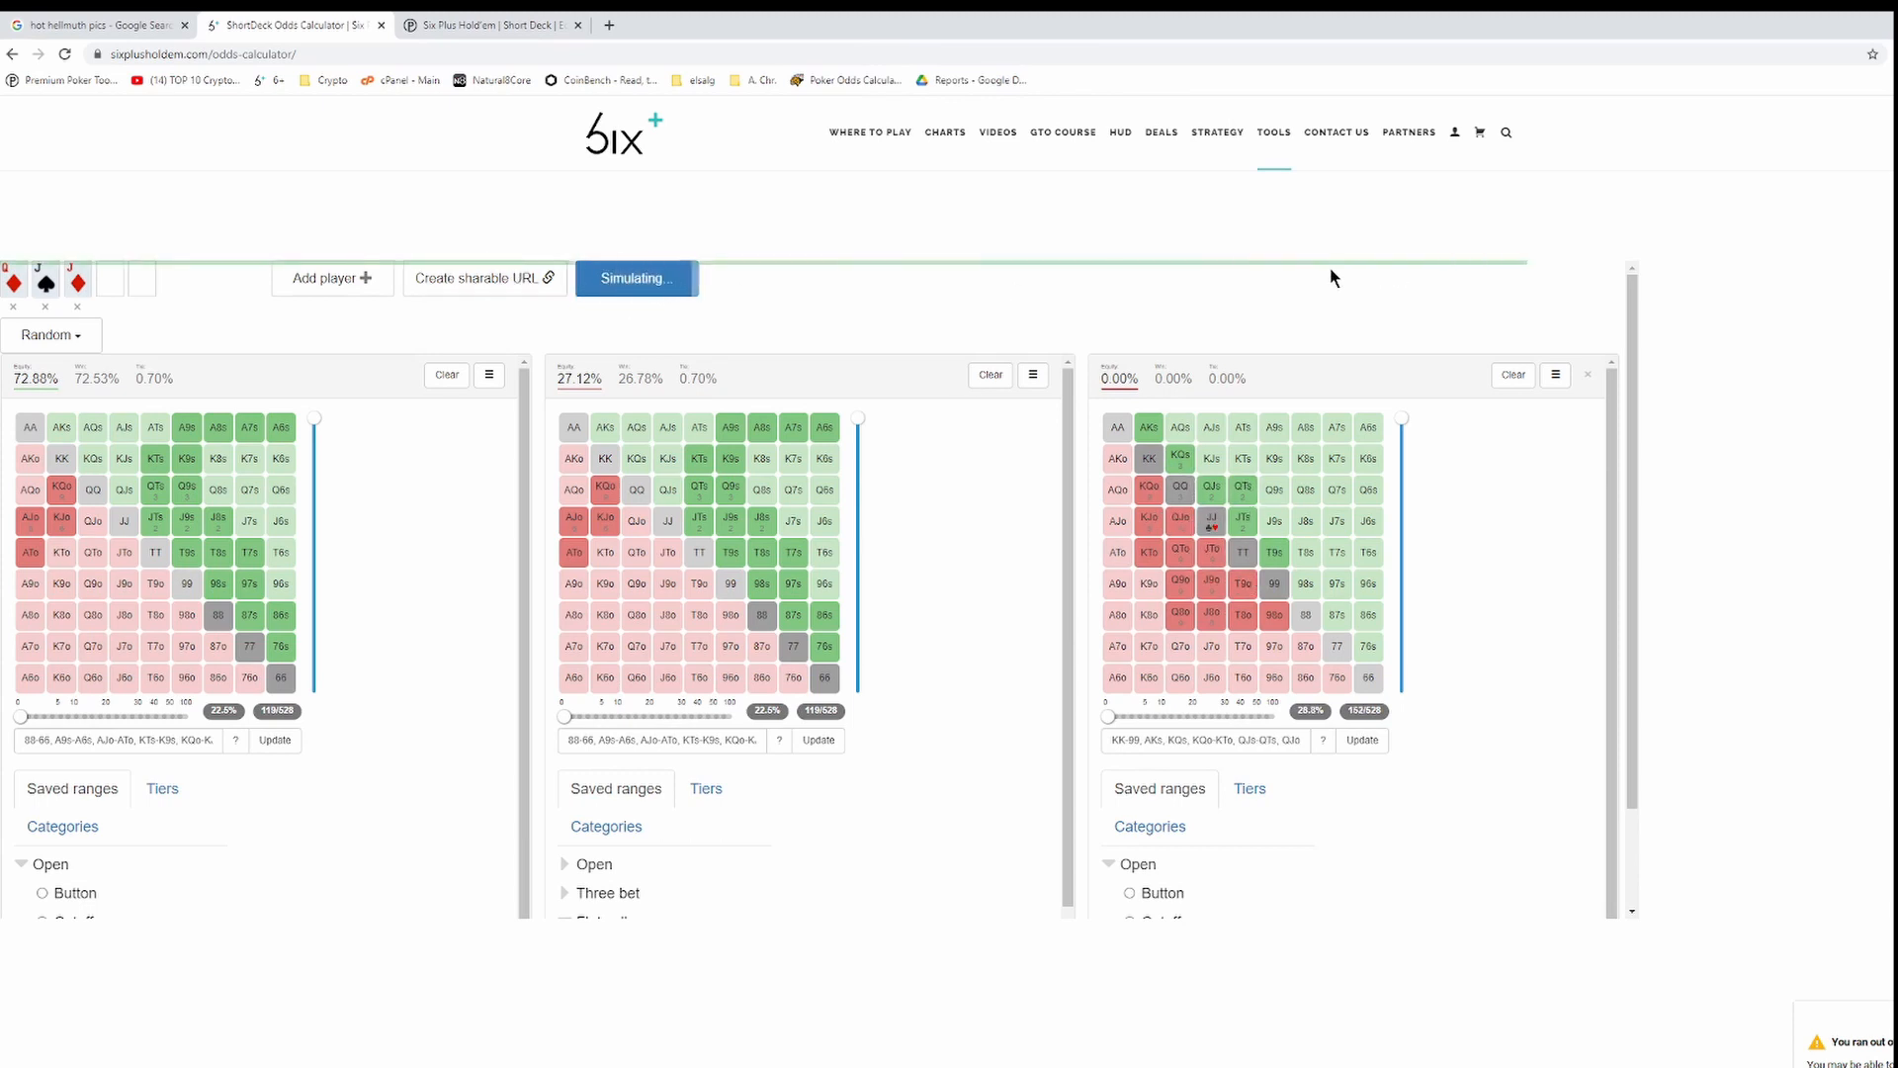